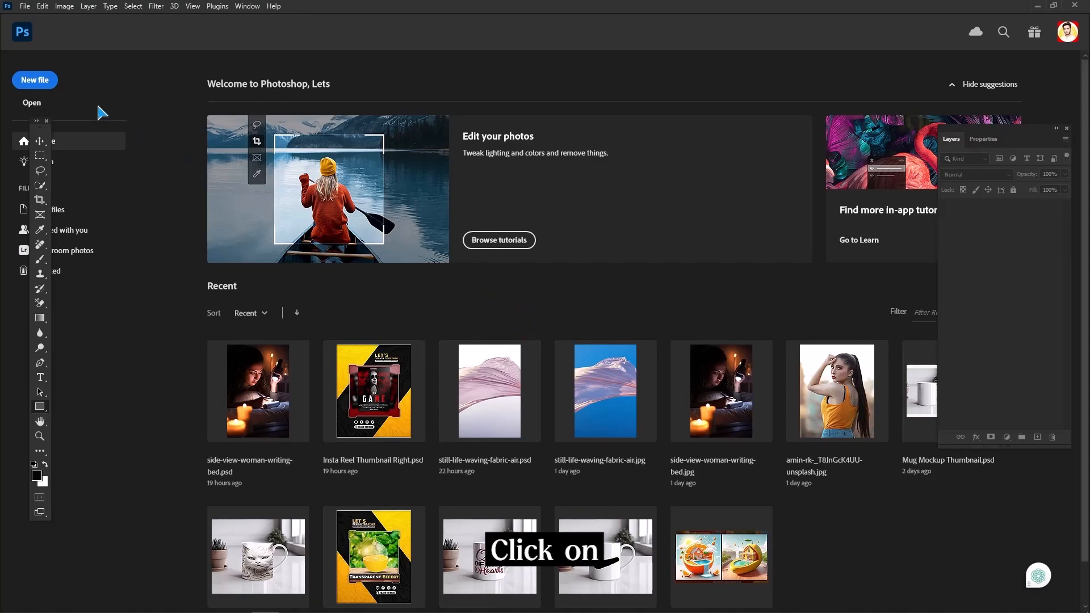
Step: Create a new 1920 × 1080 px document at 300 pixels/inch in RGB with a white background
left_click(46, 84)
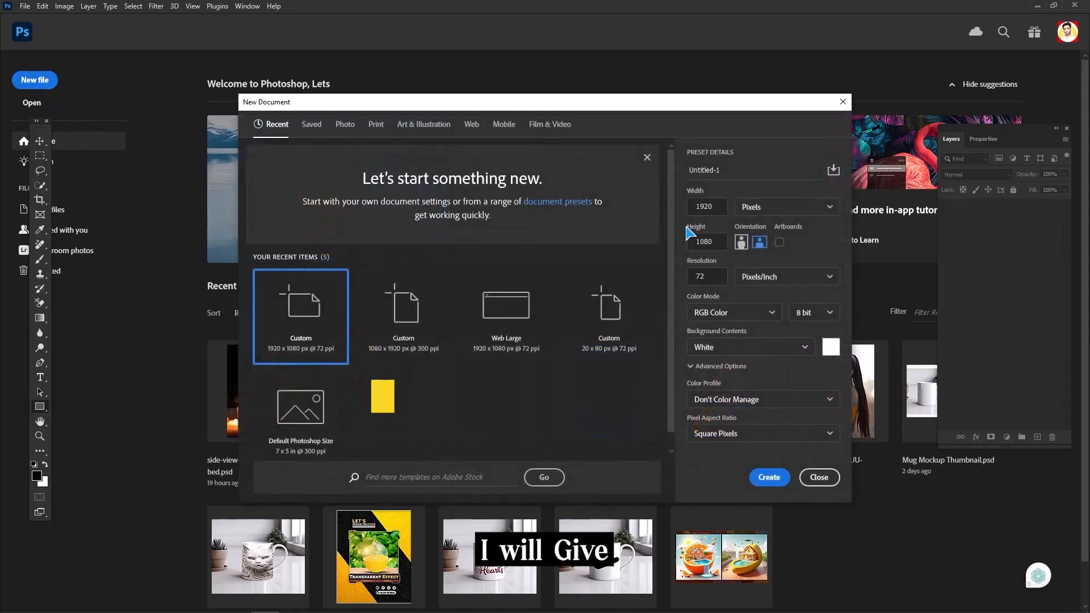
key("Tab")
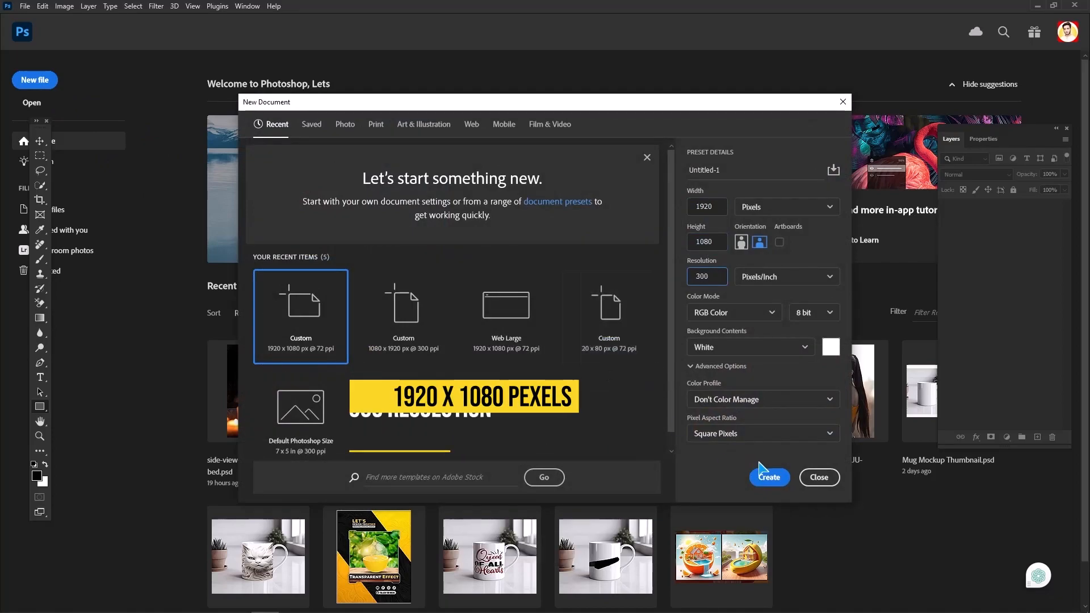
left_click(769, 477)
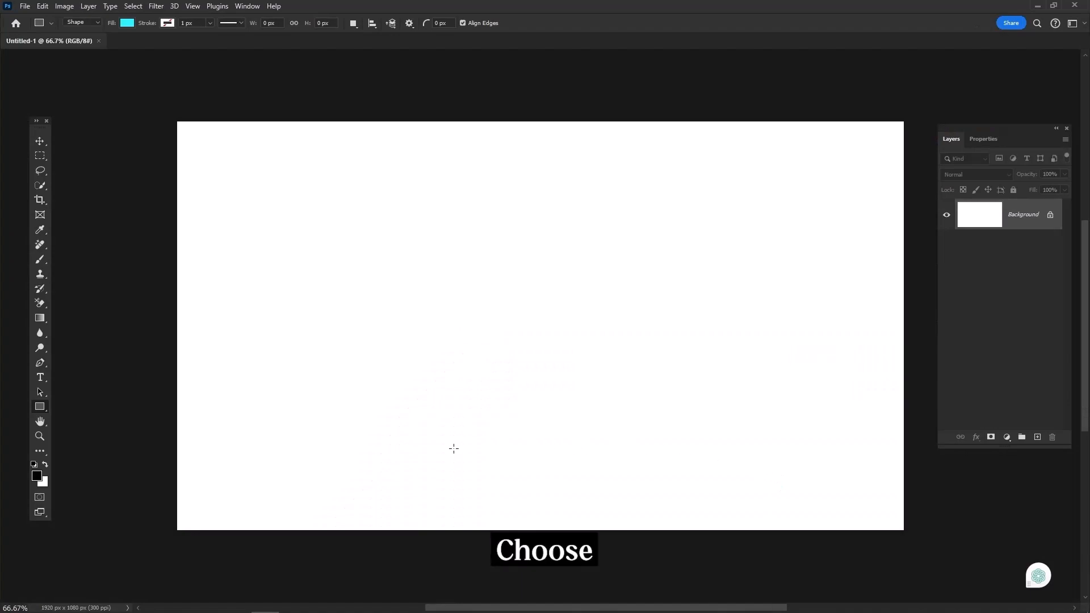
Step: Create a 1080 × 1920 px rectangle with a cyan fill and no stroke
right_click(44, 410)
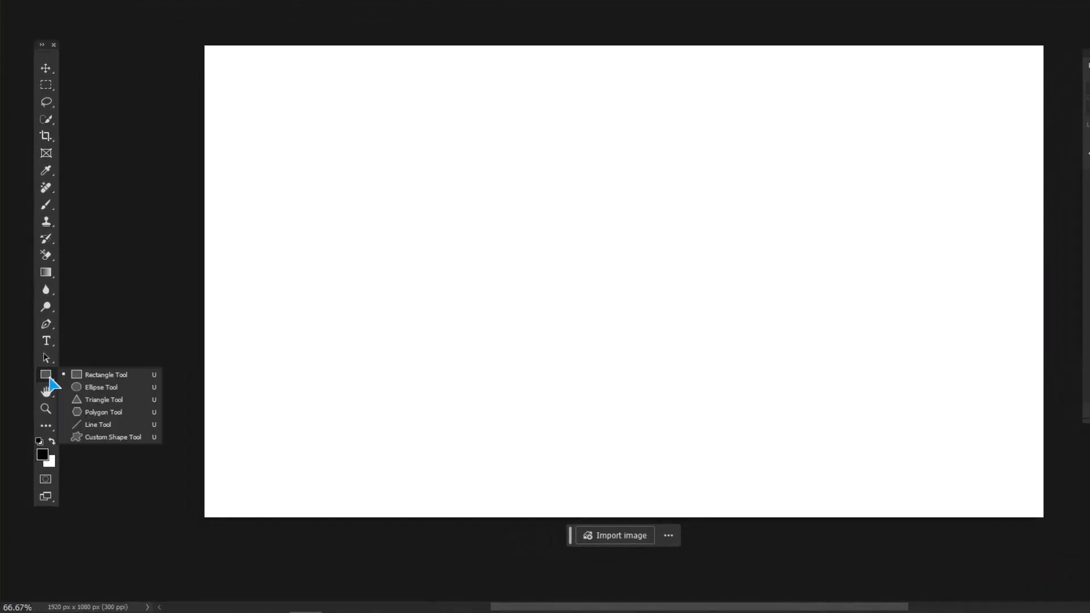
left_click(114, 379)
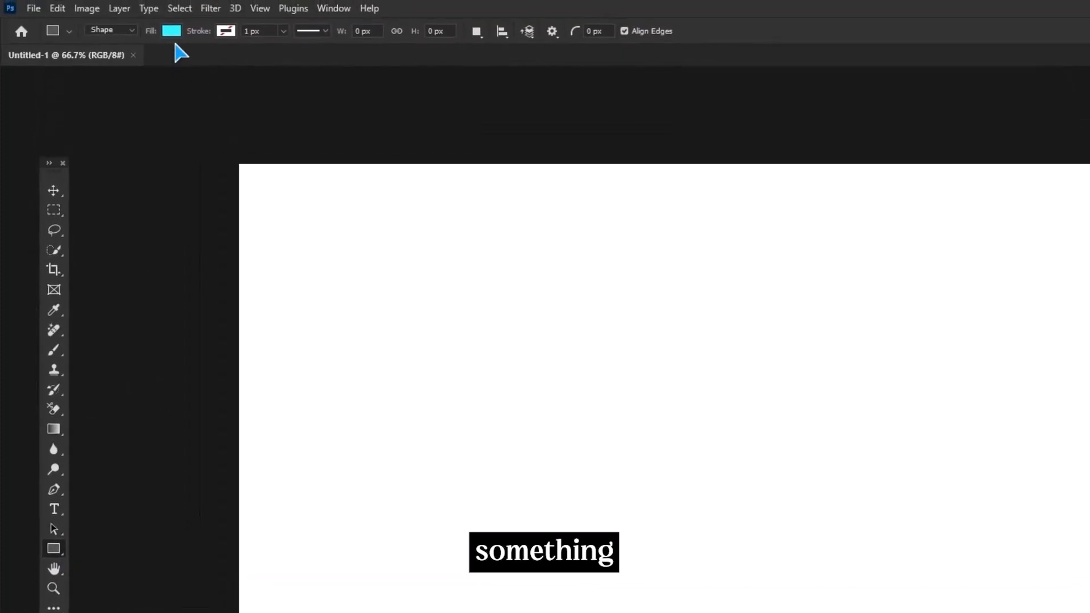
left_click(171, 31)
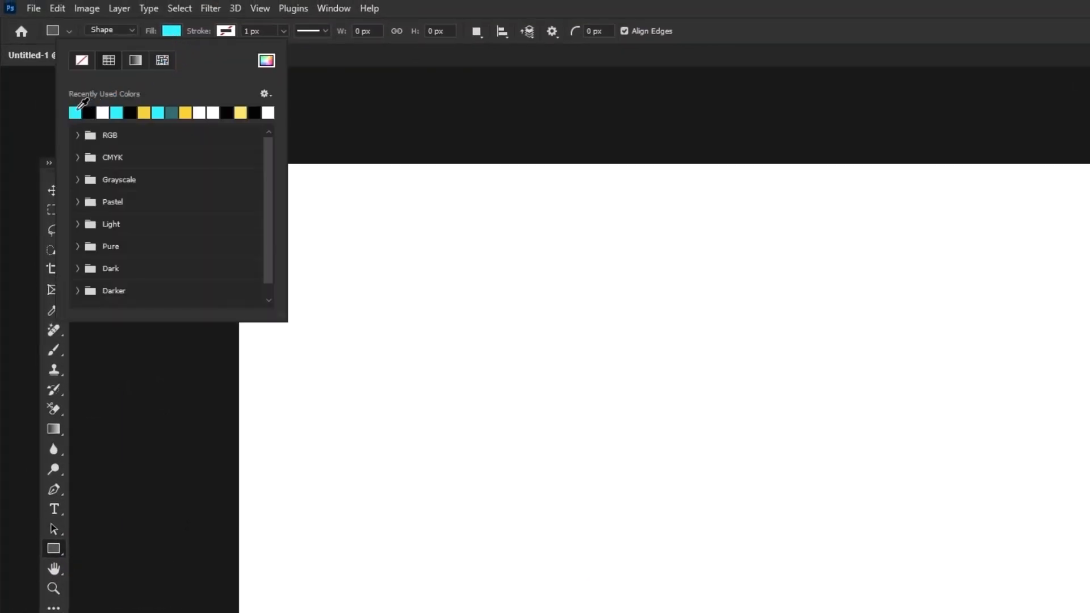
left_click(169, 32)
left_click(225, 32)
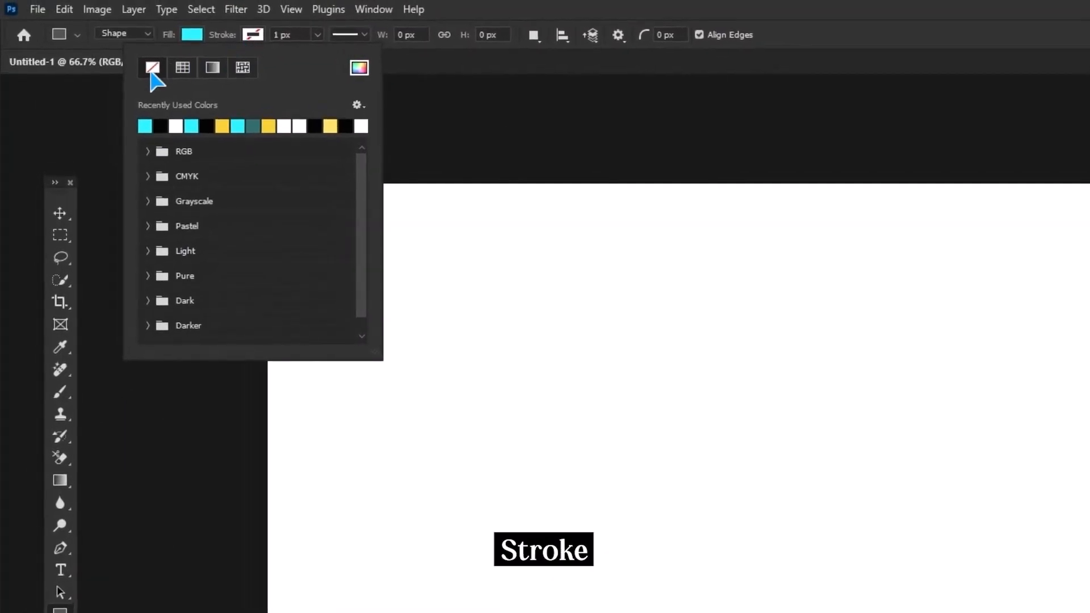
left_click(250, 35)
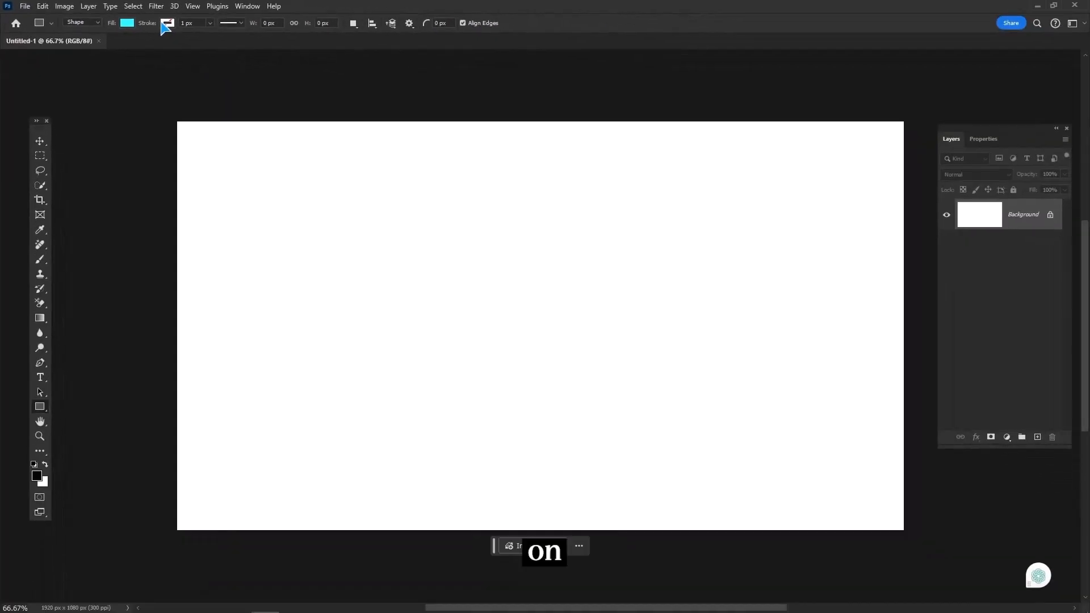
left_click(328, 273)
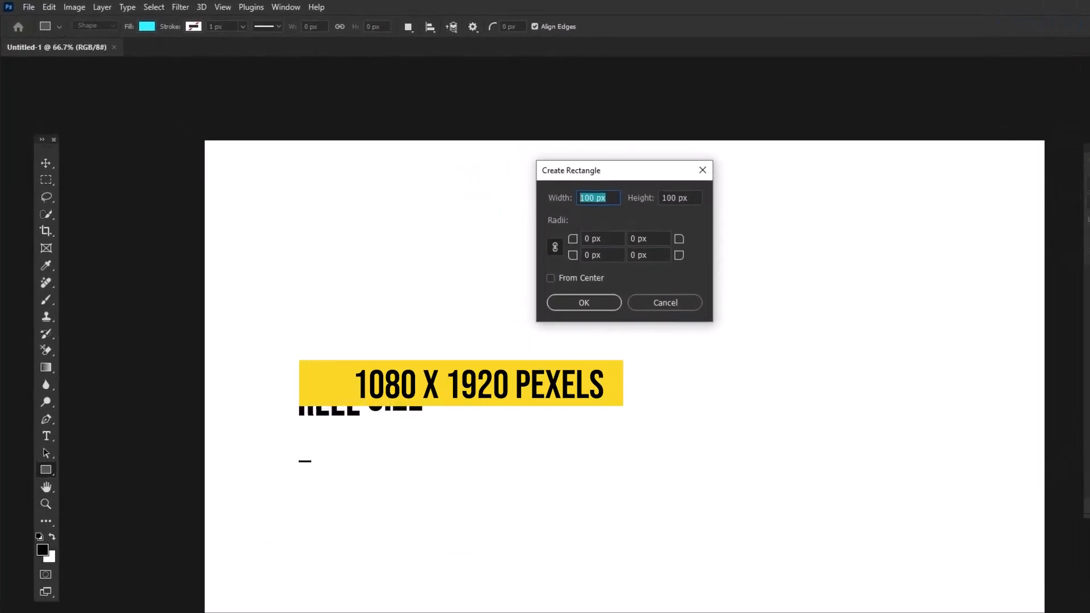
type("10")
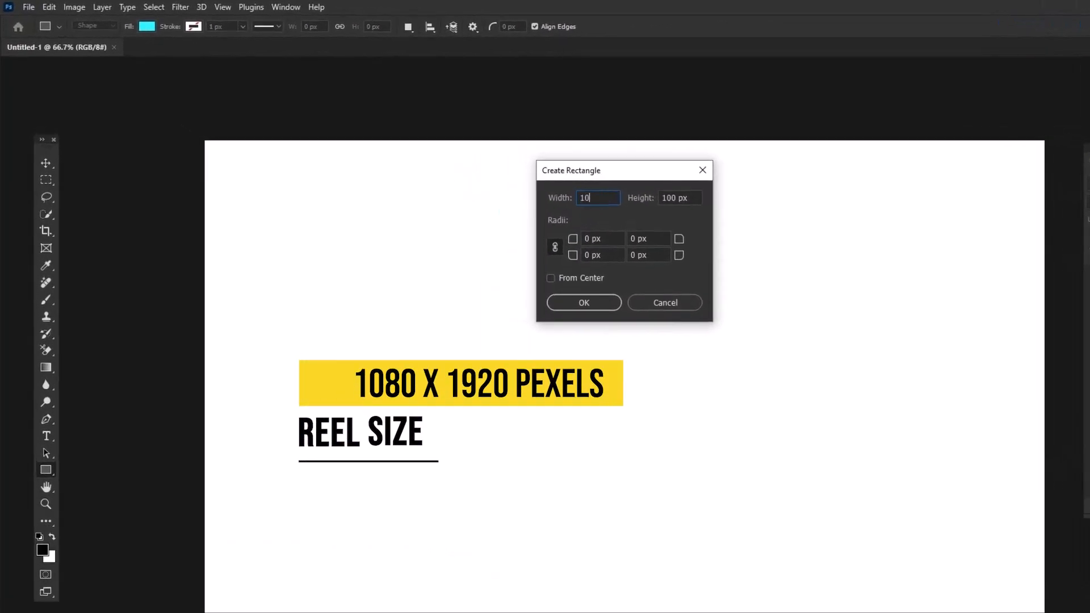
type("80")
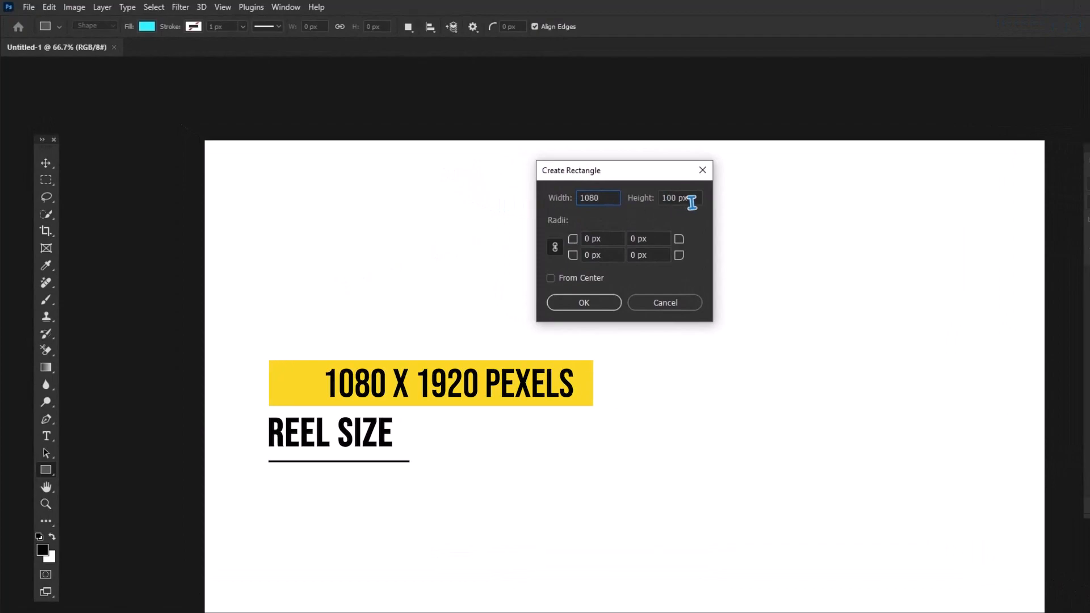
type("1920")
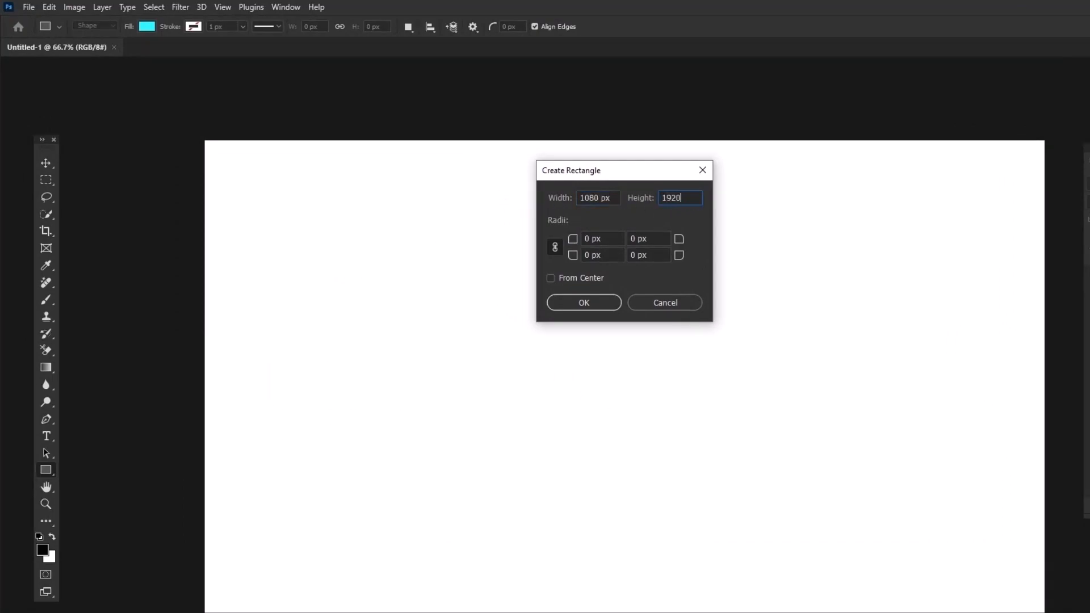
left_click(575, 303)
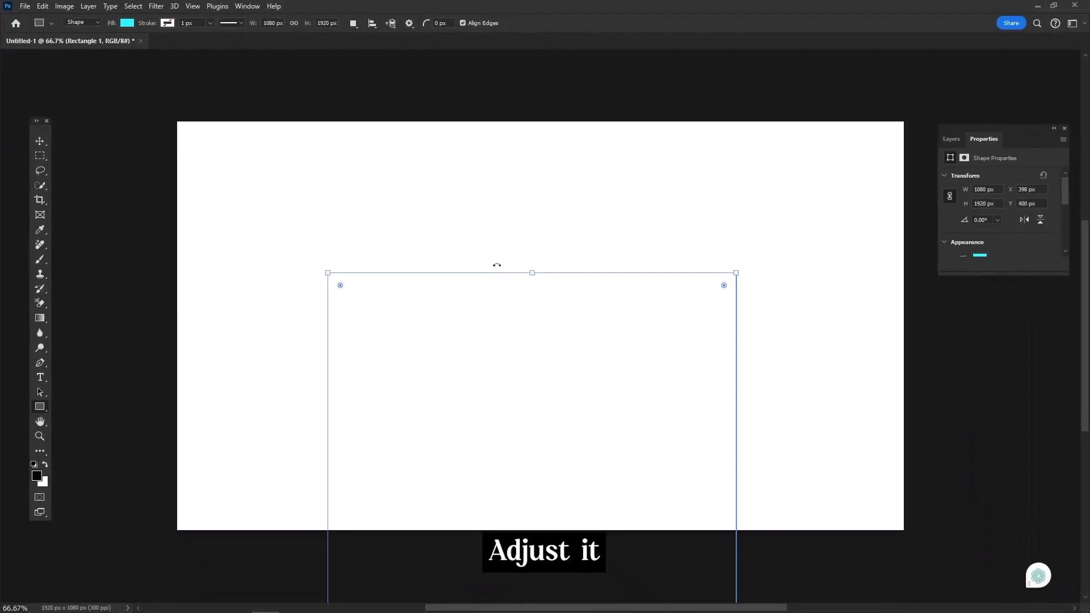
Step: Scale the cyan rectangle proportionally to 607.5 × 1080 px and align it flush with the canvas's left edge
left_click(46, 163)
key("ctrl+t")
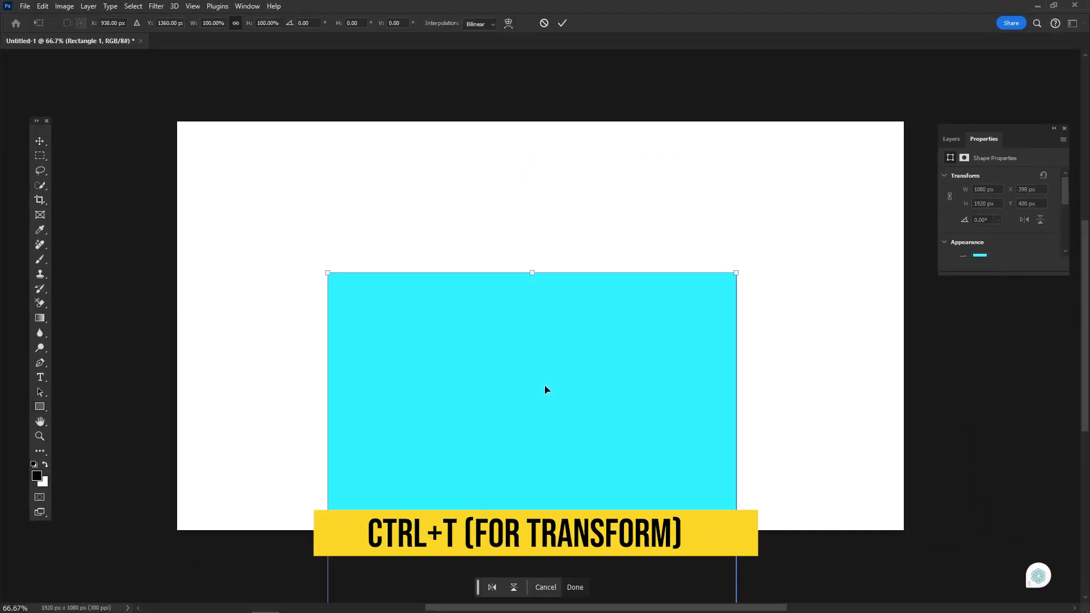
left_click_drag(545, 389, 585, 238)
left_click_drag(367, 484, 549, 484)
left_click_drag(672, 503, 526, 395)
left_click_drag(524, 523, 523, 530)
left_click_drag(549, 470, 330, 474)
left_click(562, 23)
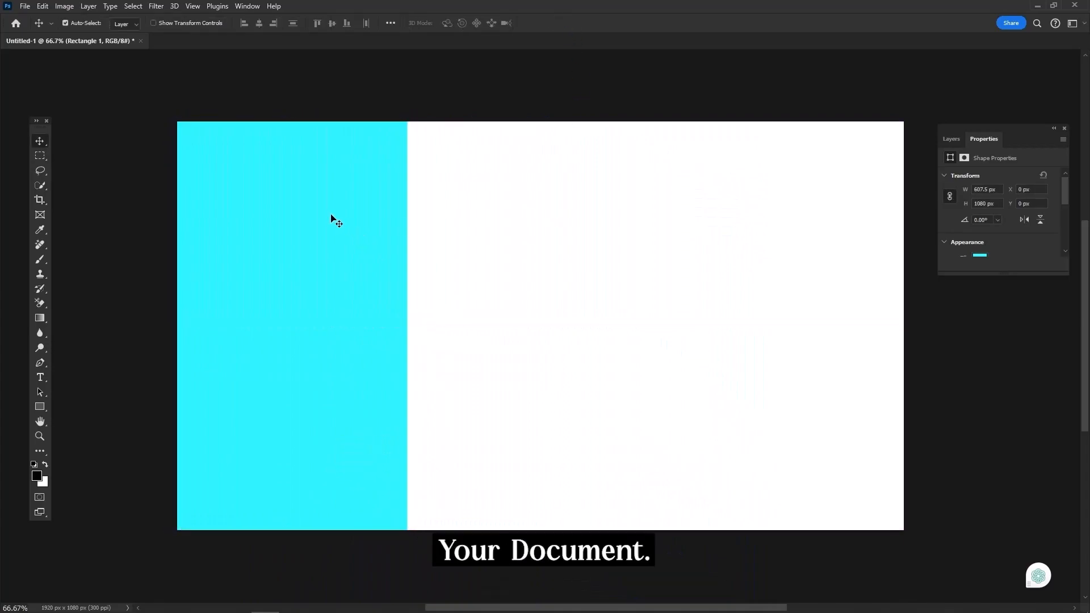
key("ctrl+plus")
left_click_drag(332, 215, 562, 397)
key("ctrl+t")
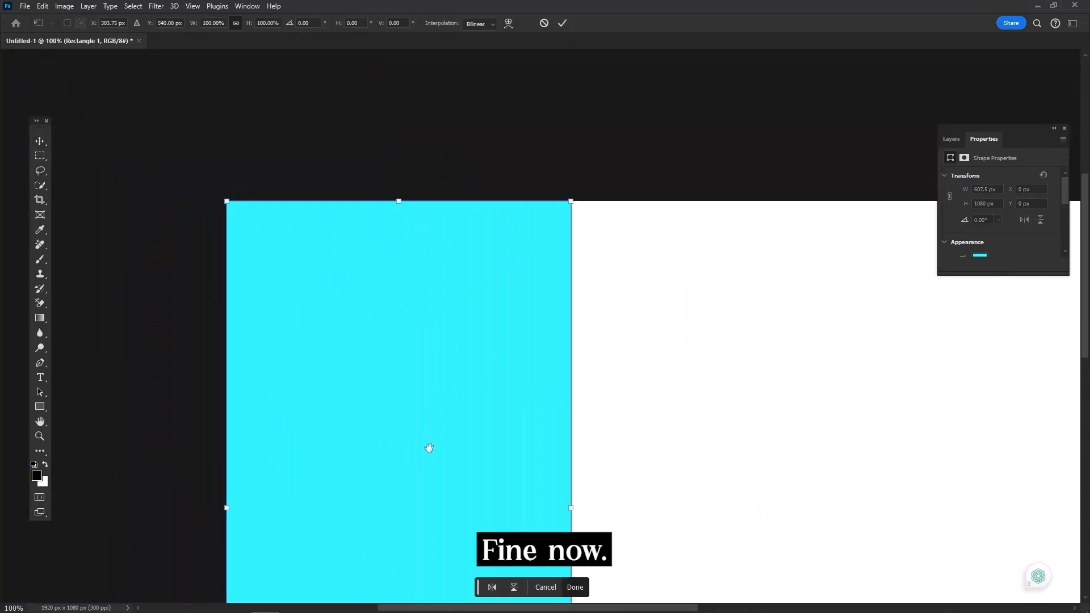
scroll(387, 356, "down", 5)
key("ctrl+0")
key("Return")
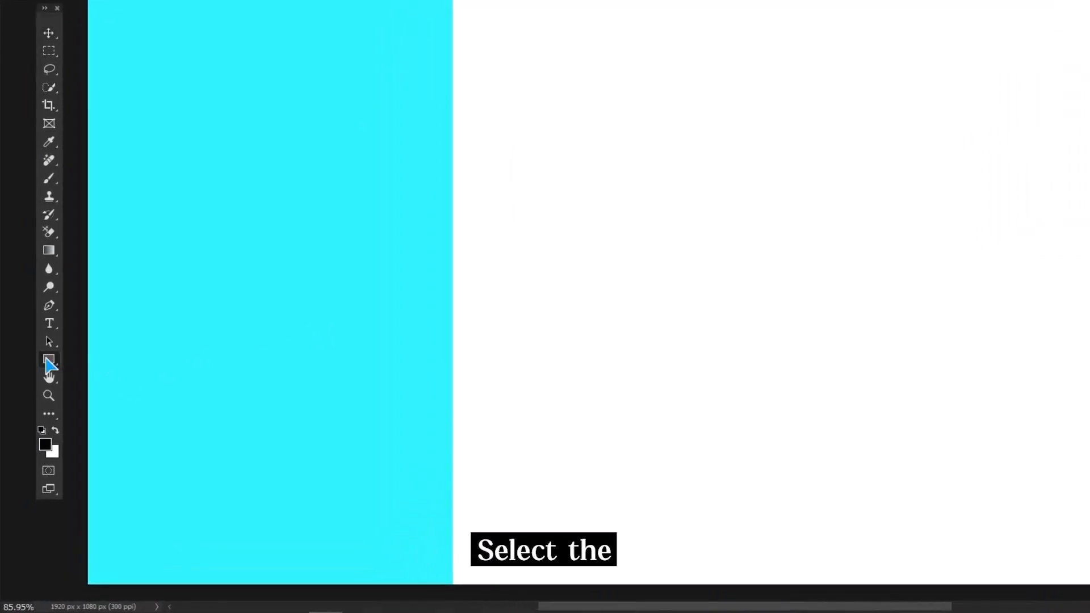
Step: Create a 1080 × 1350 px rectangle with a yellow fill and no stroke
right_click(48, 363)
left_click(90, 359)
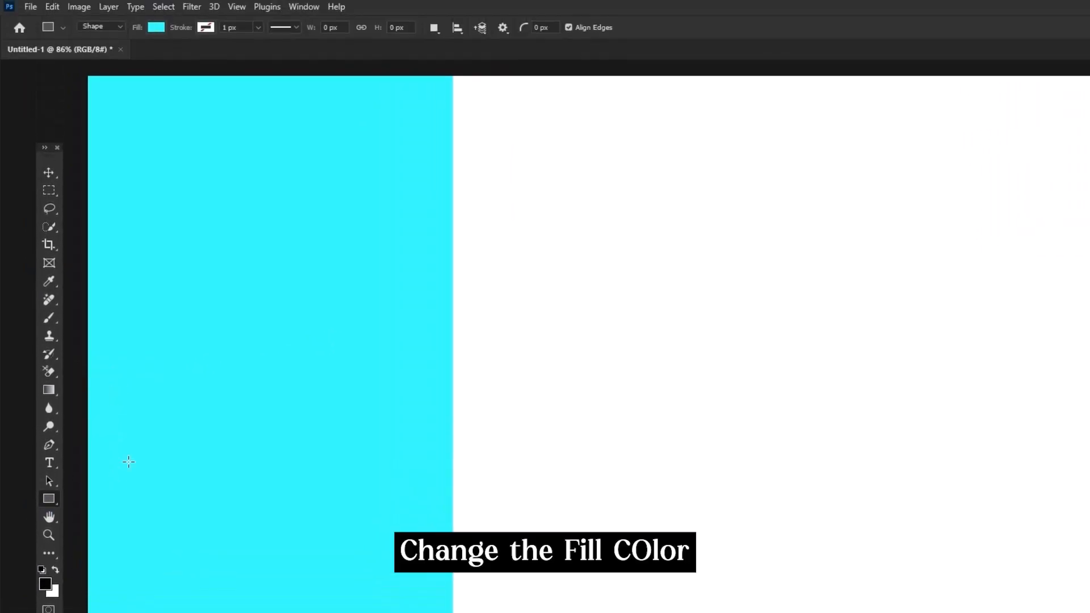
left_click(156, 28)
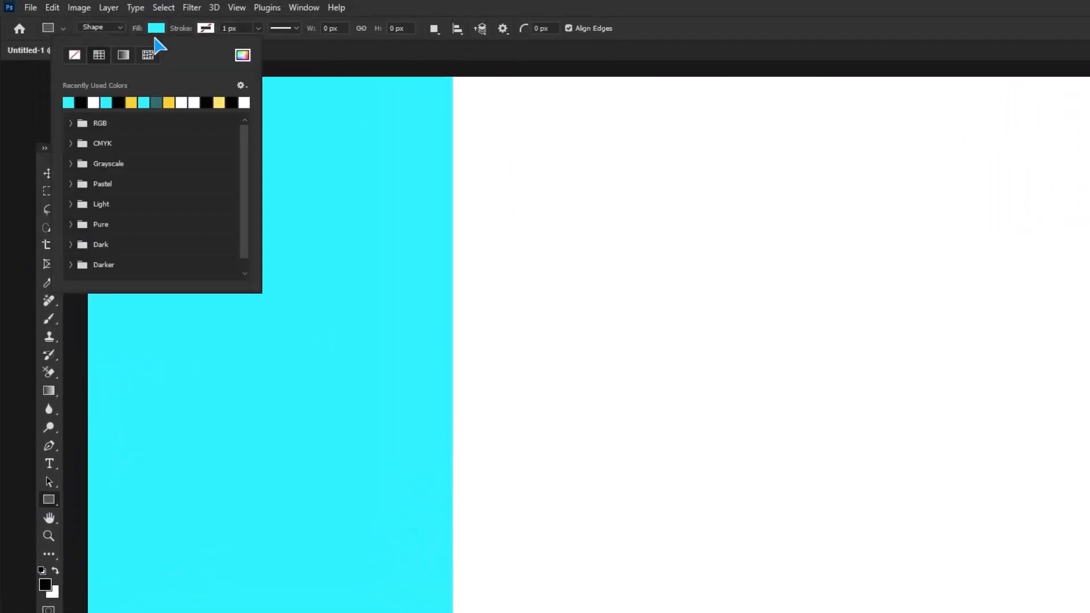
left_click(203, 28)
left_click(204, 29)
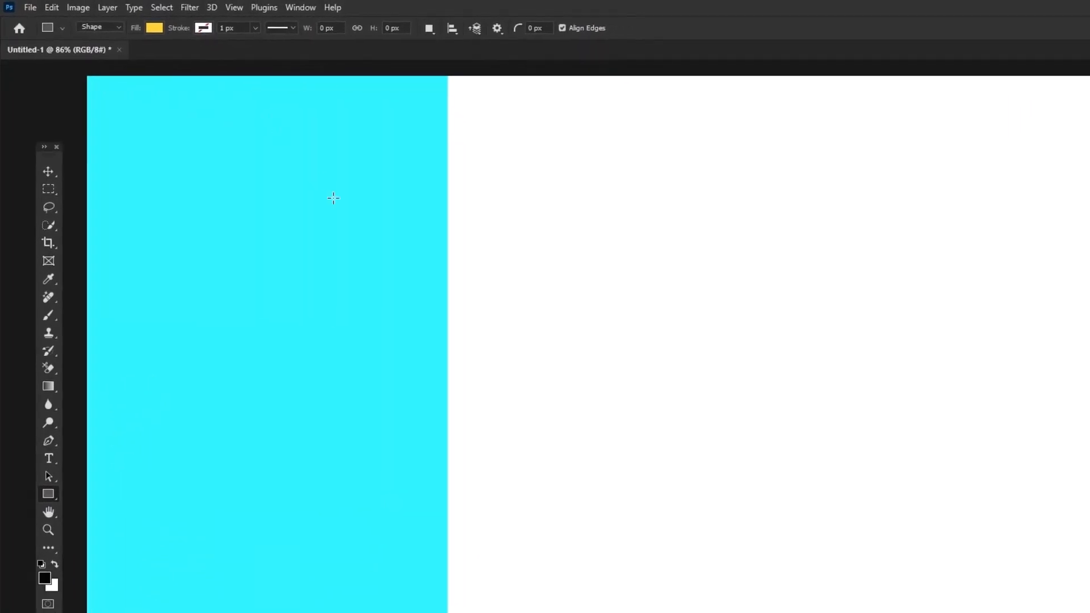
left_click(537, 326)
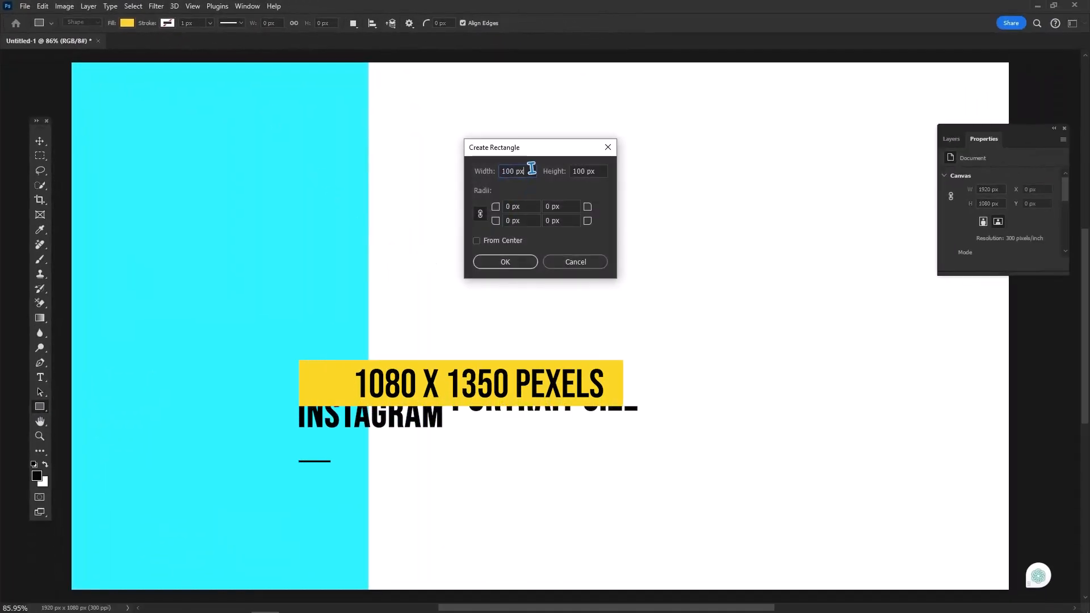
type("1080")
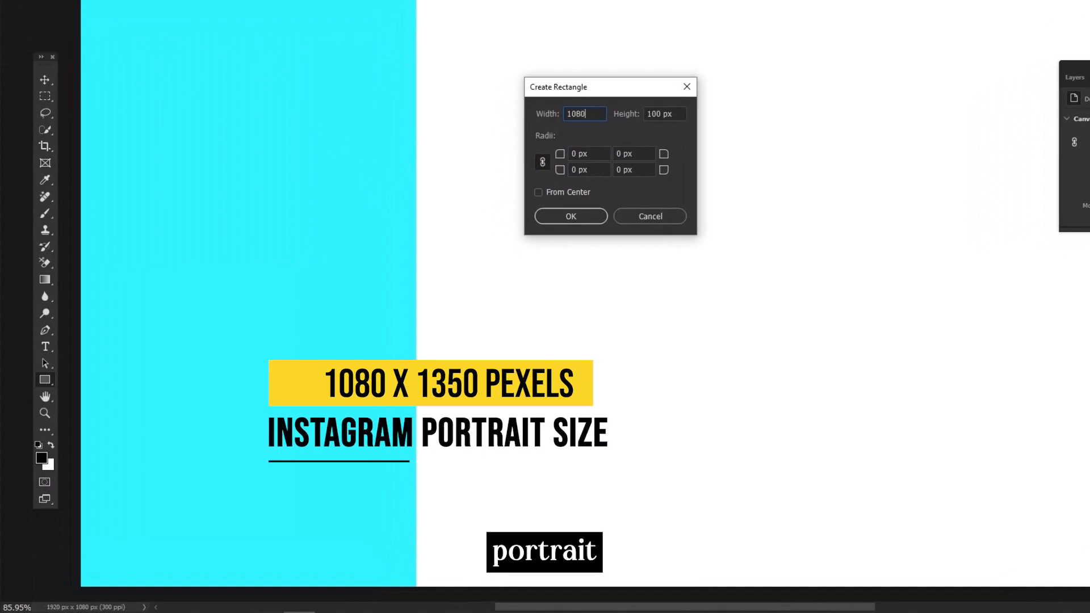
key("Tab")
type("1350")
left_click(561, 220)
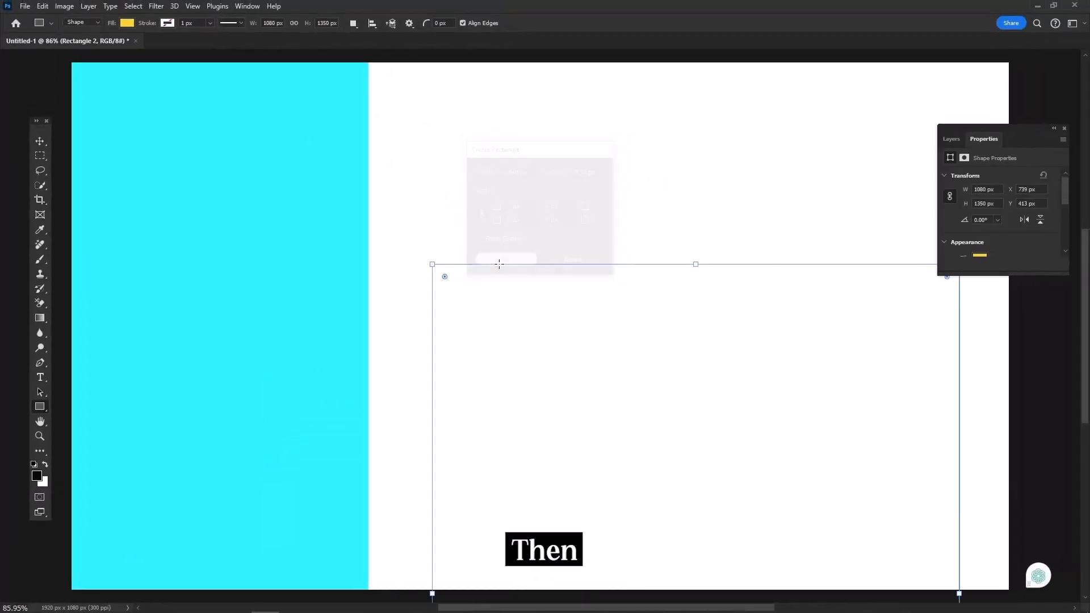
Step: Scale the yellow rectangle proportionally to about 865 × 1081 px, filling the canvas height against its right edge
key("ctrl+minus")
key("ctrl+minus")
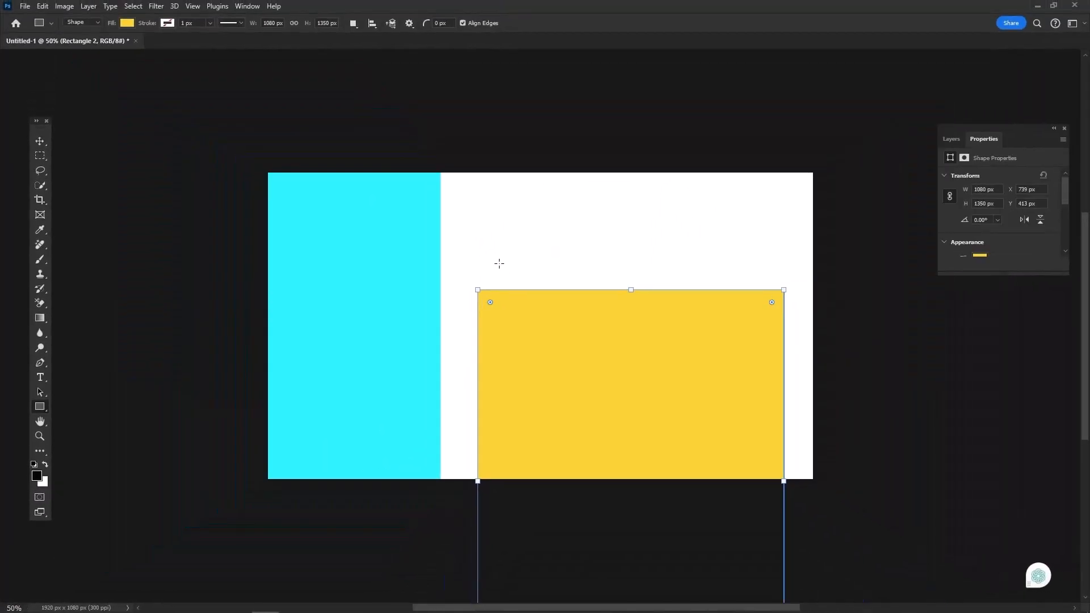
key("v")
left_click_drag(584, 372, 609, 251)
key("ctrl+t")
left_click_drag(506, 555, 565, 479)
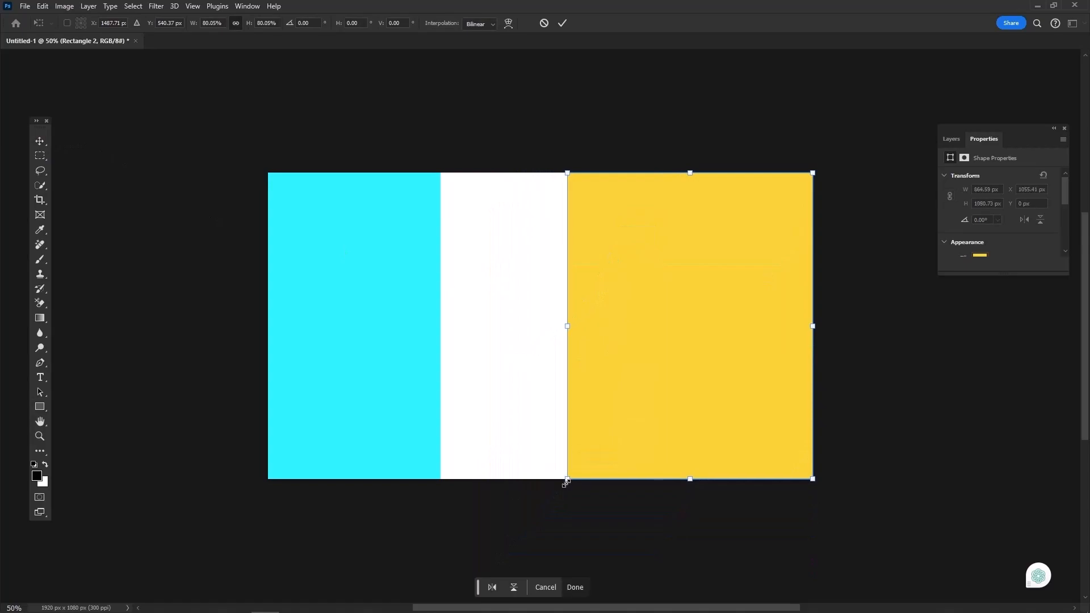
key("Return")
key("ctrl+0")
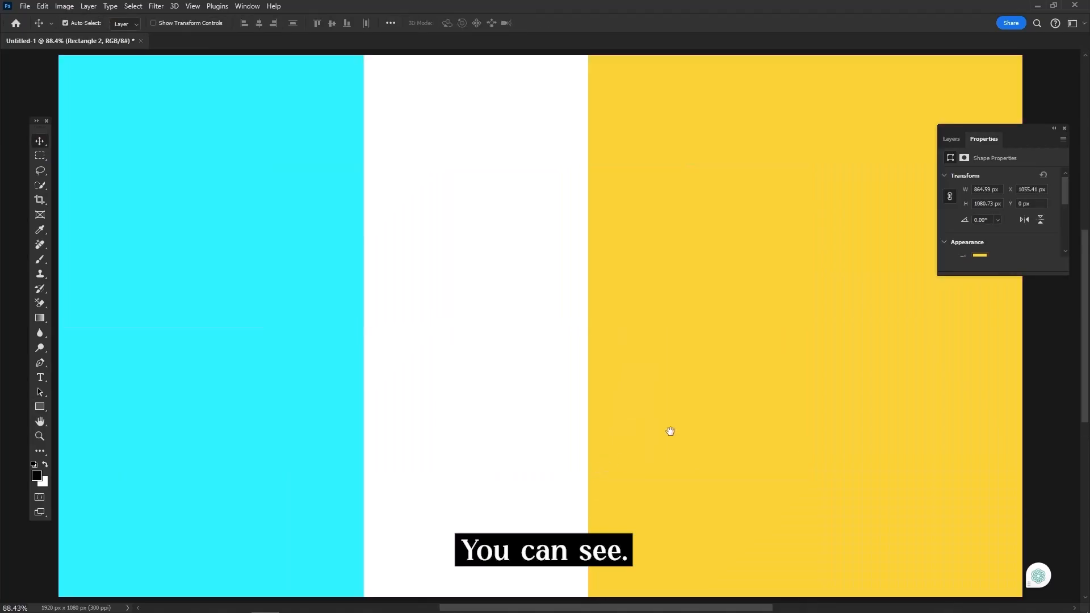
left_click_drag(765, 321, 572, 369)
key("ctrl+t")
scroll(691, 293, "down", 6)
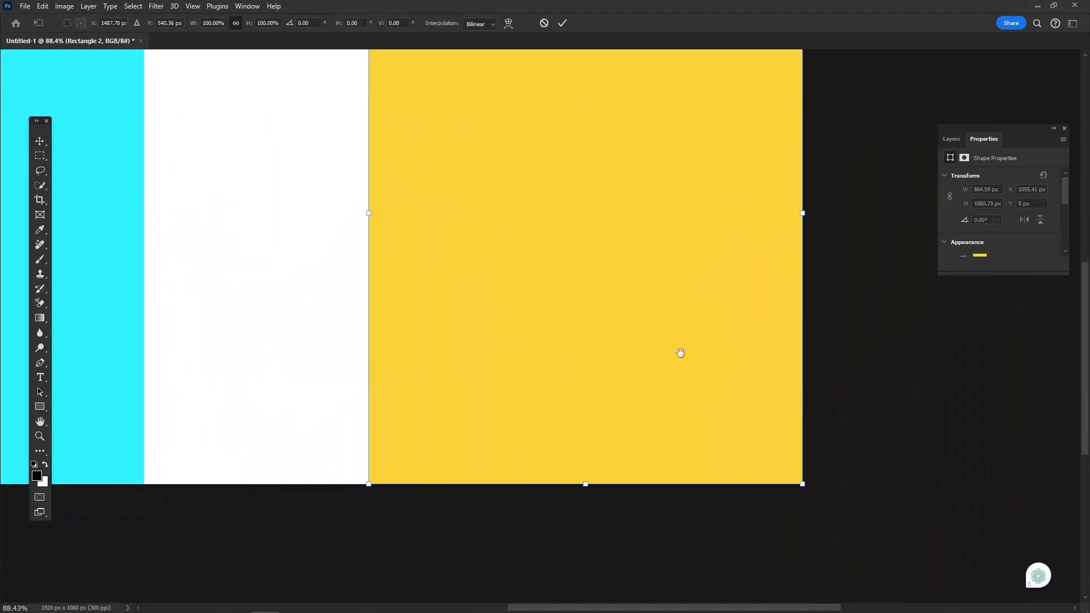
key("Return")
key("ctrl+0")
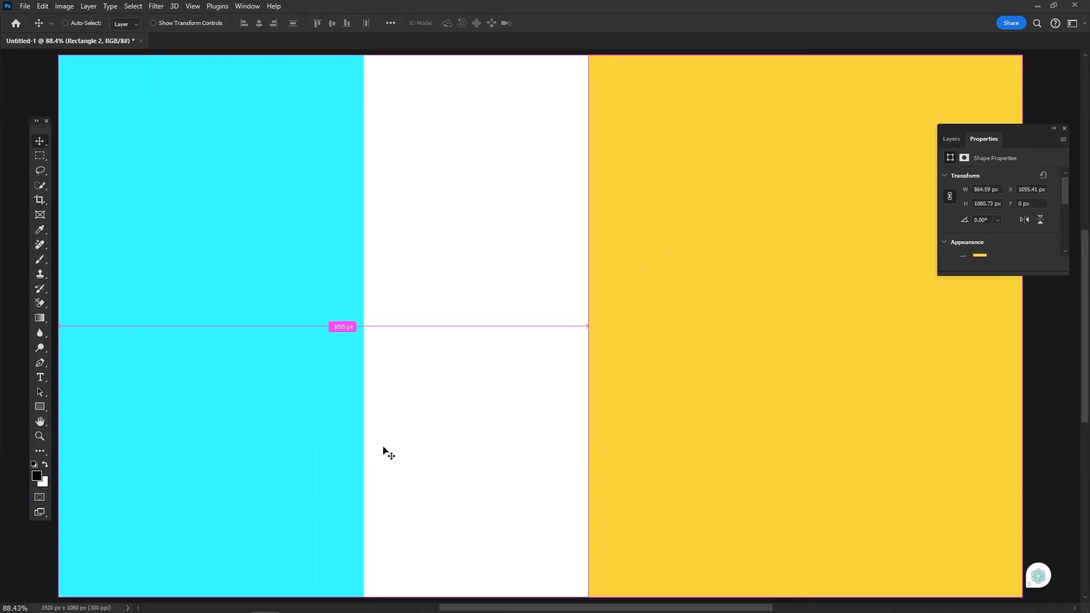
Step: Draw a black horizontal bar about 627 × 77 px across the middle of the cyan rectangle
left_click(40, 407)
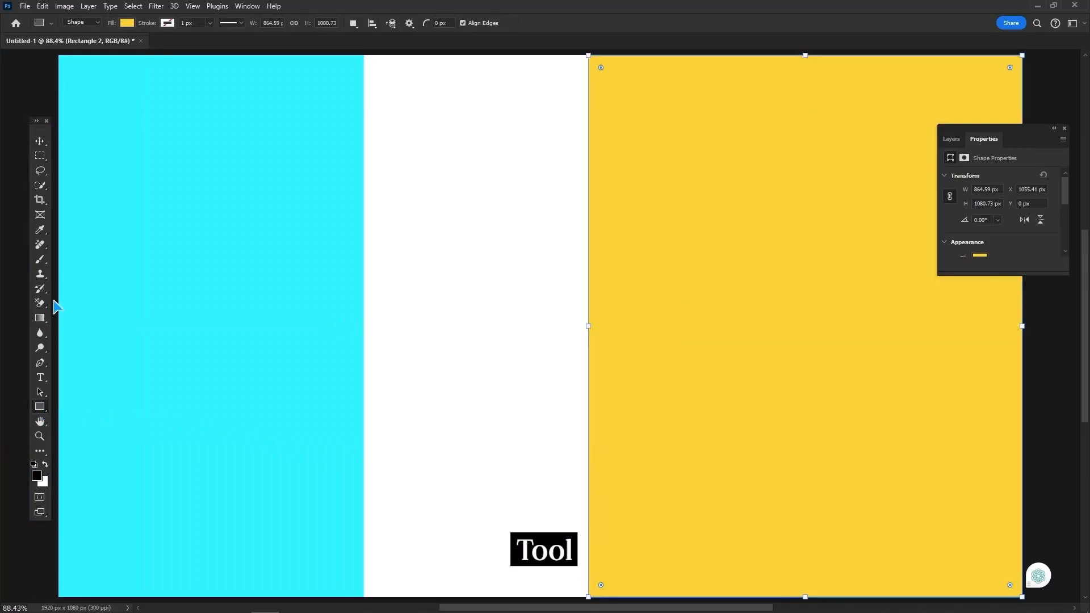
left_click_drag(56, 304, 370, 341)
left_click(127, 23)
left_click(106, 83)
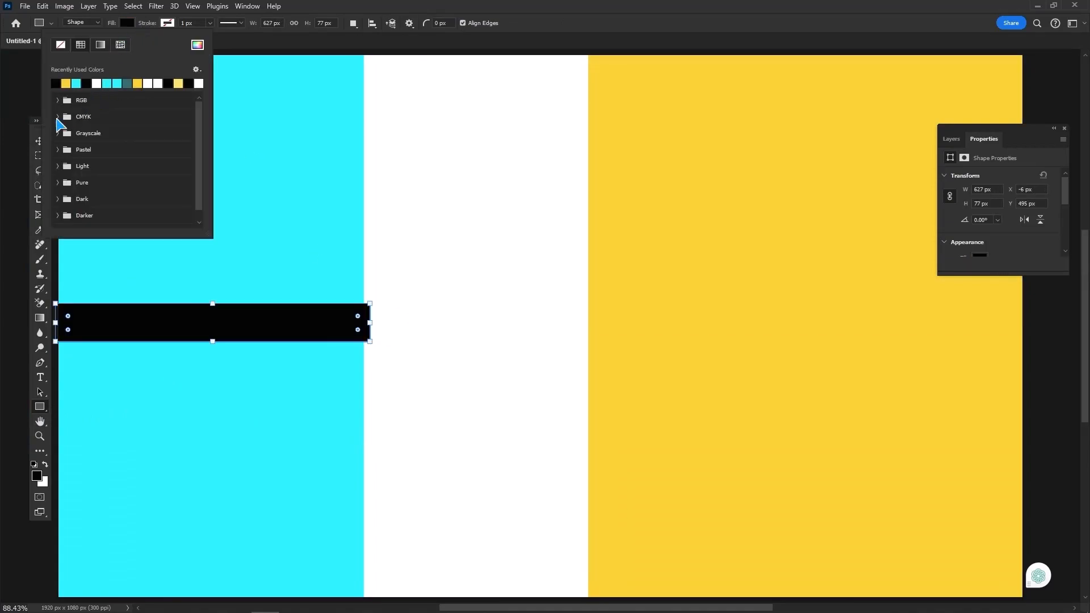
Step: Move the black bar's layer below the yellow rectangle, clip it to the cyan rectangle, and nudge it down to the vertical centre
left_click(39, 140)
left_click(948, 142)
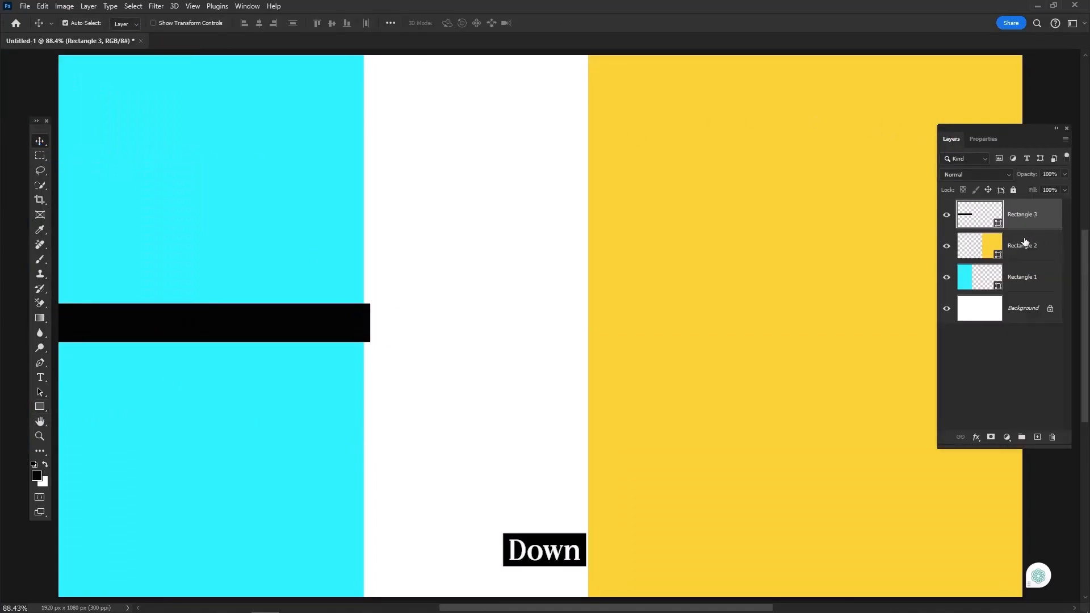
left_click_drag(1024, 212, 1024, 263)
left_click(1027, 273, "alt")
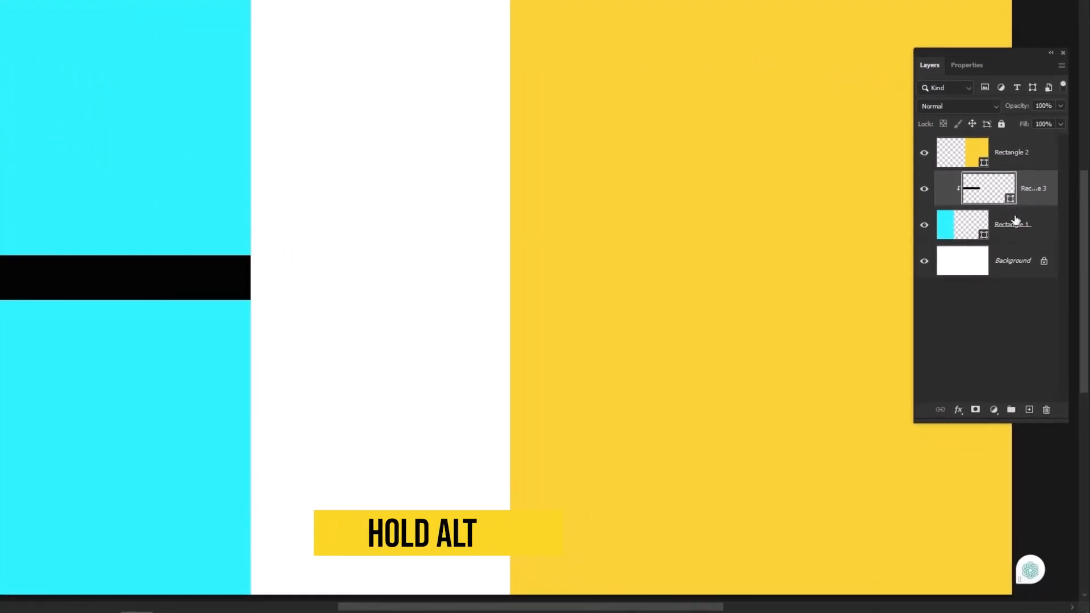
mouse_move(187, 279)
left_mouse_down()
mouse_move(188, 265)
mouse_move(187, 284)
left_mouse_up()
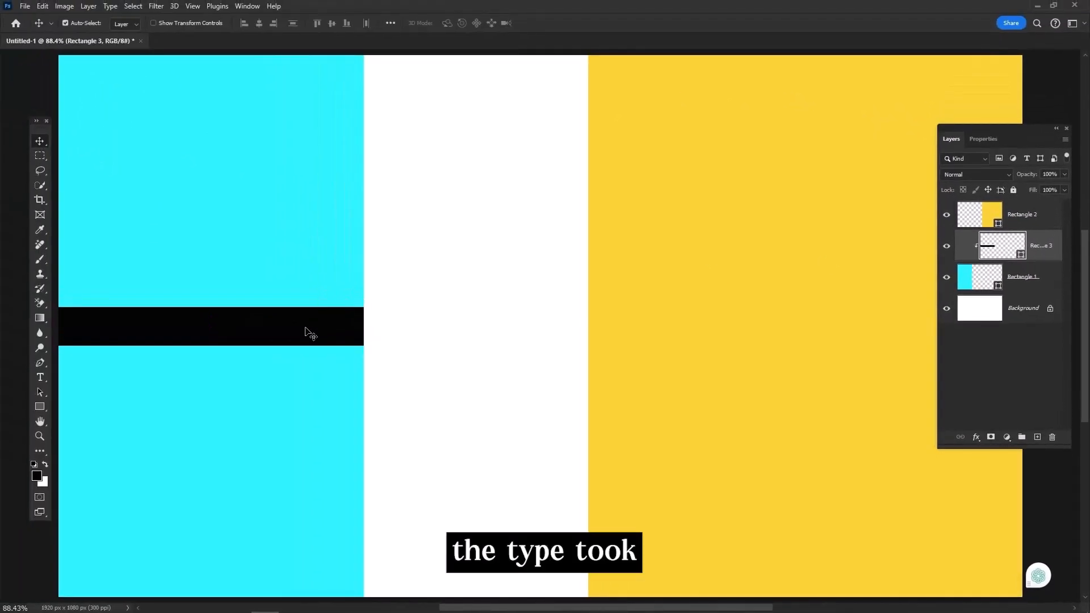
Step: Add the text "Reel Size" above the black bar in Montserrat Bold with small caps
left_click(40, 377)
left_click(122, 277)
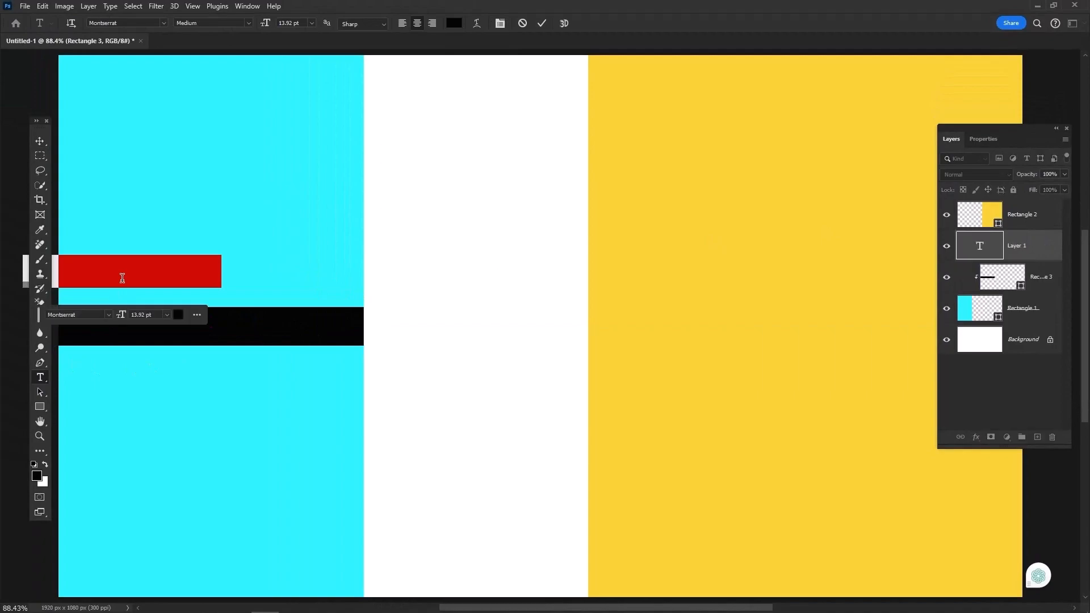
type("Reel Size")
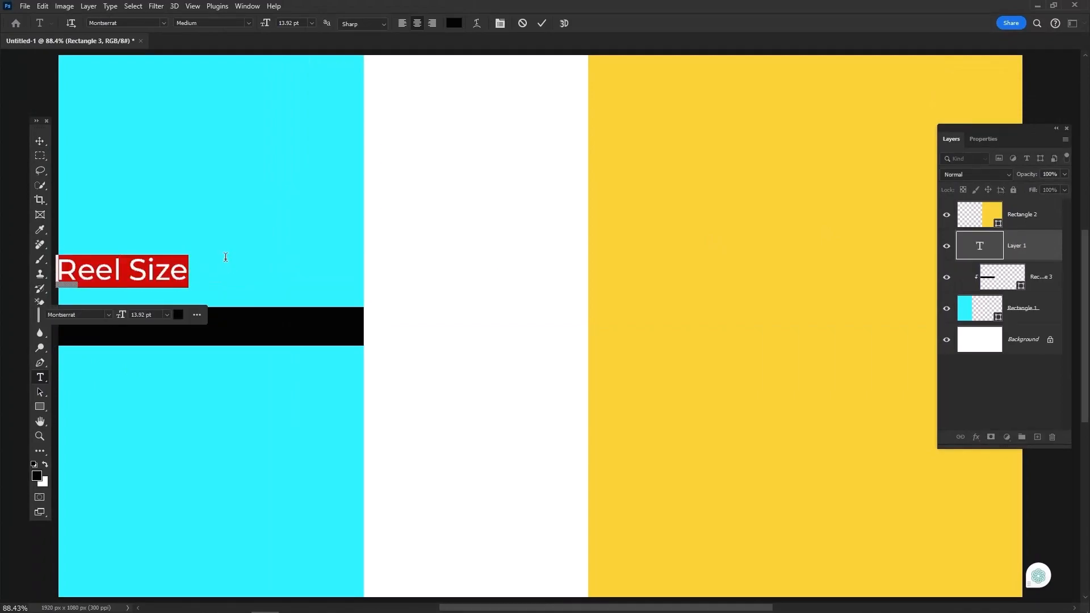
key("ctrl+t")
left_click(910, 167)
left_click(965, 105)
left_click(961, 337)
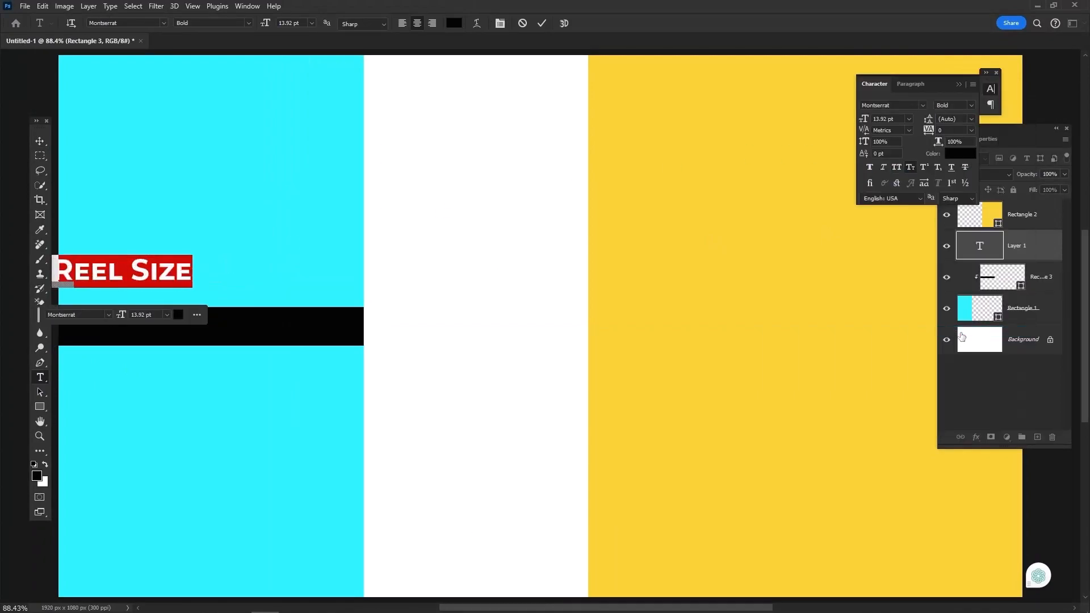
left_click(542, 23)
Step: Fill the Reel Size text with white, scale it to about 88%, and place it on the black bar
left_click(40, 141)
key("ctrl+BackSpace")
key("ctrl+t")
left_click_drag(154, 270, 244, 318)
left_click_drag(224, 336, 225, 331)
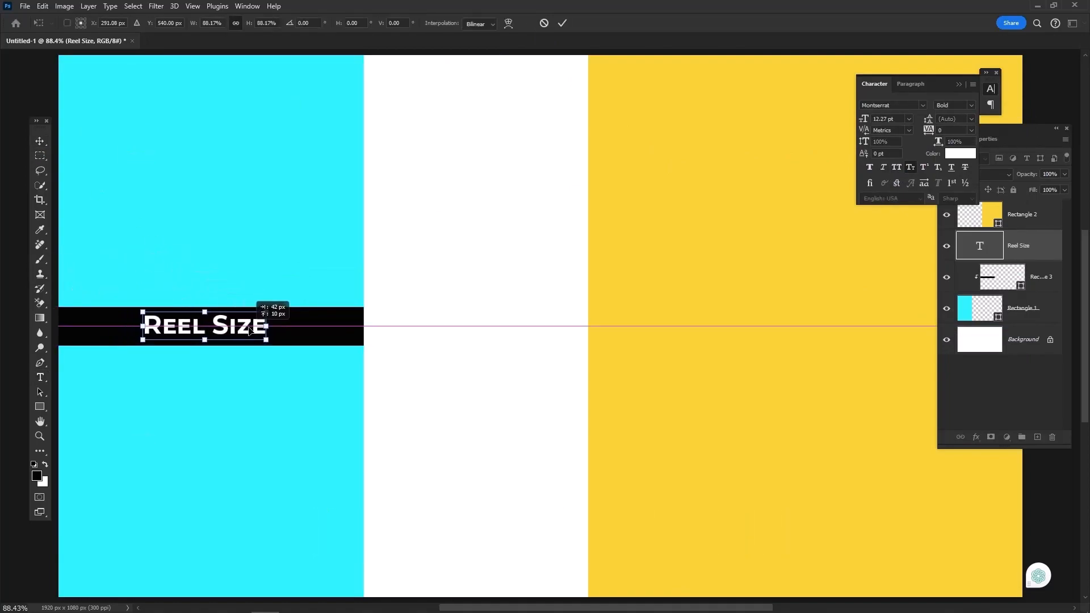
key("Return")
Step: Duplicate the Reel Size text just below the black bar and change the copy to "1080x1920px"
left_click_drag(1041, 243, 1037, 437)
left_click_drag(247, 323, 247, 361)
double_click(247, 362)
type("1080x")
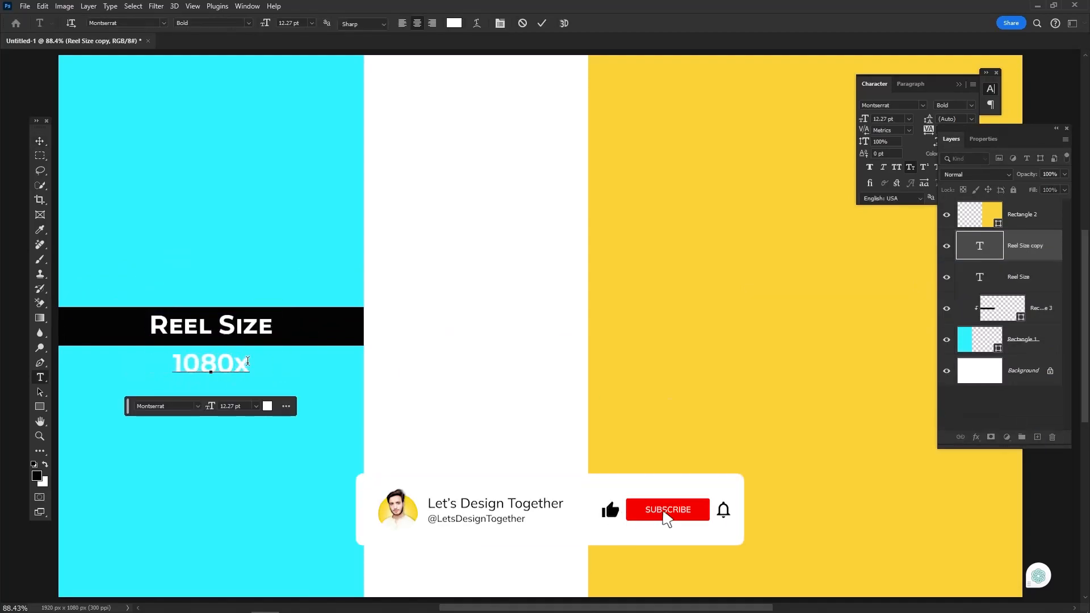
type("1920px")
Step: Restyle the 1080x1920px text as black Montserrat Medium without small caps
key("ctrl+a")
left_click_drag(942, 84, 840, 105)
left_click(869, 126)
left_click(862, 279)
left_click(808, 188)
Step: Enlarge the Reel Size heading on the black bar to about 15 pt
left_click(234, 328)
key("ctrl+t")
left_click_drag(273, 335, 288, 336)
key("Return")
Step: Duplicate the heading, size label and black bar together, and place the copies on the yellow rectangle, aligned with its inner edge
left_click(249, 362)
left_click(262, 327, "shift")
left_click(302, 334, "shift")
left_click_drag(1039, 316, 1038, 437)
key("ctrl+t")
left_click_drag(318, 346, 848, 334)
key("ctrl+minus")
key("Return")
Step: Move the yellow rectangle's layer below the copies, clip the copied bar to it, and stretch the bar across its full width
left_click_drag(1035, 220, 1035, 323)
left_click(1030, 289)
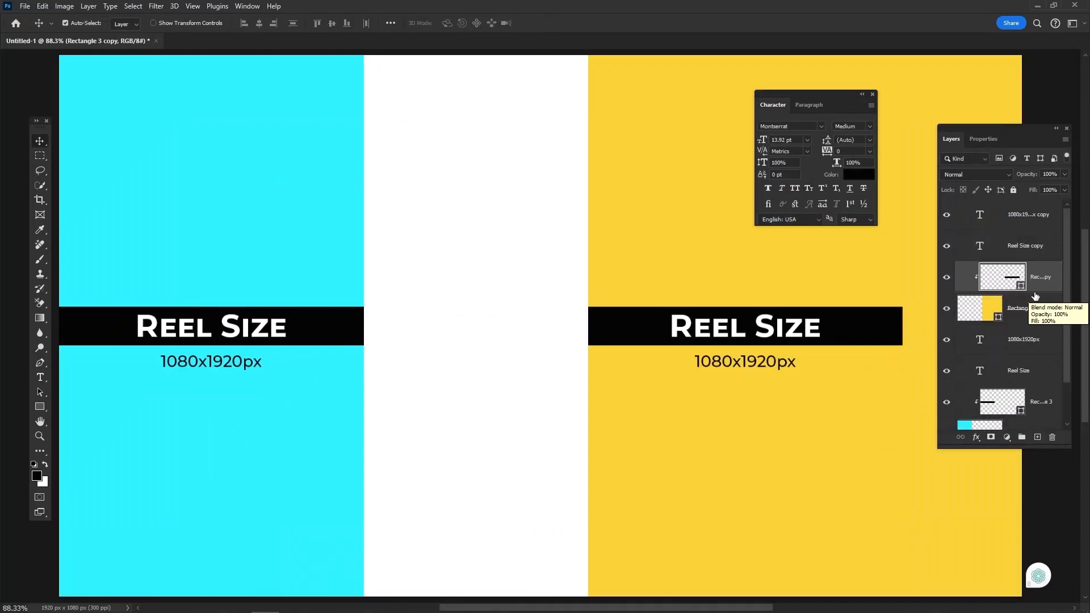
key("ctrl+minus")
left_click_drag(852, 371, 727, 393)
key("ctrl+t")
left_click_drag(688, 350, 780, 353)
key("Return")
Step: Change the copied heading on the yellow rectangle to "Instagram Portrait"
double_click(624, 355)
type("Instagram Portrait")
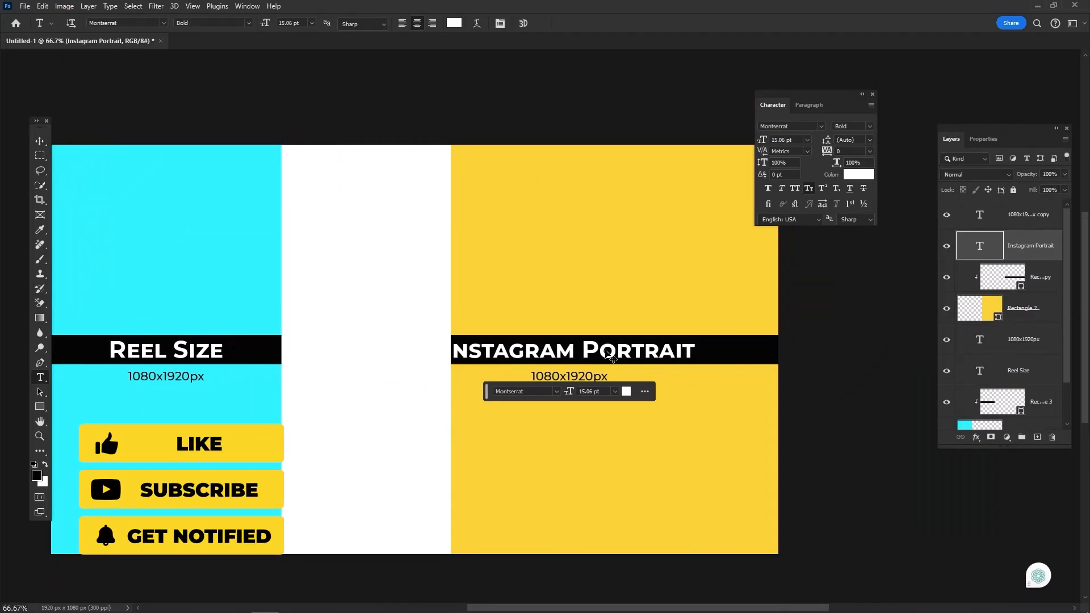
key("ctrl+Return")
key("ctrl+0")
Step: Change the copied size label to "1080x1350px" and centre the heading and label on the yellow rectangle
left_click(747, 363)
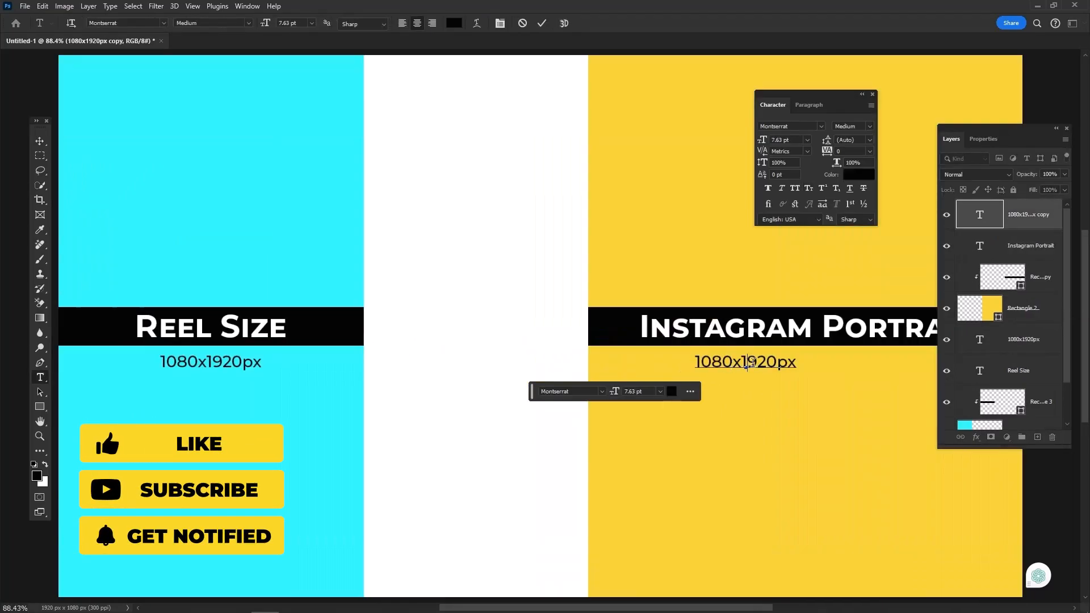
key("Delete")
key("Delete")
key("Delete")
type("350")
key("ctrl+Return")
left_click_drag(750, 368, 844, 365)
left_click(1065, 128)
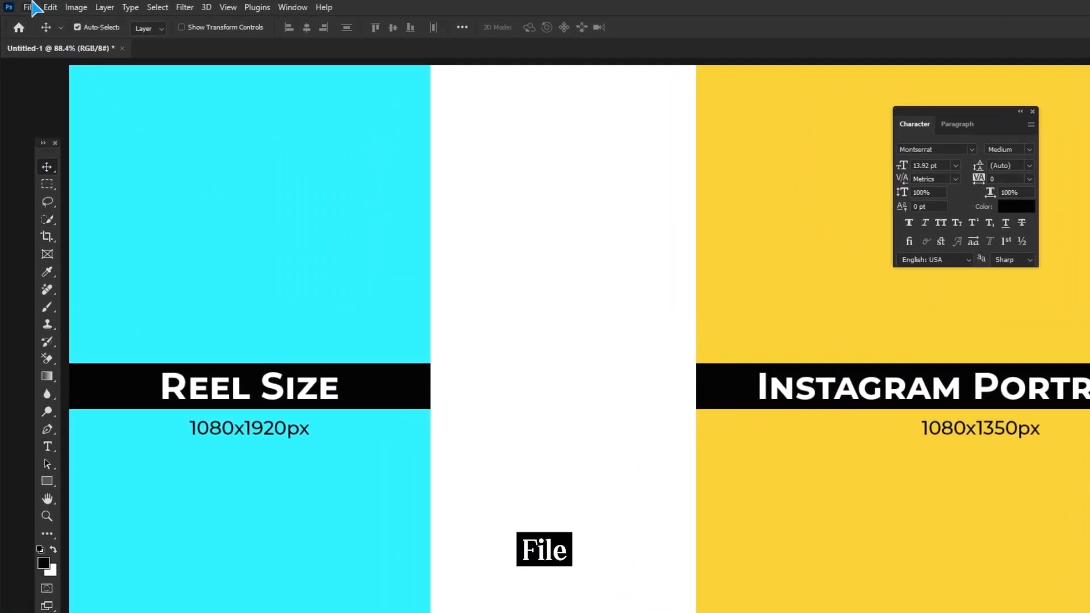
Step: Export the layout for web as a JPEG at quality 100, replacing the existing sizes.jpg on the desktop
left_click(25, 6)
mouse_move(94, 276)
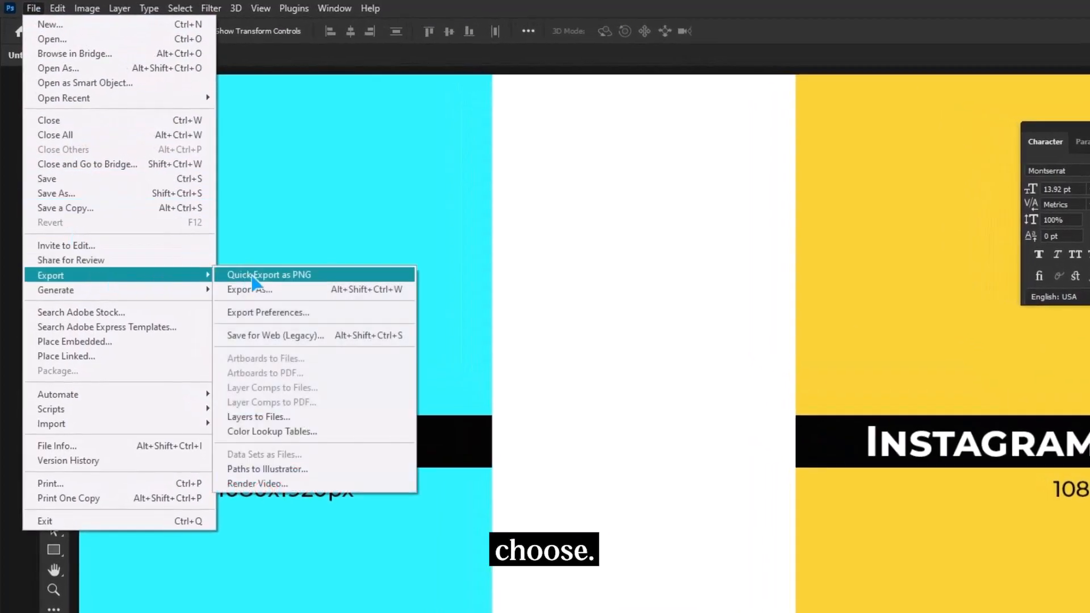
left_click(326, 336)
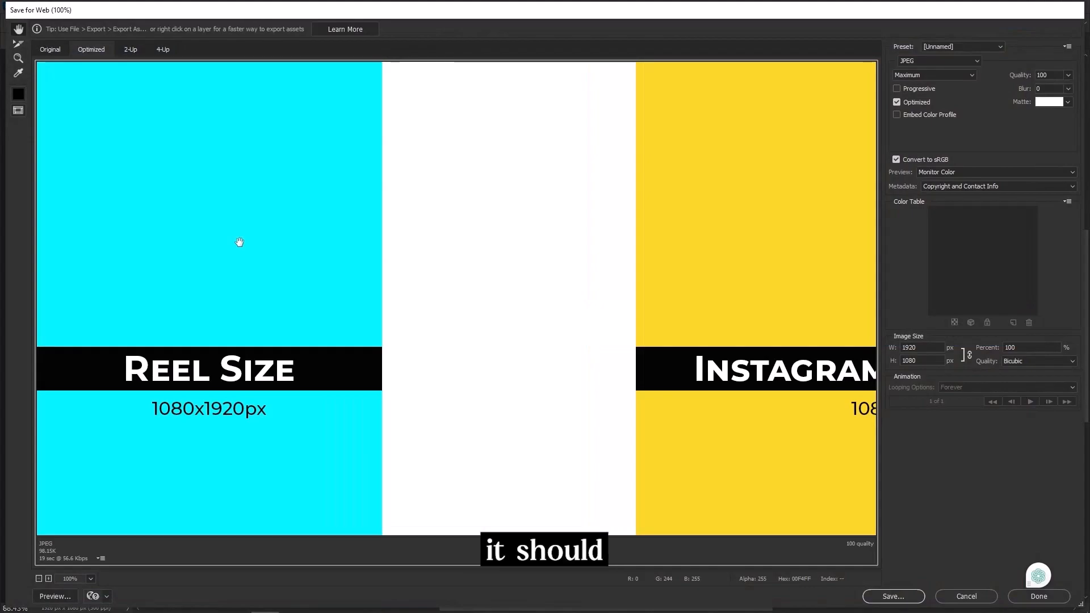
left_click(922, 62)
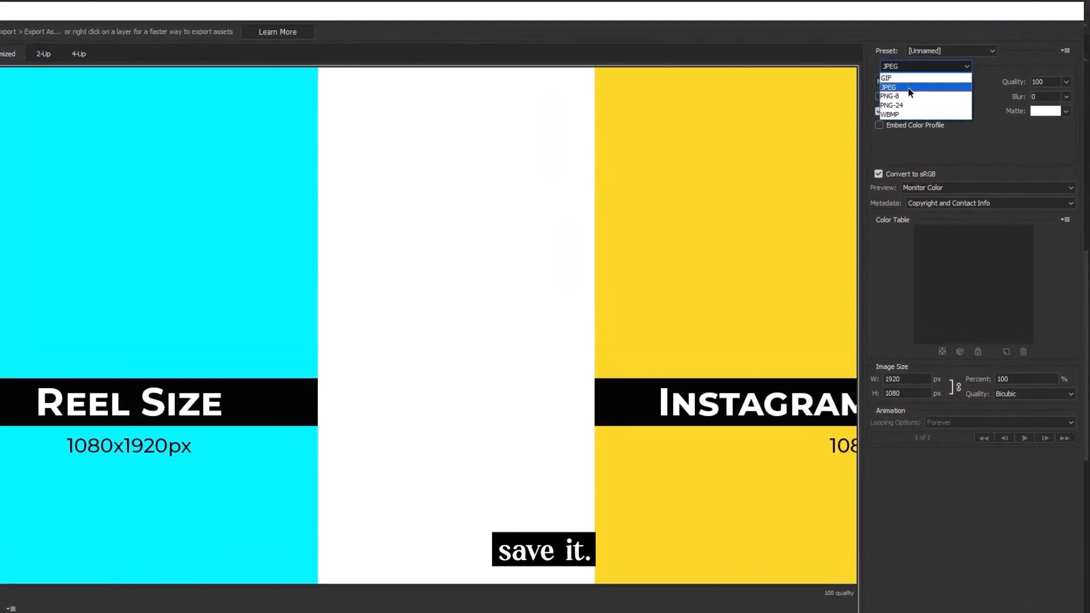
left_click(922, 80)
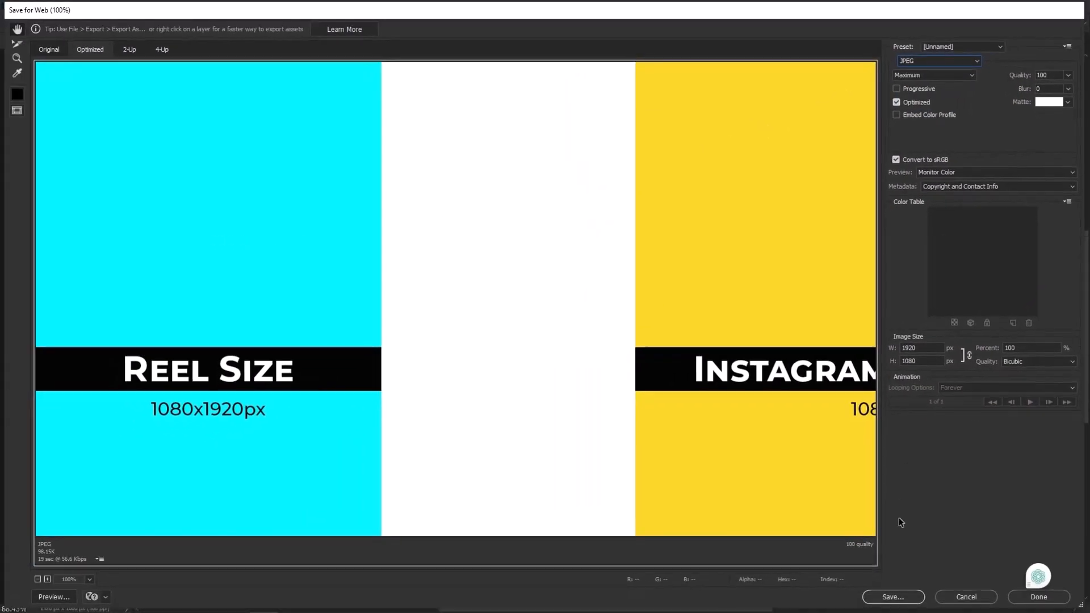
left_click(893, 596)
left_click(208, 91)
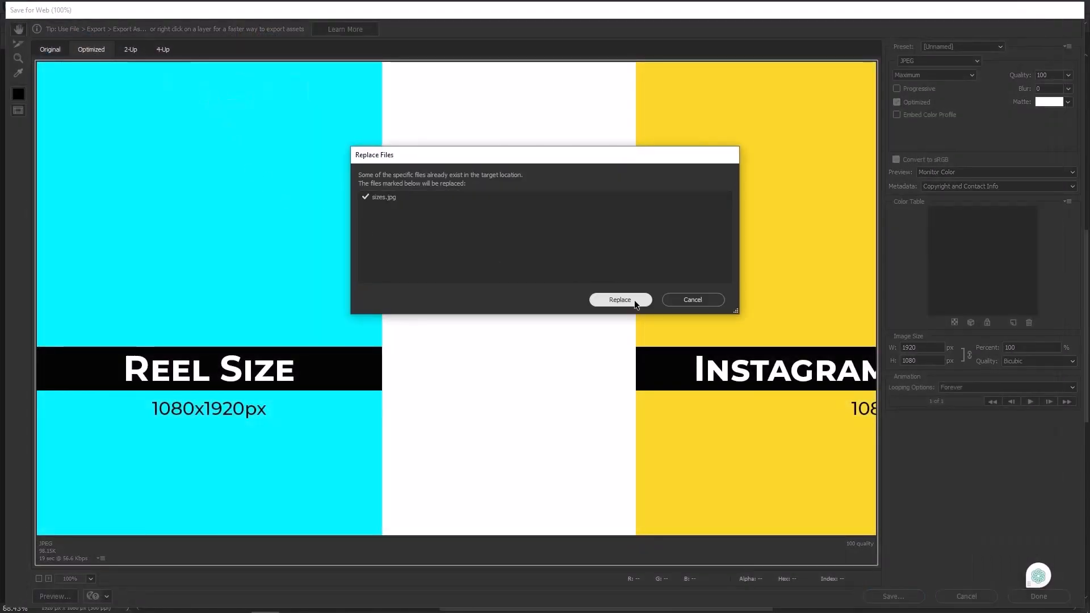
left_click(635, 299)
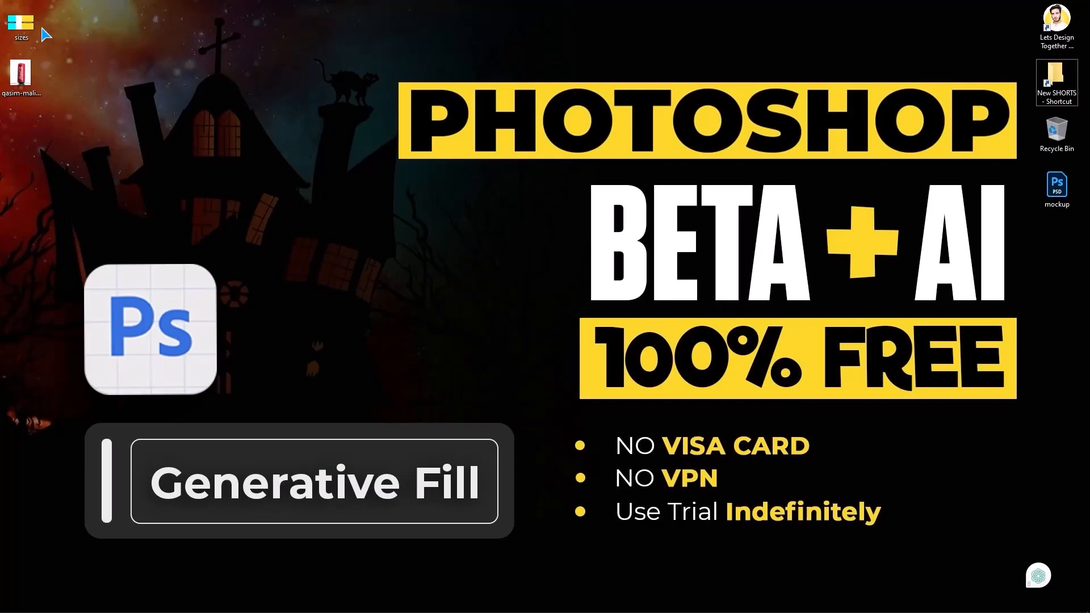
Step: Set the exported sizes image as the desktop background
right_click(22, 27)
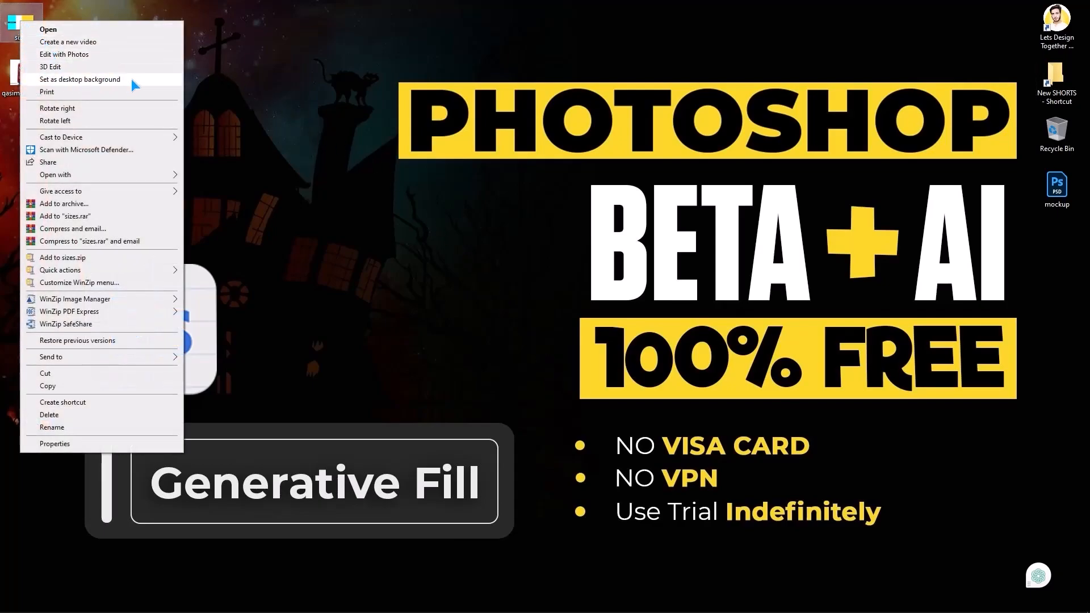
left_click(79, 79)
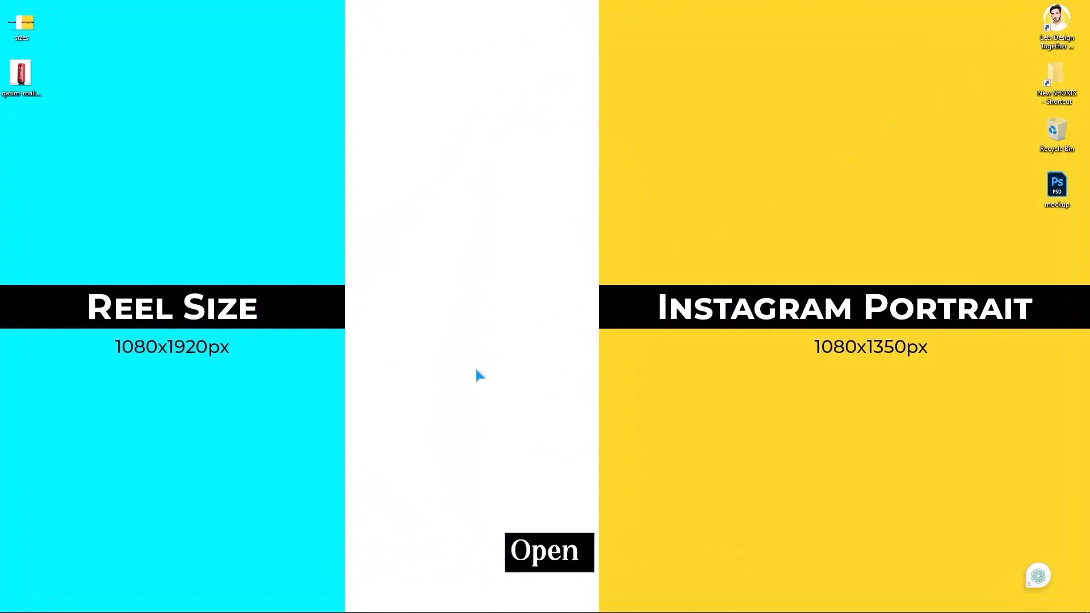
Step: Launch Photoshop Beta, restore its window from full screen, and resize it to cover exactly the cyan Reel Size area
mouse_move(318, 612)
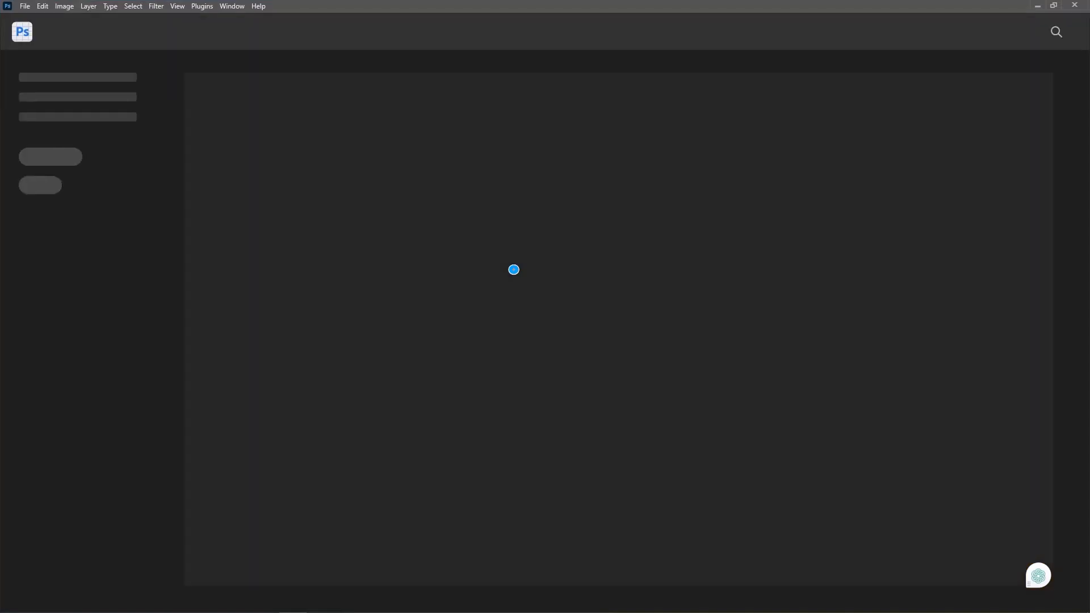
double_click(688, 9)
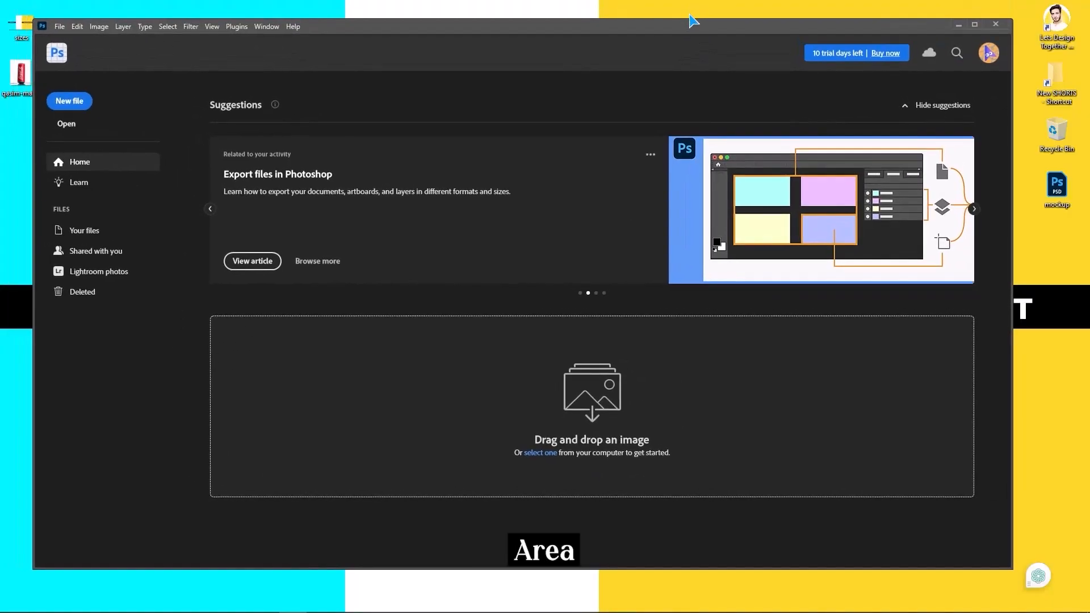
left_click_drag(1019, 169, 347, 611)
left_click_drag(162, 17, 128, 17)
left_click_drag(313, 132, 345, 131)
Step: Open Photoshop's Interface preferences
left_click(45, 8)
mouse_move(71, 492)
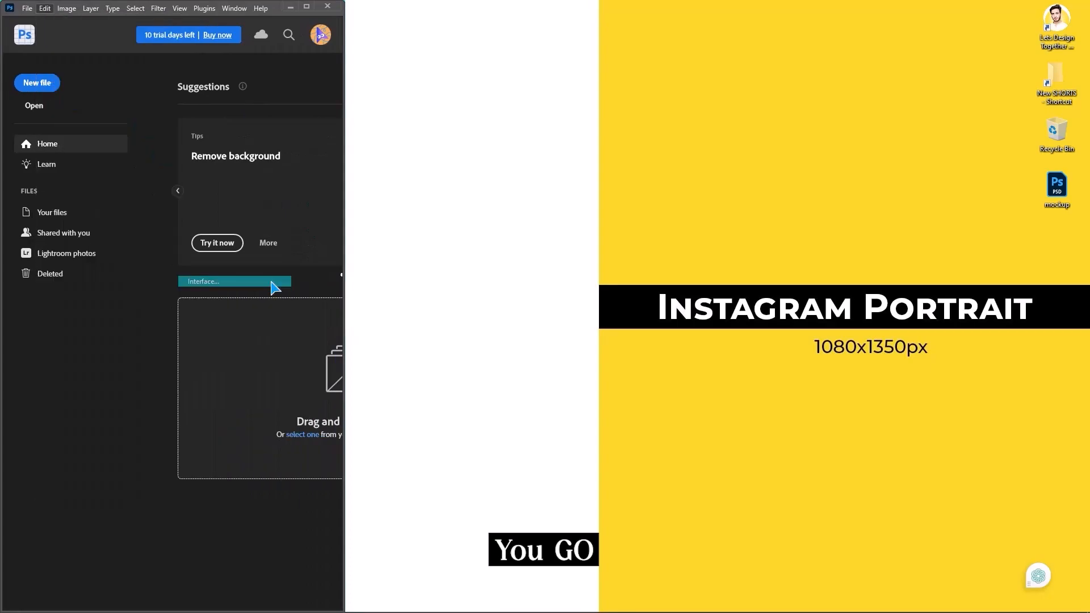
left_click(270, 281)
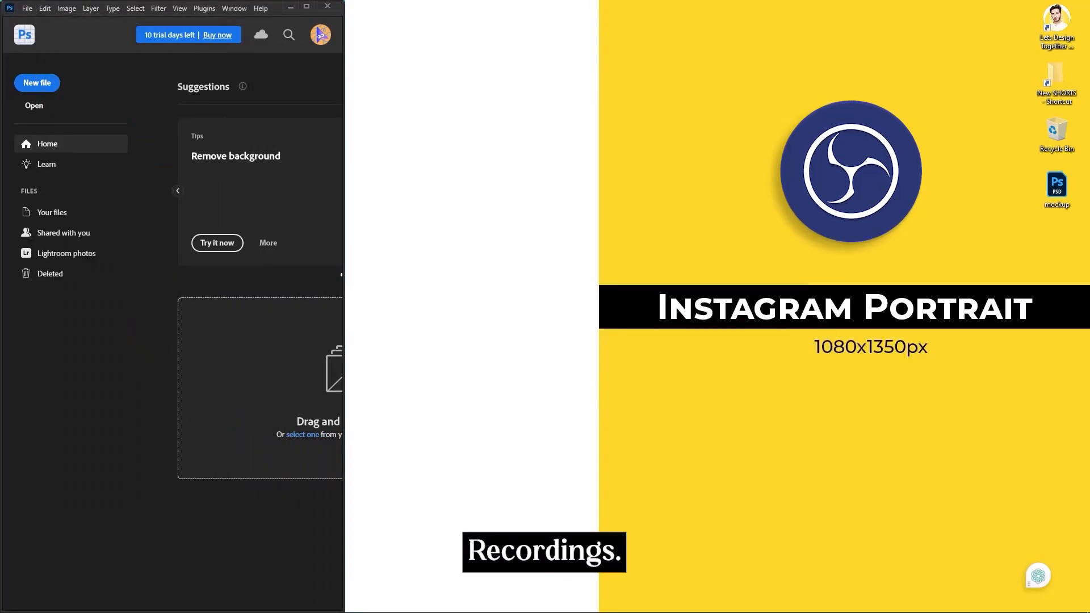
Step: Switch to OBS, start recording the display, and minimise its window
key("super")
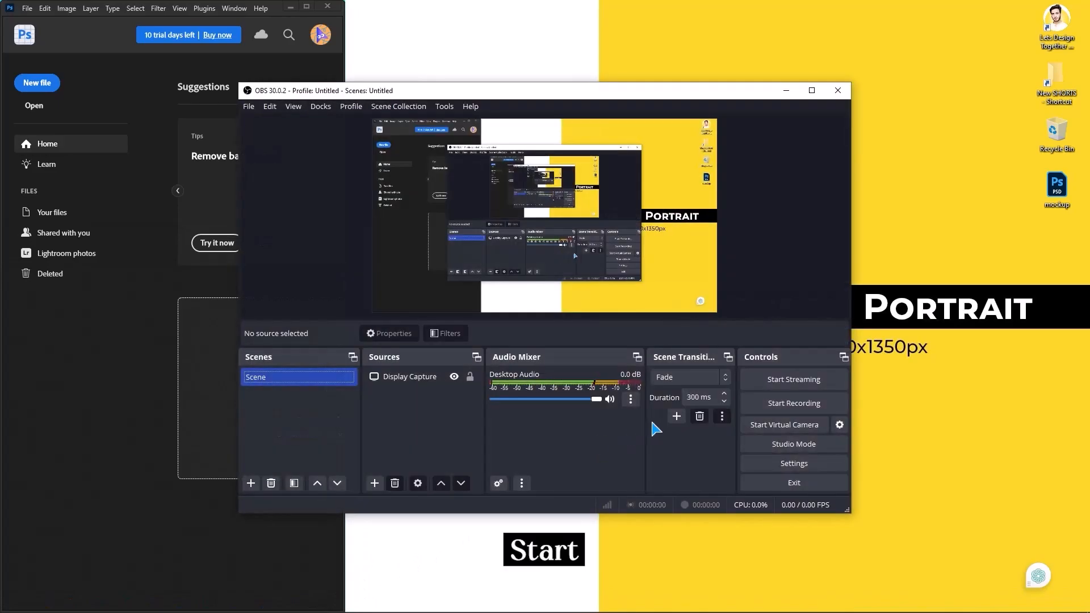
left_click(834, 404)
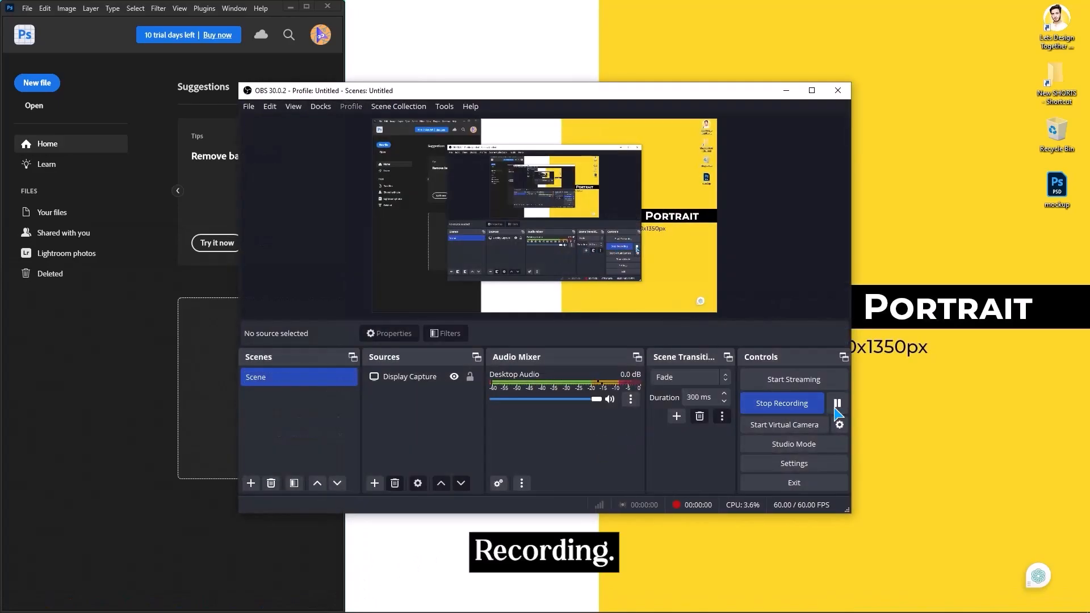
left_click(785, 92)
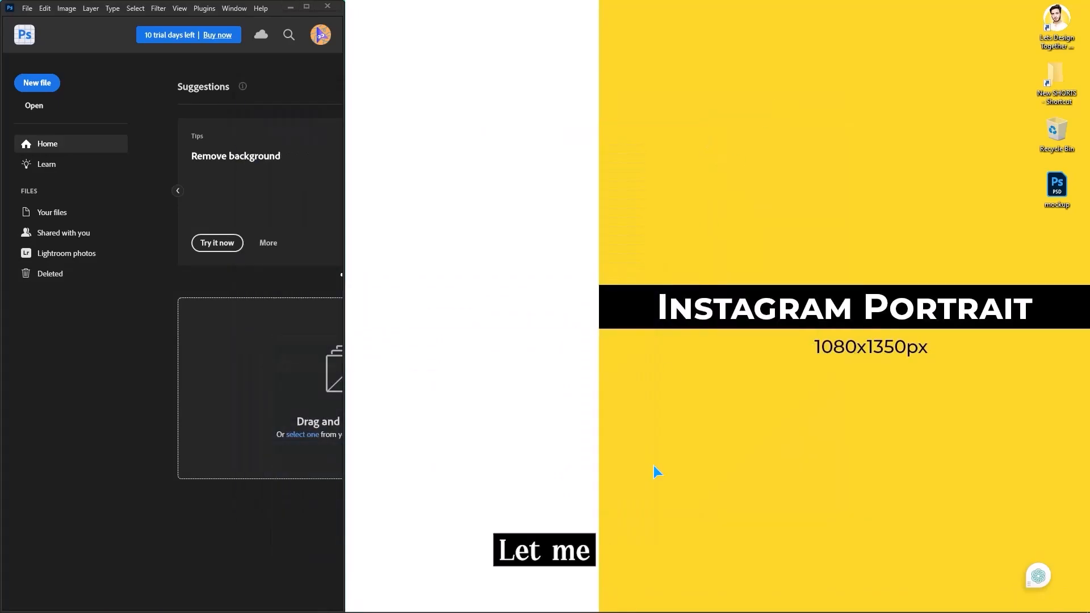
Step: Open the Coca-Cola can photo in Photoshop and dismiss the update notice
left_click(34, 105)
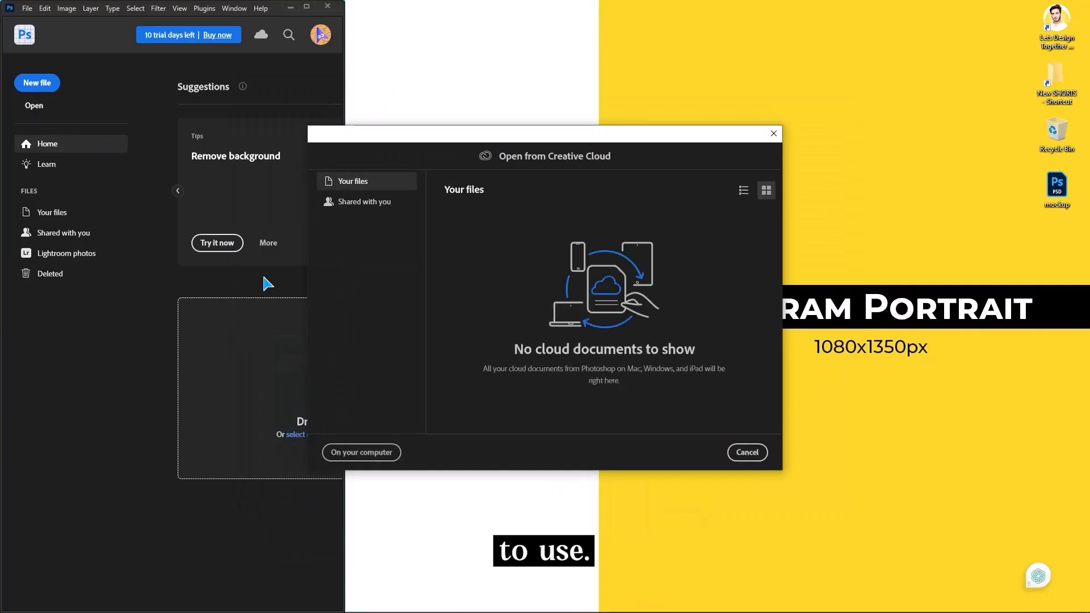
key("Escape")
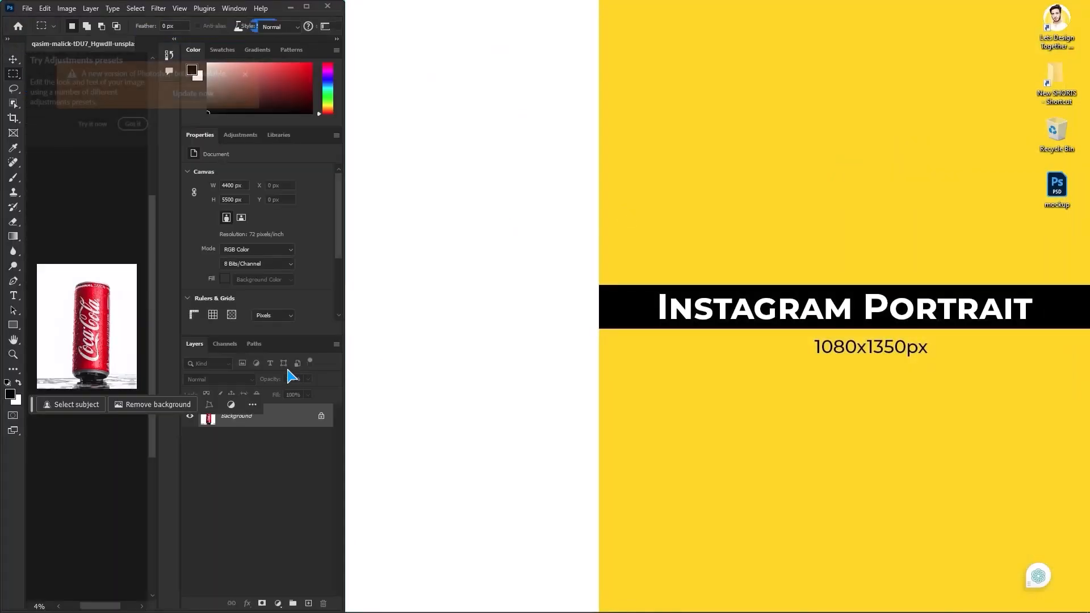
left_click(244, 74)
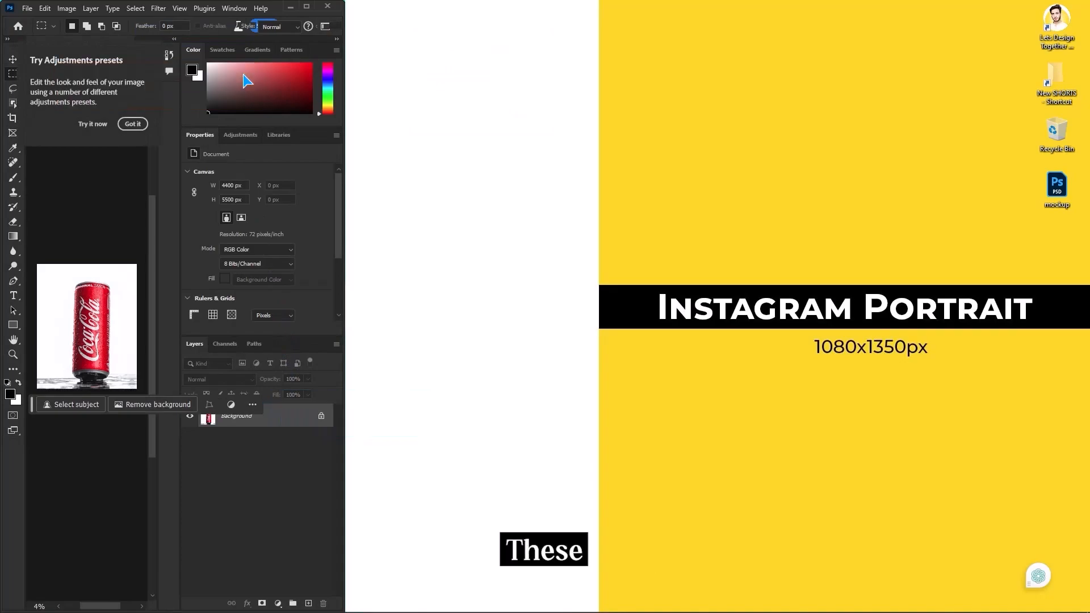
Step: Close the Color panel group, then float Properties and Layers as one panel group outside the Photoshop window
left_click(337, 50)
left_click(376, 263)
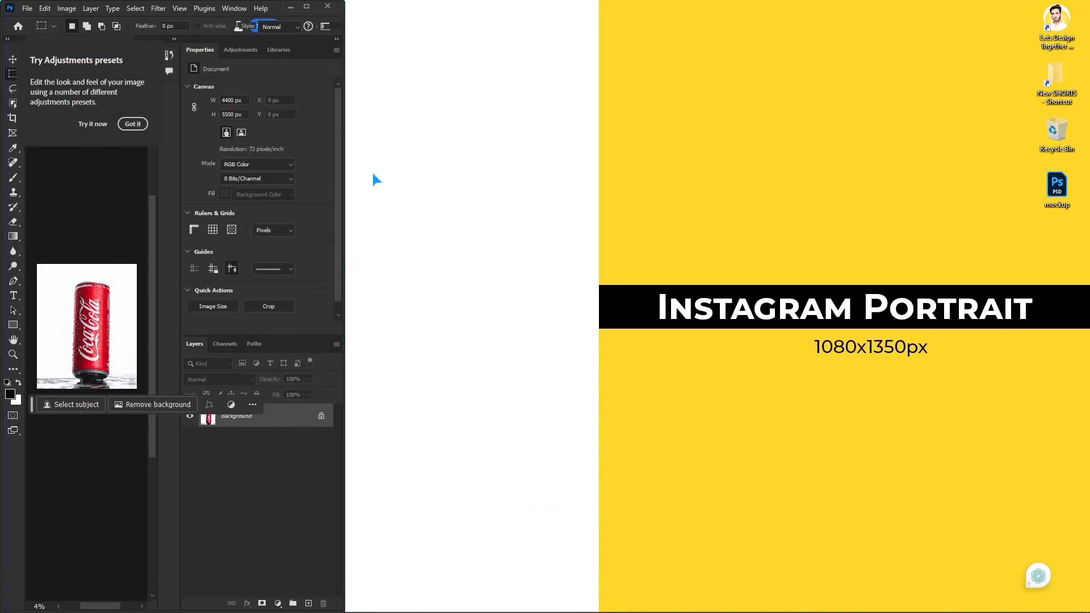
left_click_drag(204, 50, 421, 141)
left_click_drag(196, 343, 442, 142)
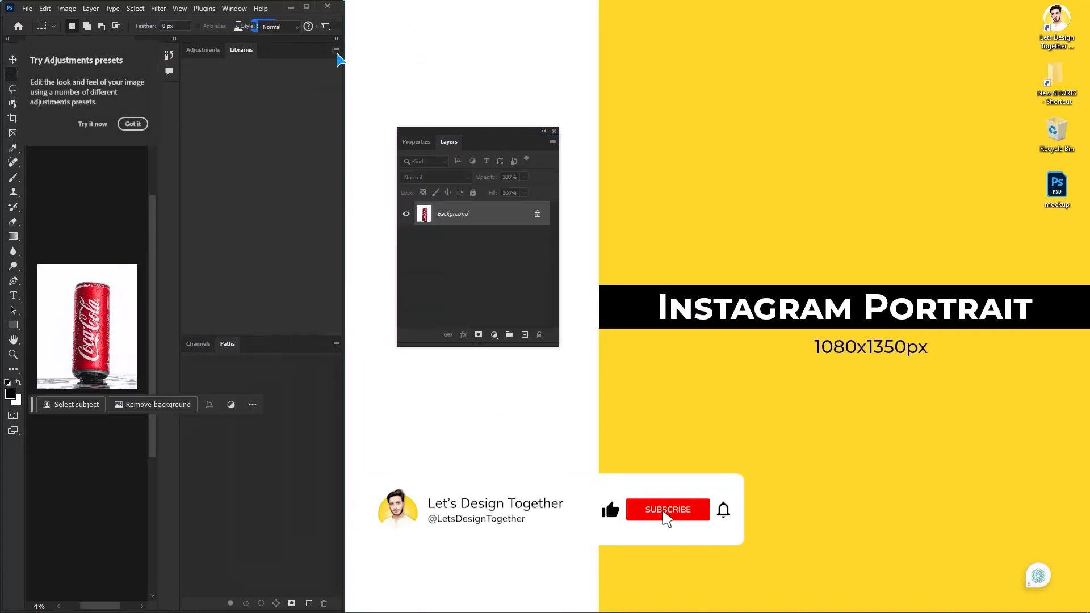
Step: Close the Adjustments and Channels panel groups and clear the remaining docked panel strip from the workspace
left_click(337, 50)
left_click(378, 159)
left_click(336, 52)
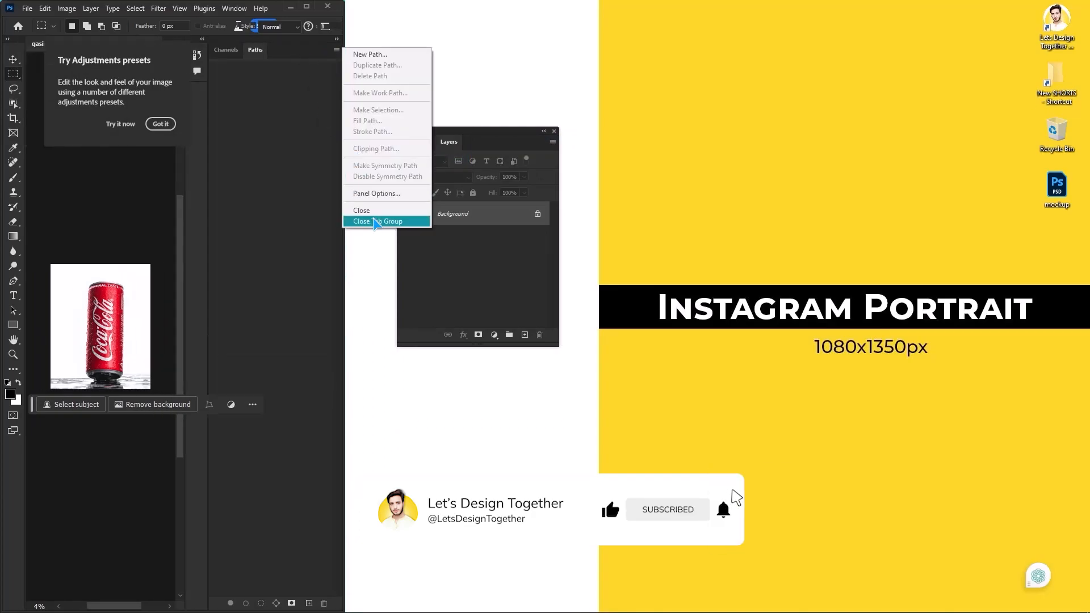
left_click(376, 219)
left_click_drag(338, 37, 453, 37)
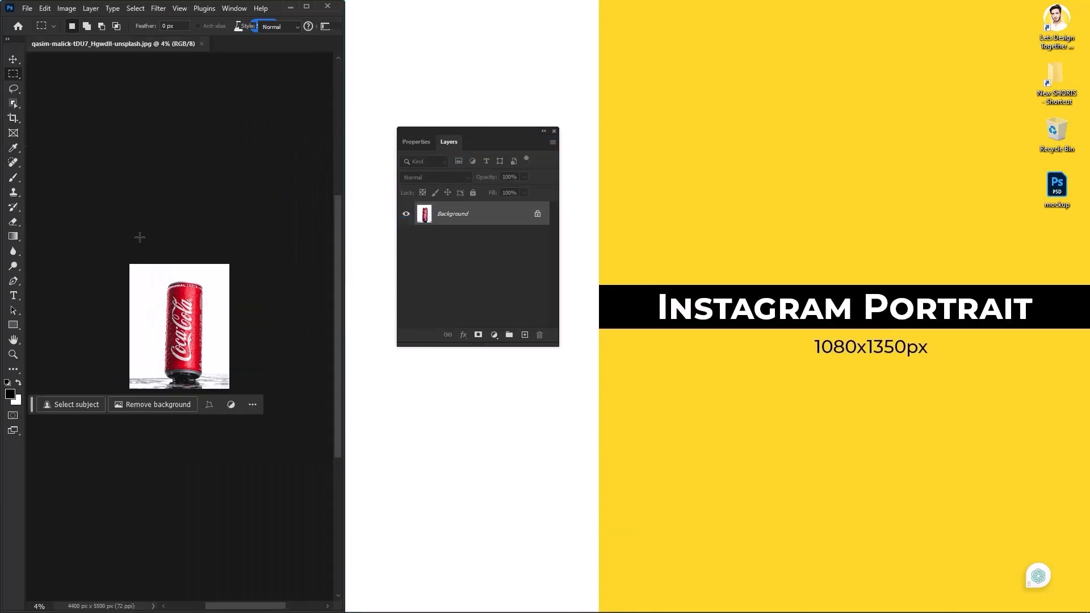
Step: Undock the tools panel and float it over the can photo
key("ctrl+0")
left_click_drag(12, 44, 35, 73)
key("ctrl+0")
Step: Crop the can photo to 3570 × 5500 px by trimming its left side, and move the floating tools panel aside
key("c")
left_click_drag(39, 332, 40, 332)
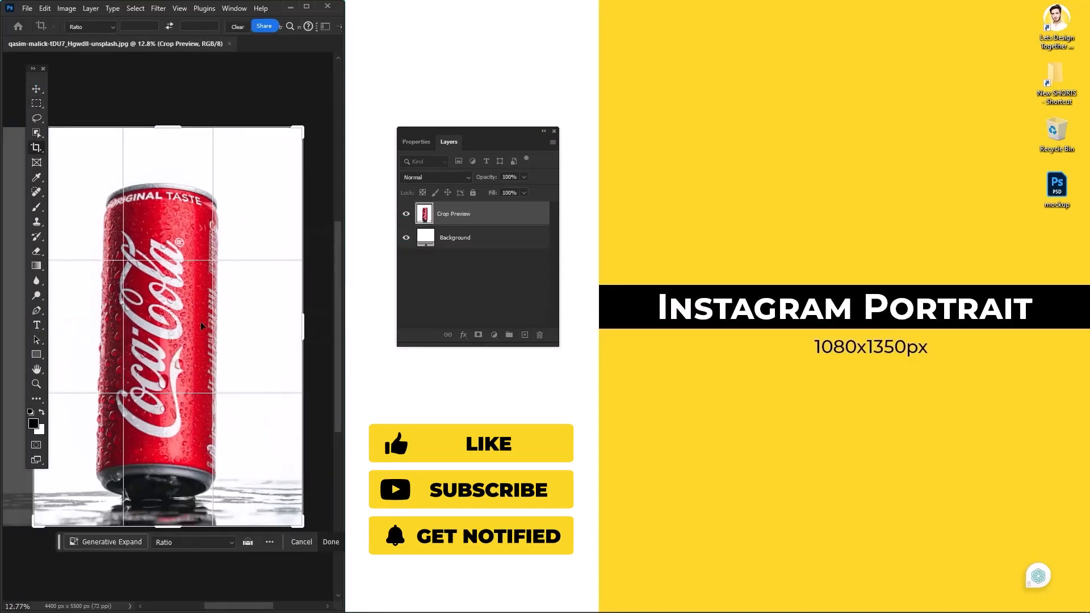
key("Return")
left_click_drag(37, 69, 25, 89)
Step: Change the layer thumbnail size and resize the floating Properties and Layers panel group
right_click(455, 255)
left_click(486, 292)
left_click_drag(477, 345, 477, 276)
left_click(409, 141)
left_click(464, 146)
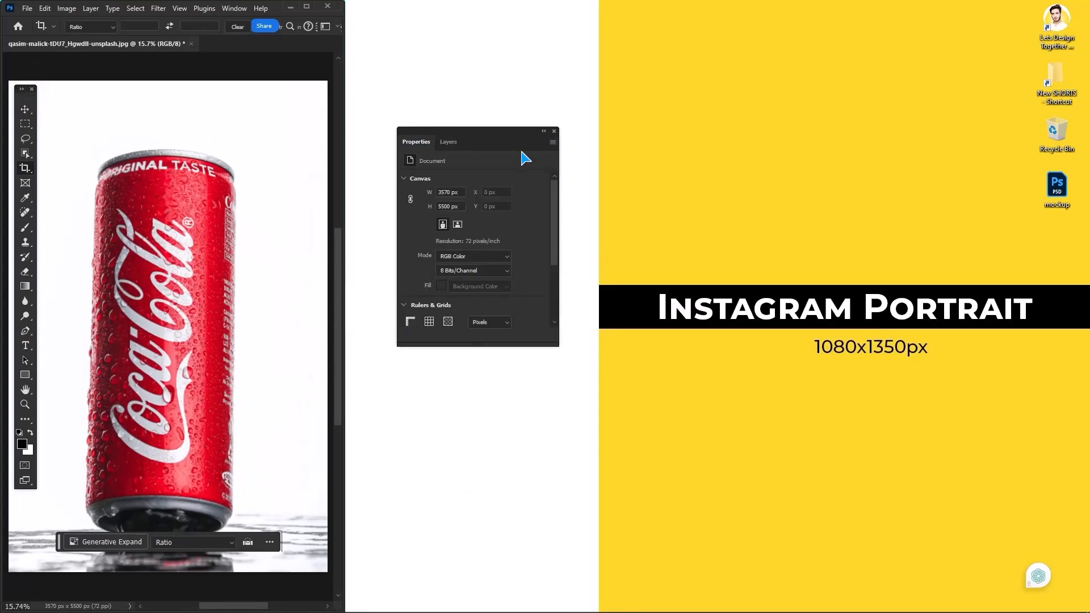
left_click(449, 142)
left_click_drag(557, 180, 529, 180)
Step: Move the Properties and Layers group inside the Photoshop window and collapse it to icons above the can
left_click_drag(488, 133, 216, 67)
left_click(263, 192)
left_click(315, 58)
left_click(313, 56)
Step: Enlarge the brush to about 343 px, paint trial black strokes over the can, and undo the painting
key("v")
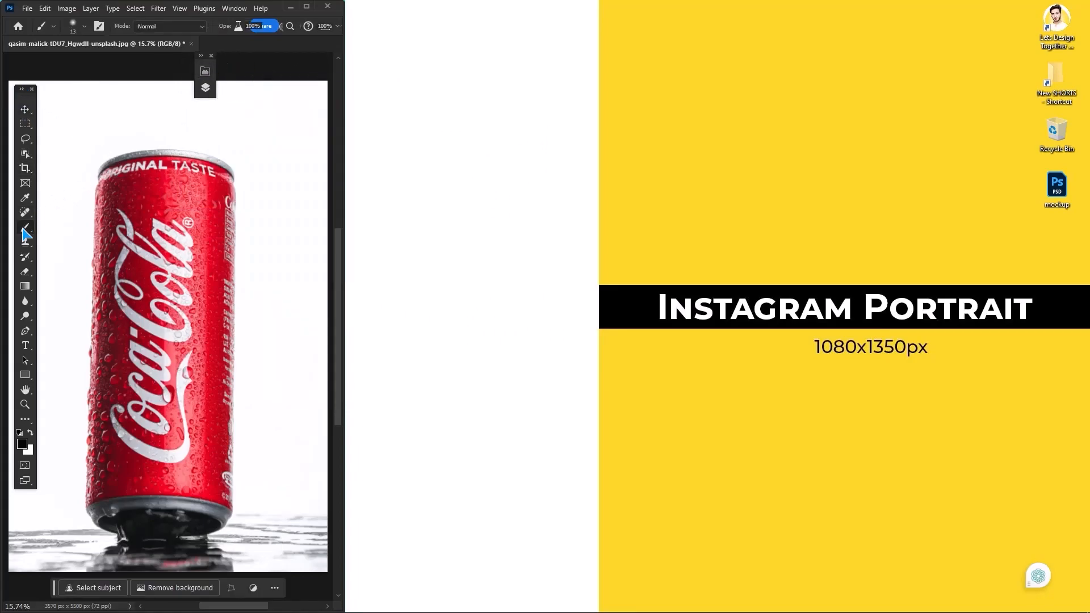
right_click(153, 274, "alt")
left_click(152, 284)
mouse_move(153, 253)
left_mouse_down()
mouse_move(189, 270)
mouse_move(119, 366)
mouse_move(196, 226)
left_mouse_up()
key("ctrl+z")
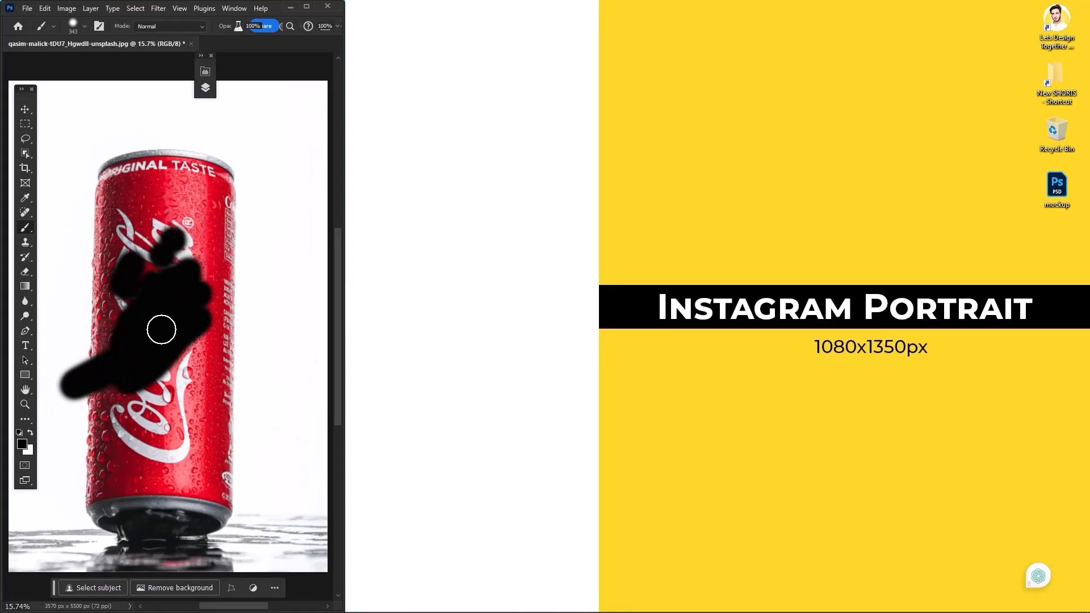
Step: Undo the black brush strokes over the can and expand the collapsed Properties and Layers group
key("ctrl+z")
key("ctrl+z")
left_click(201, 55)
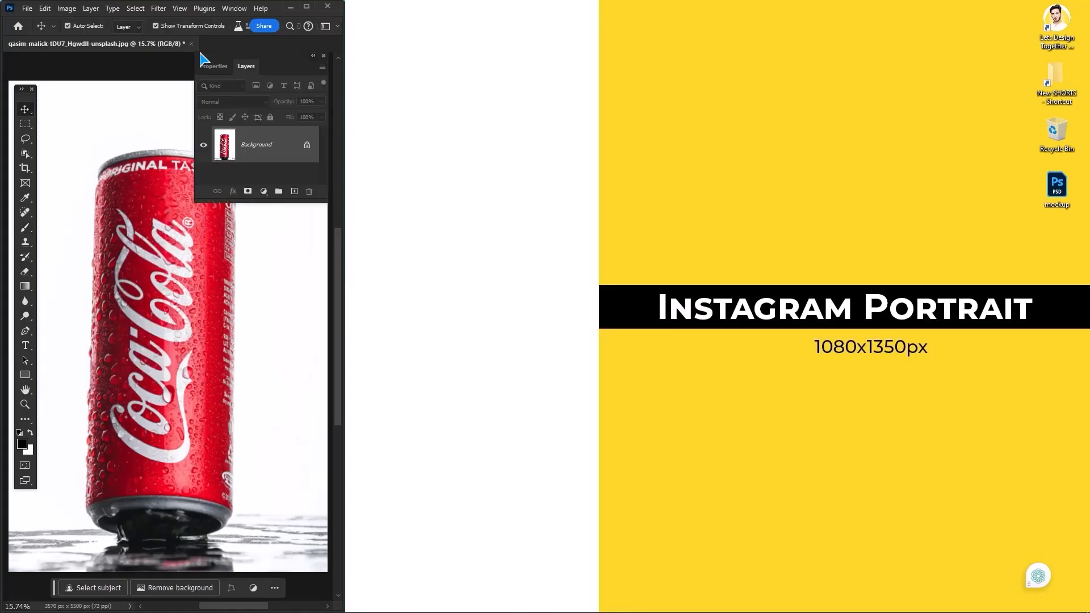
Step: Add a Black & White adjustment layer and darken the red tones so the can turns black
left_click(263, 191)
left_click(339, 314)
left_click_drag(253, 144, 237, 149)
Step: Move the Properties and Layers group out of the Photoshop window onto the white desktop area and display the layers
left_click_drag(272, 65, 524, 83)
left_click(499, 85)
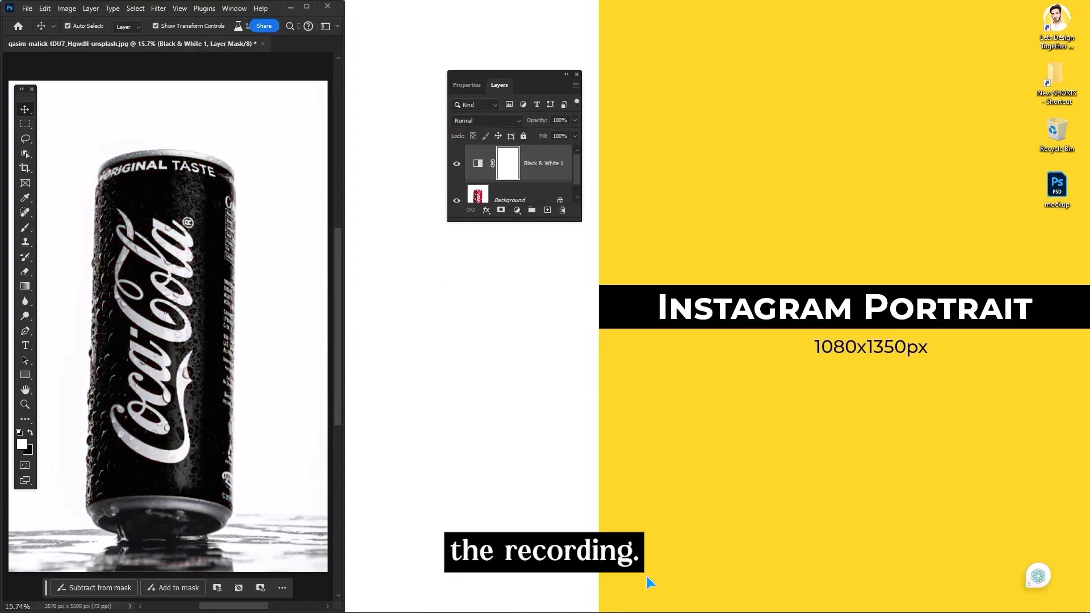
left_click(473, 601)
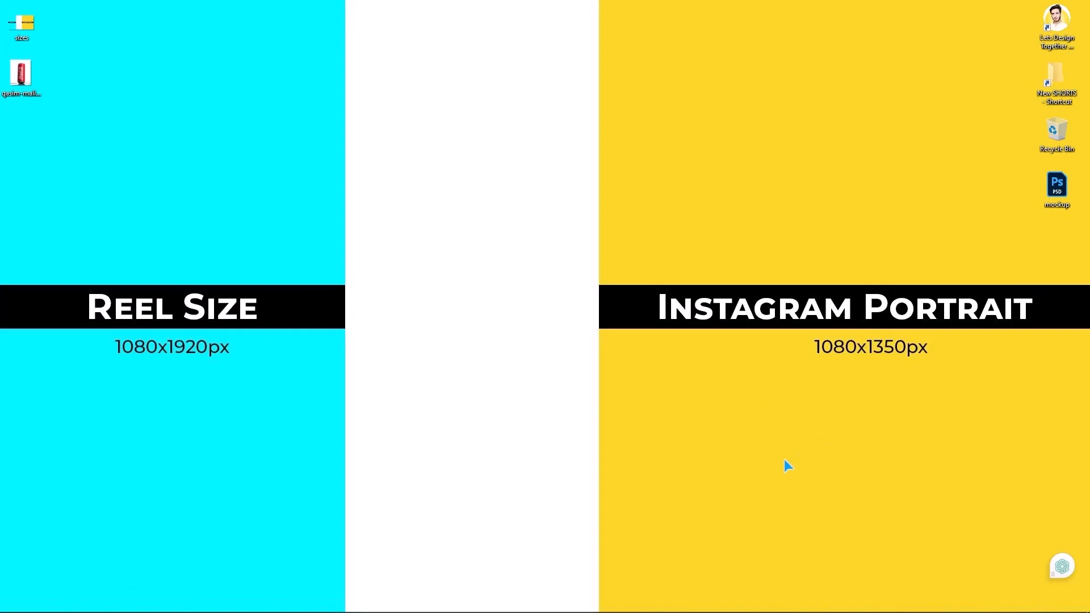
mouse_move(377, 612)
left_click(460, 602)
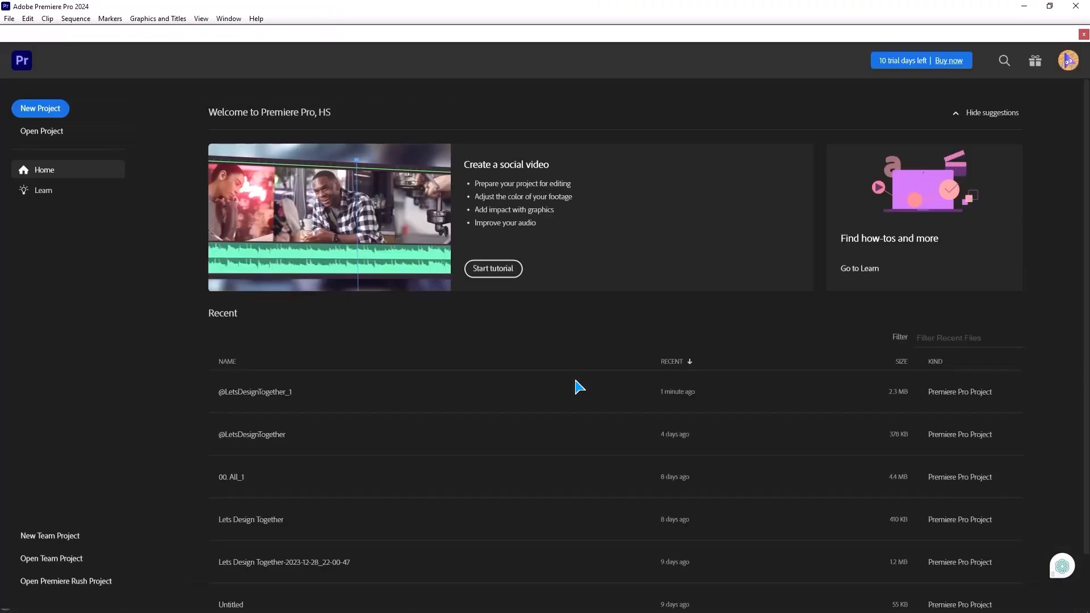
left_click(540, 399)
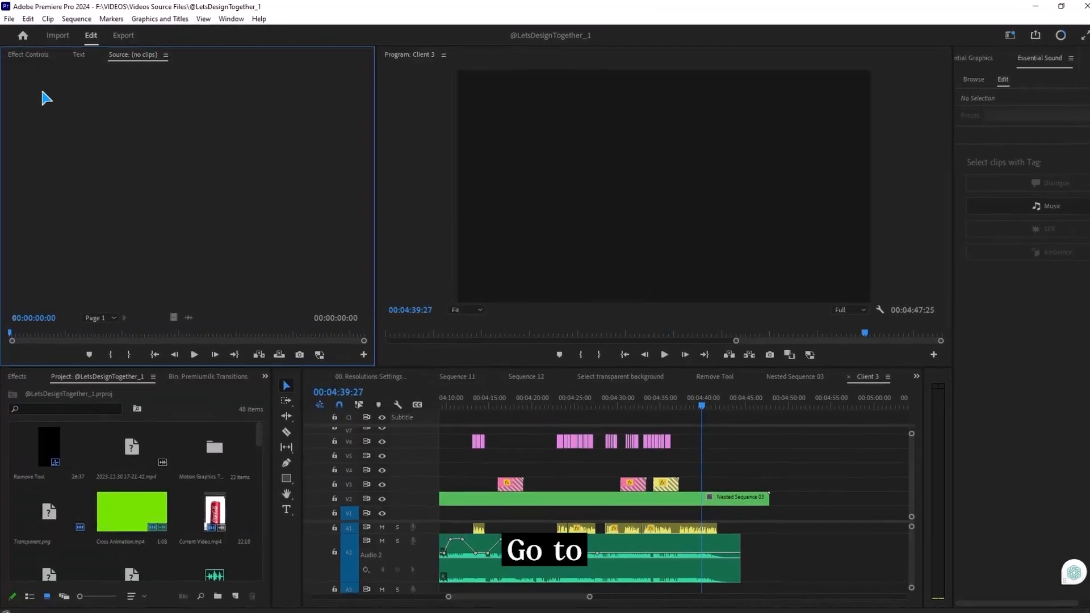
Step: Start a new sequence, dismissing the missing-fonts warning, and set its timebase to 60.00 frames/second
left_click(9, 19)
left_click(27, 31)
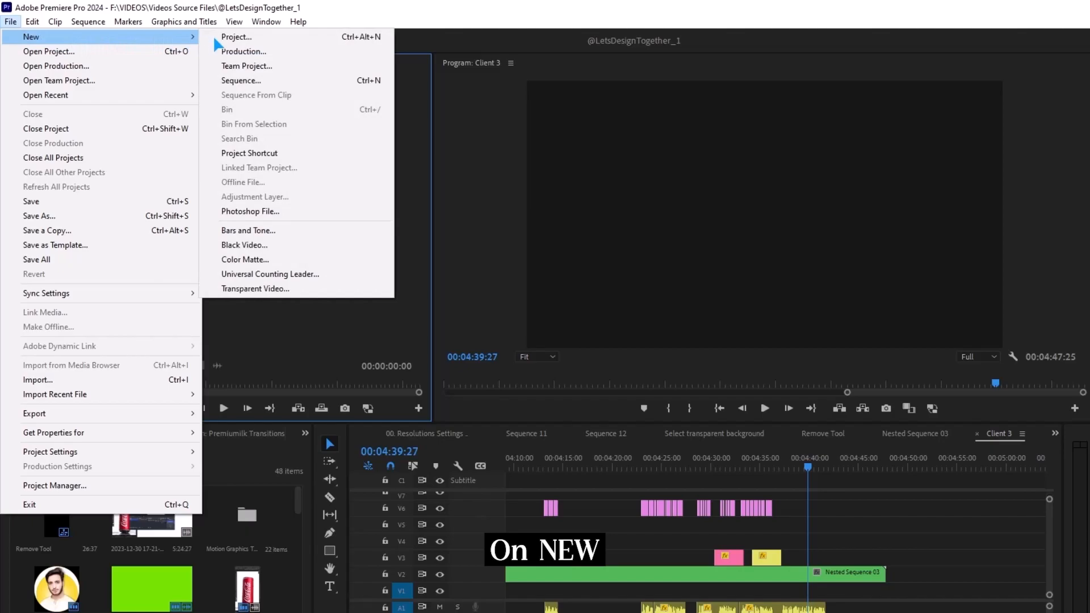
left_click(334, 80)
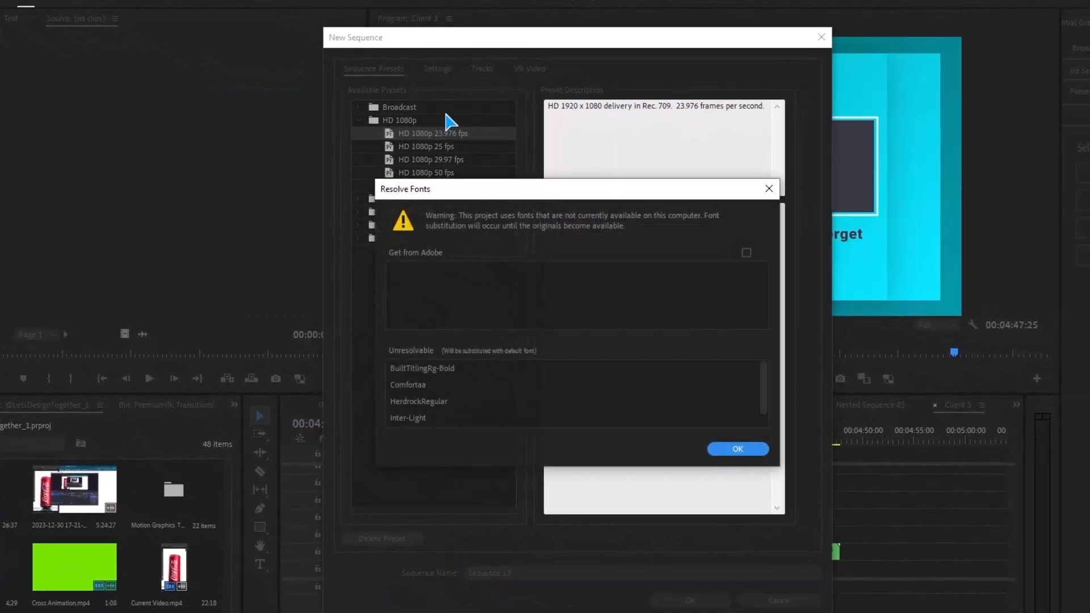
left_click(768, 189)
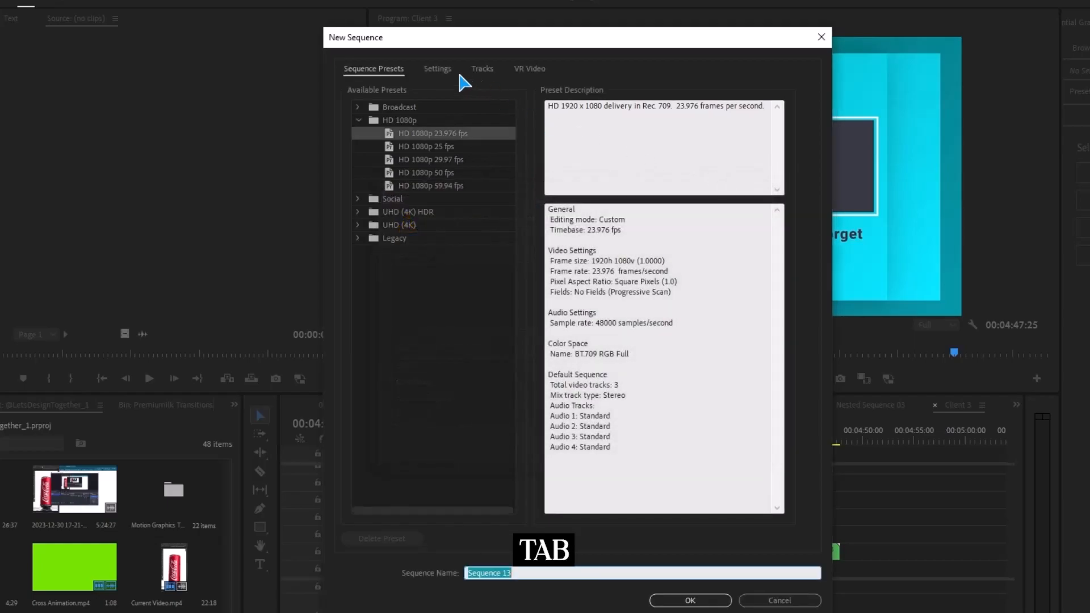
left_click(438, 69)
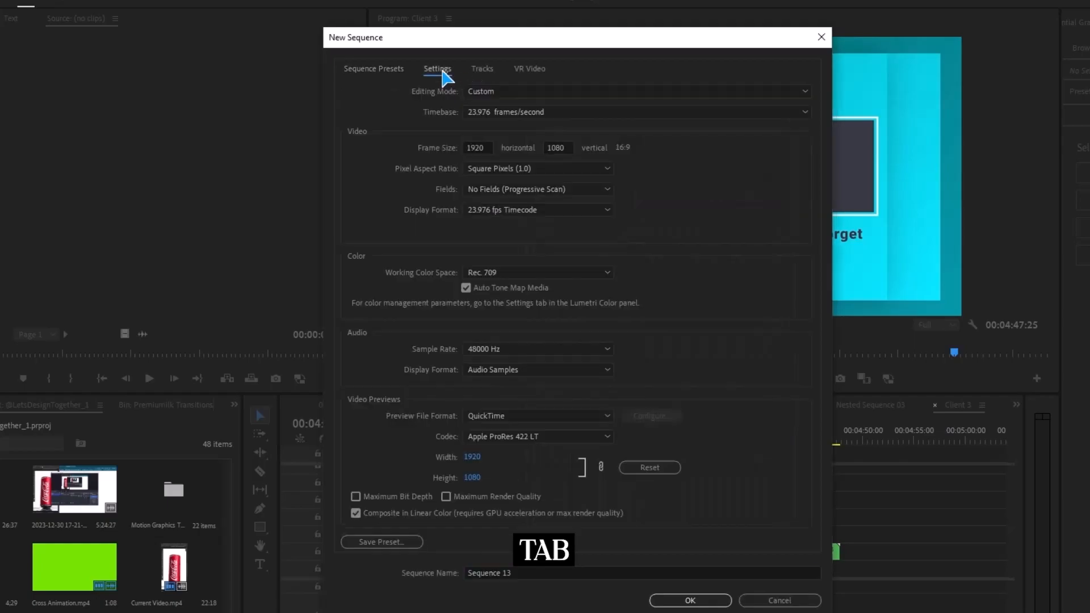
left_click(540, 113)
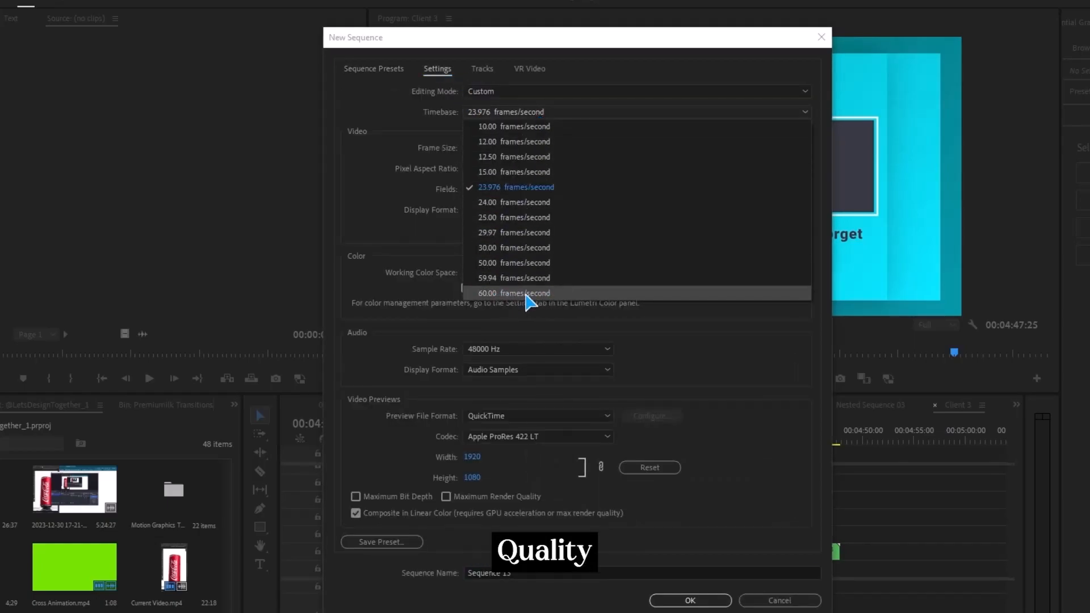
left_click(551, 295)
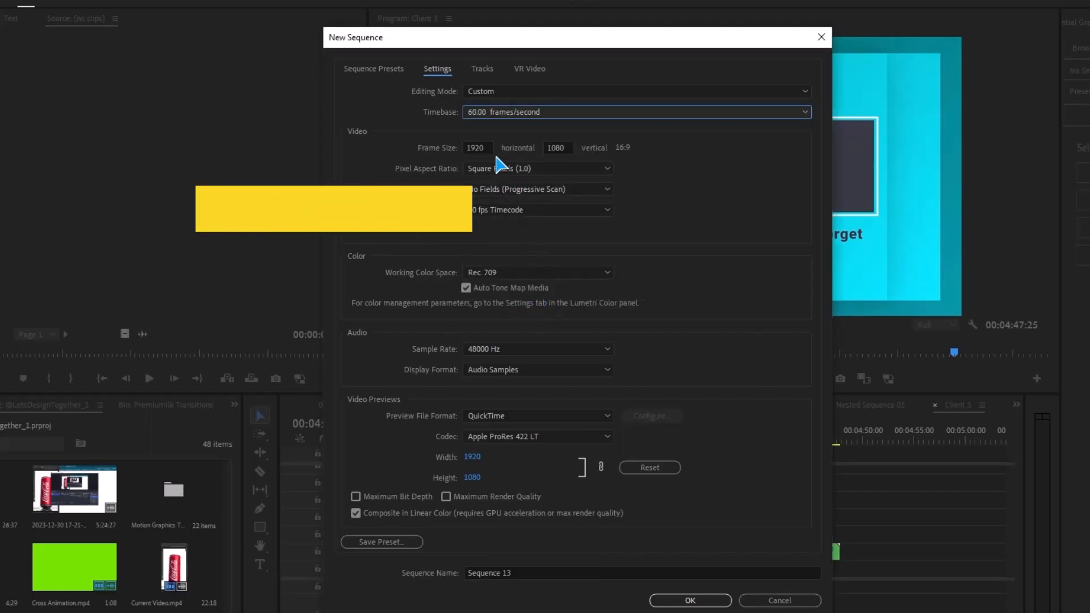
Step: Set the frame size to 1080 horizontal by 1920 vertical and create the sequence
left_click(476, 147)
type("108")
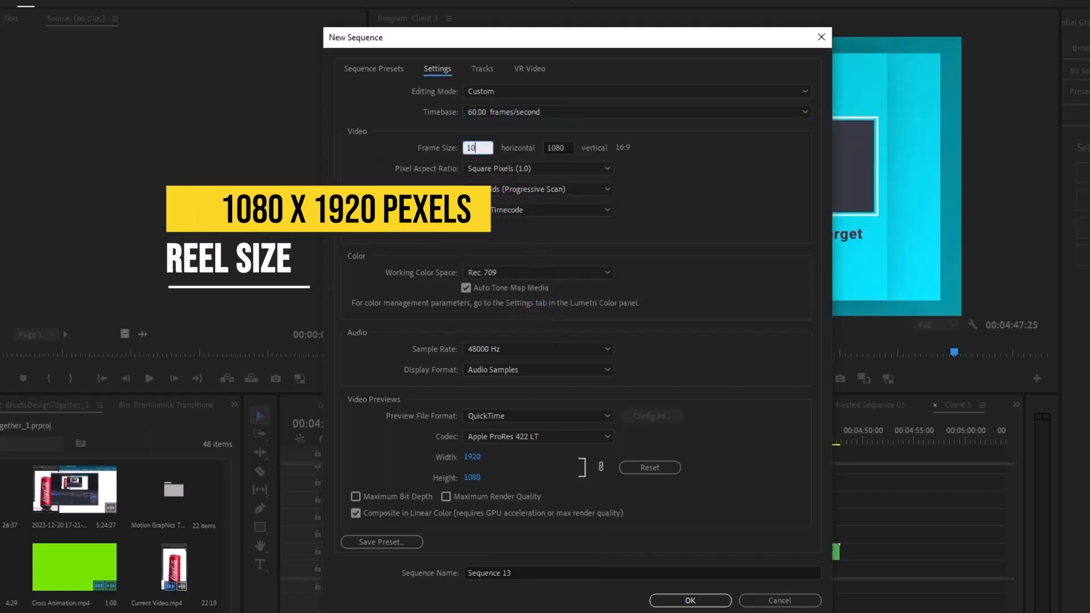
type("1920")
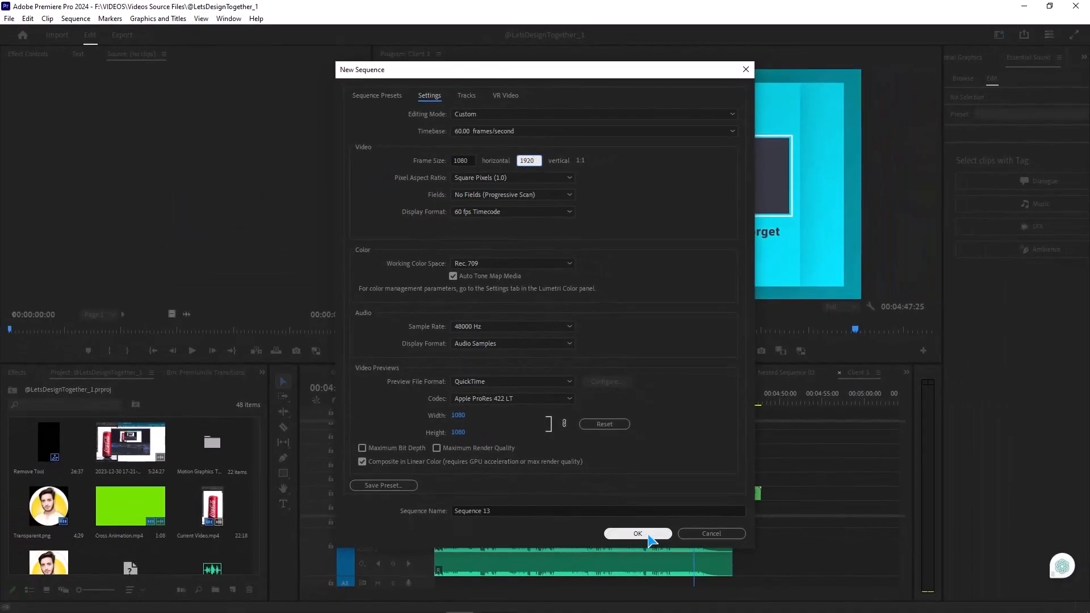
left_click(637, 533)
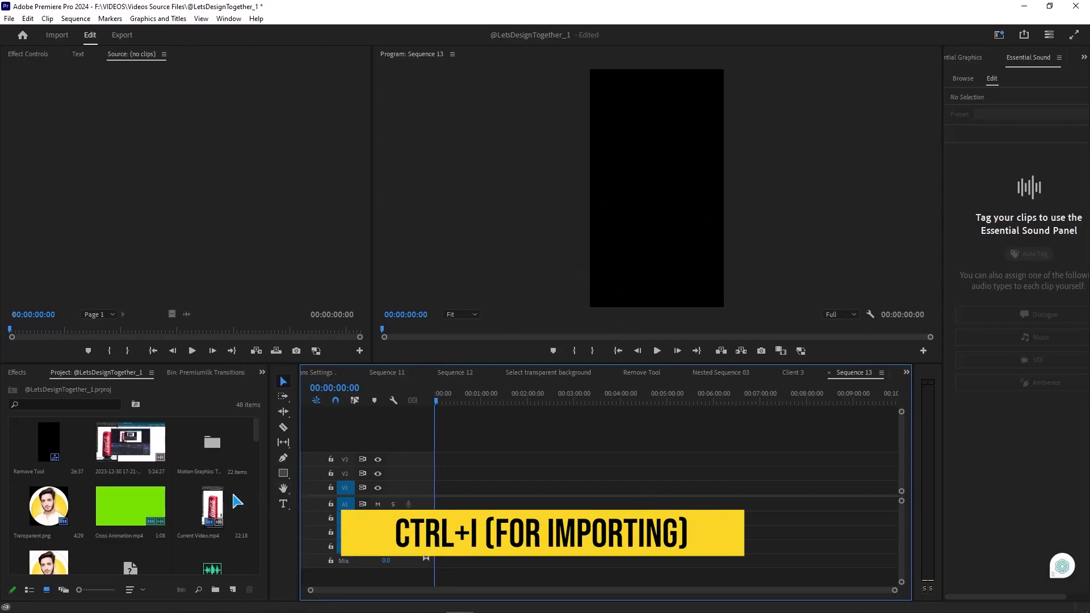
key("ctrl+i")
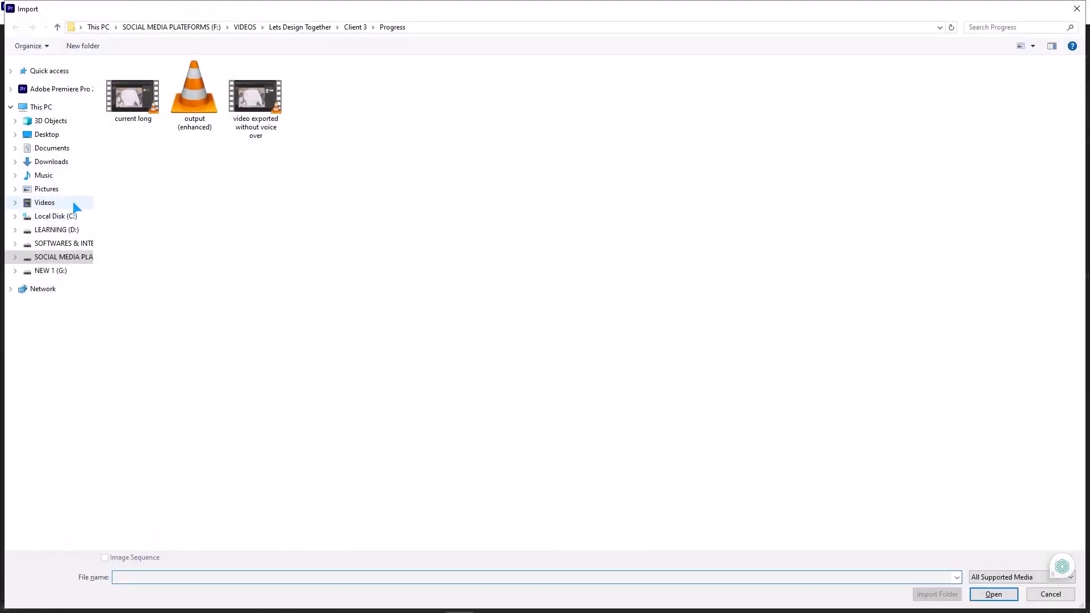
left_click(73, 206)
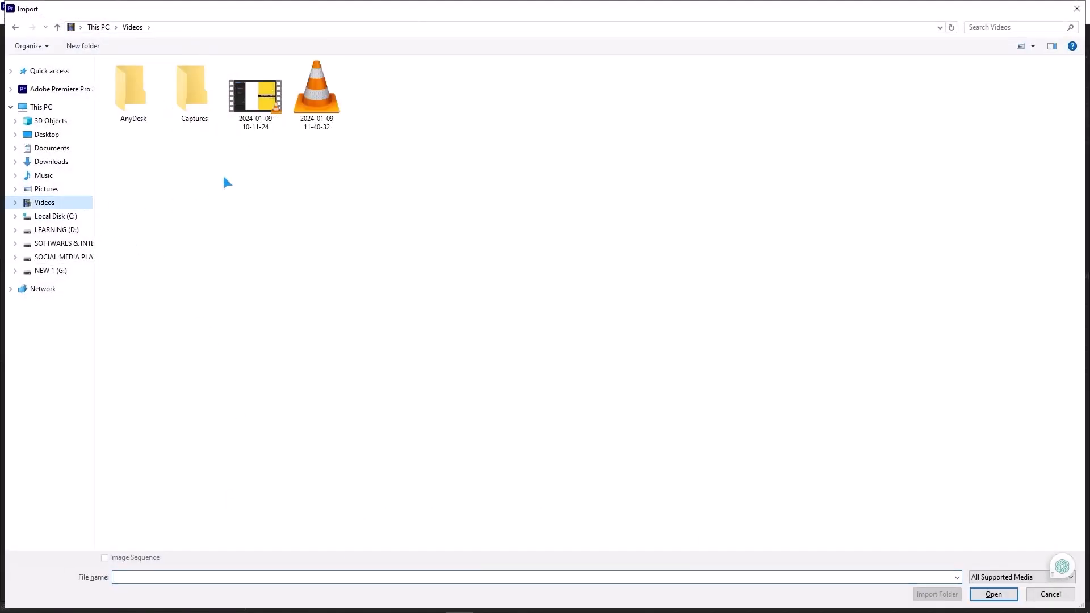
double_click(264, 109)
double_click(49, 539)
Step: Place the recording at the start of track V1 with the existing sequence settings and delete its audio
left_click_drag(48, 539, 420, 492)
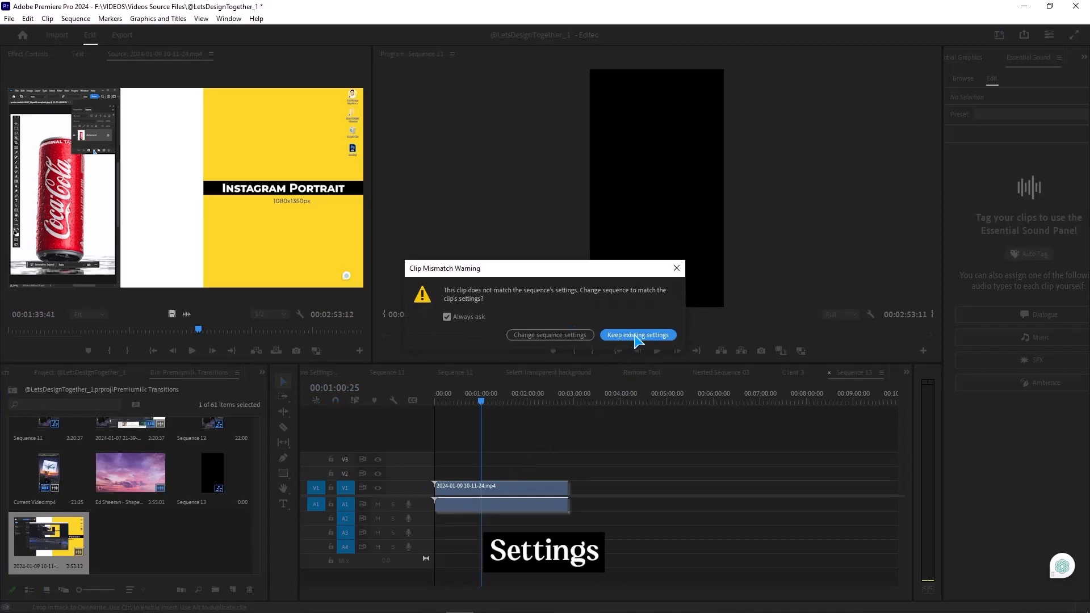
left_click(637, 335)
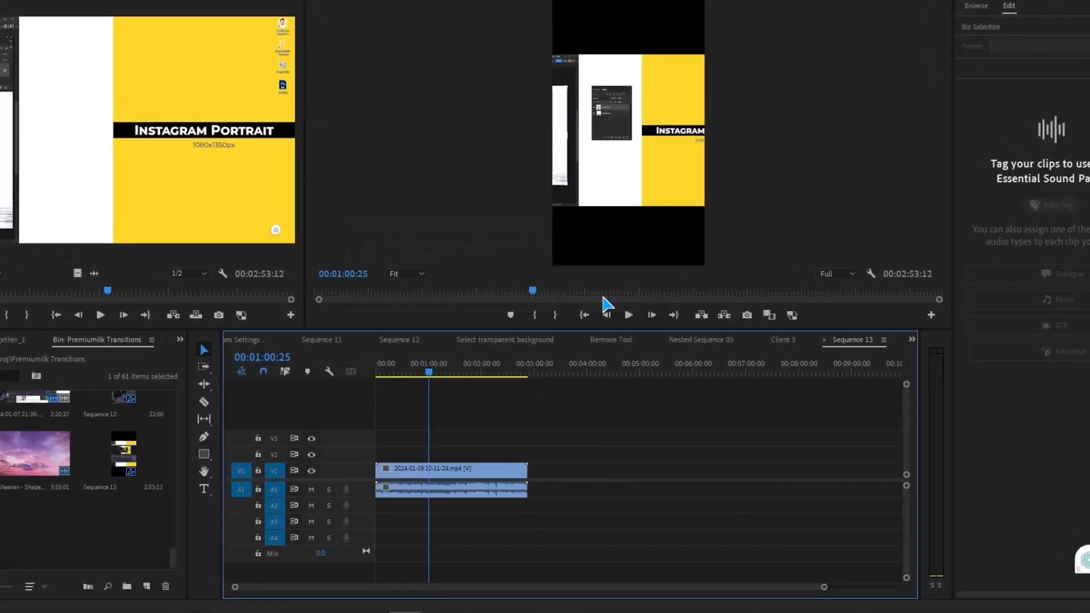
left_click(493, 495)
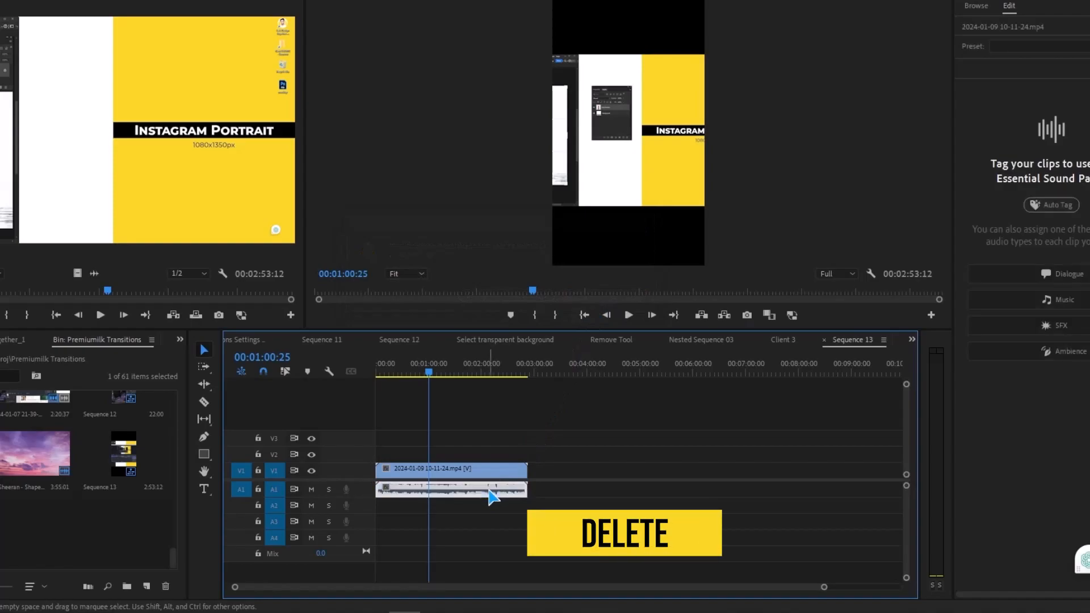
key("Delete")
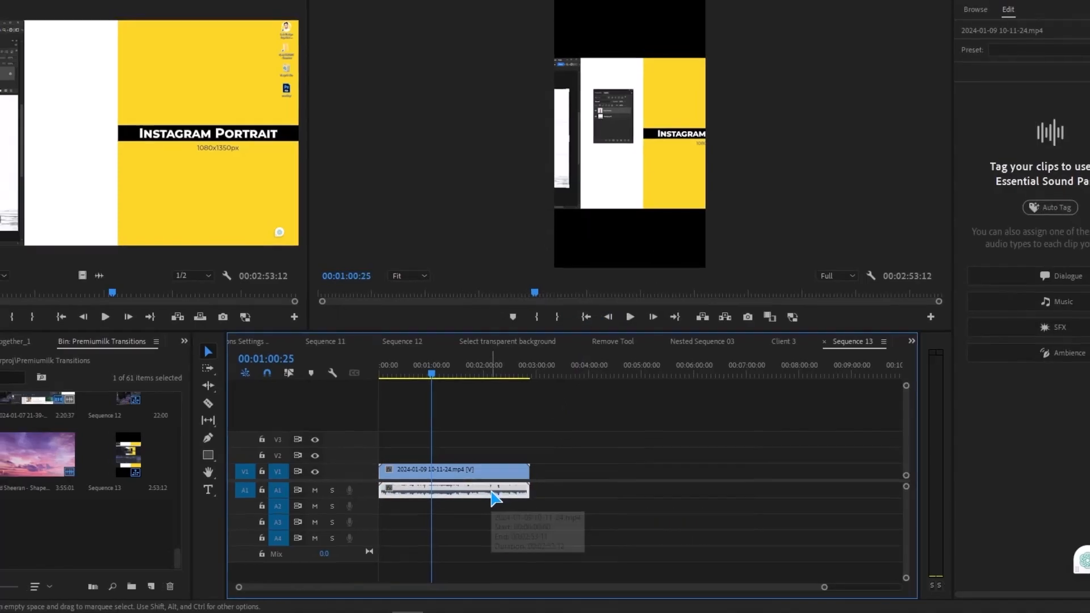
Step: Set the clip's scale to 178 and its horizontal position to 1706 so the reel area fills the frame
left_click(517, 492)
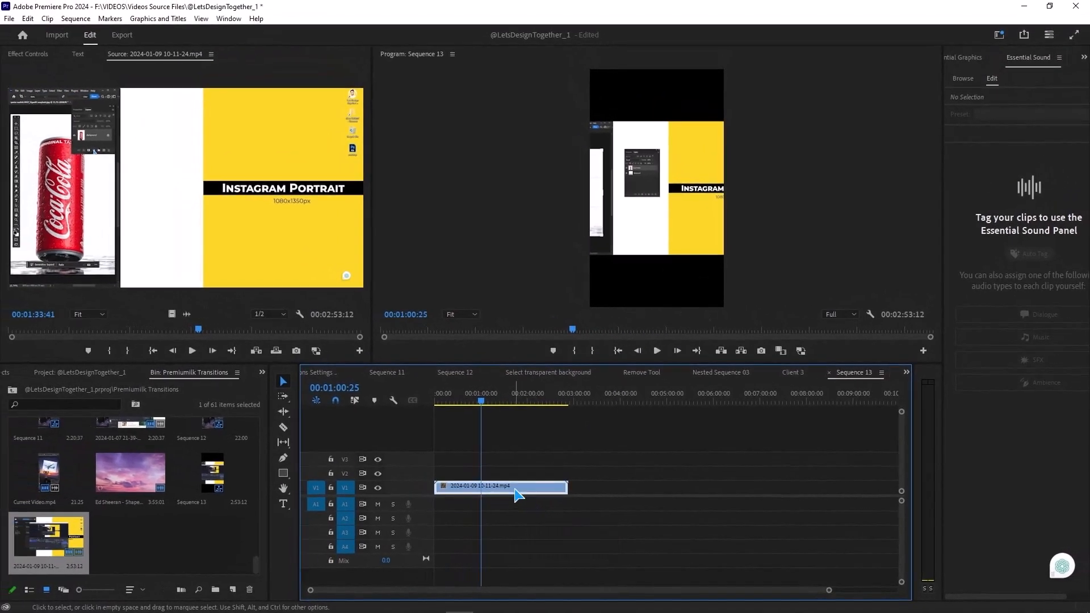
left_click(40, 55)
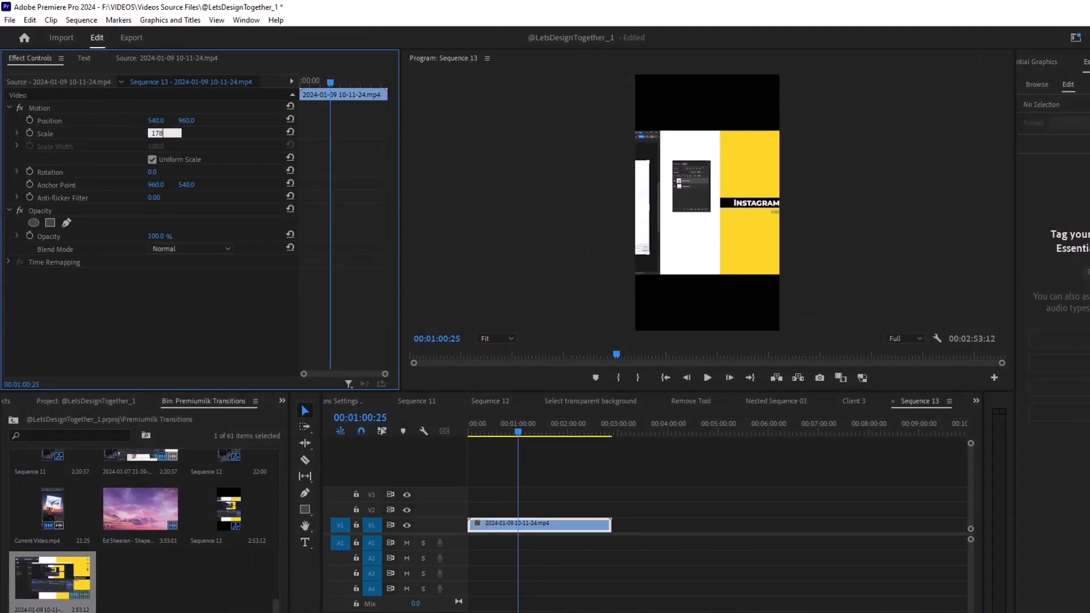
key("Return")
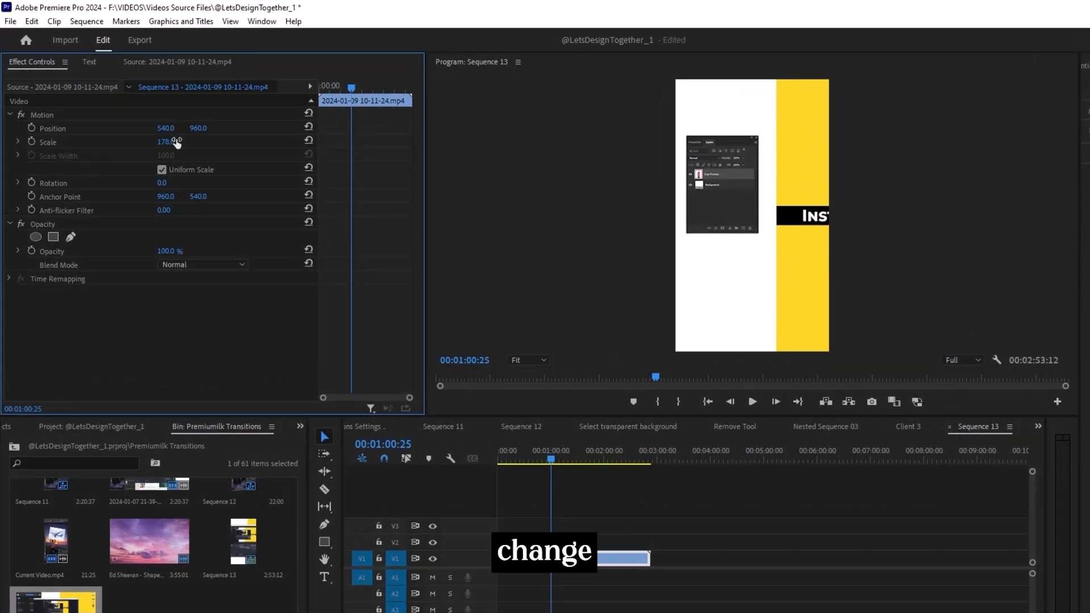
left_click_drag(163, 134, 255, 133)
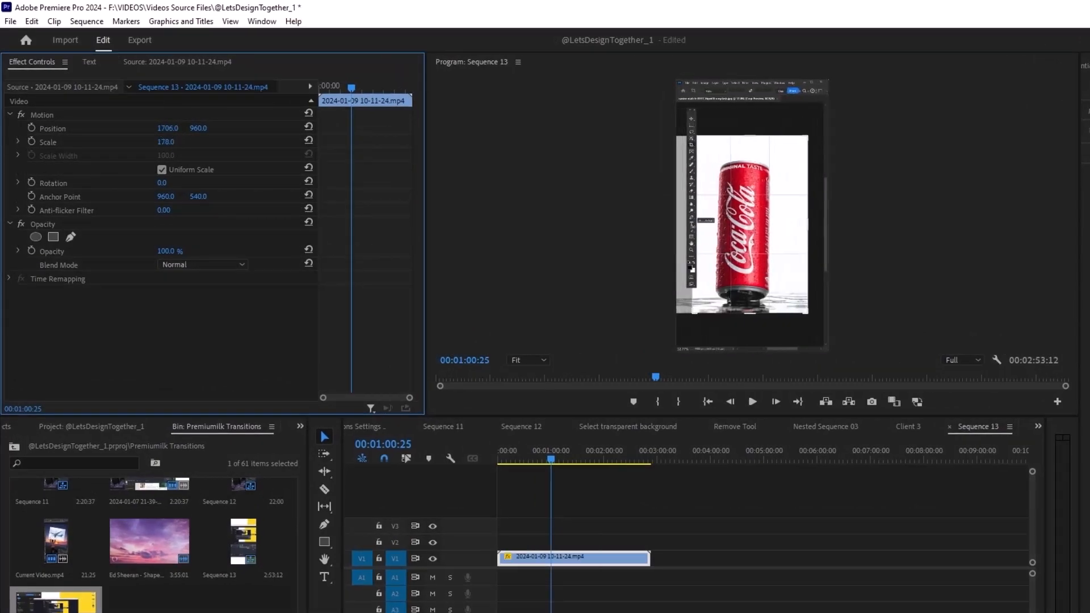
Step: Enlarge the Program monitor and split the recording with the Razor tool at 00:01:54:17
left_click(534, 531)
left_click_drag(551, 459, 536, 470)
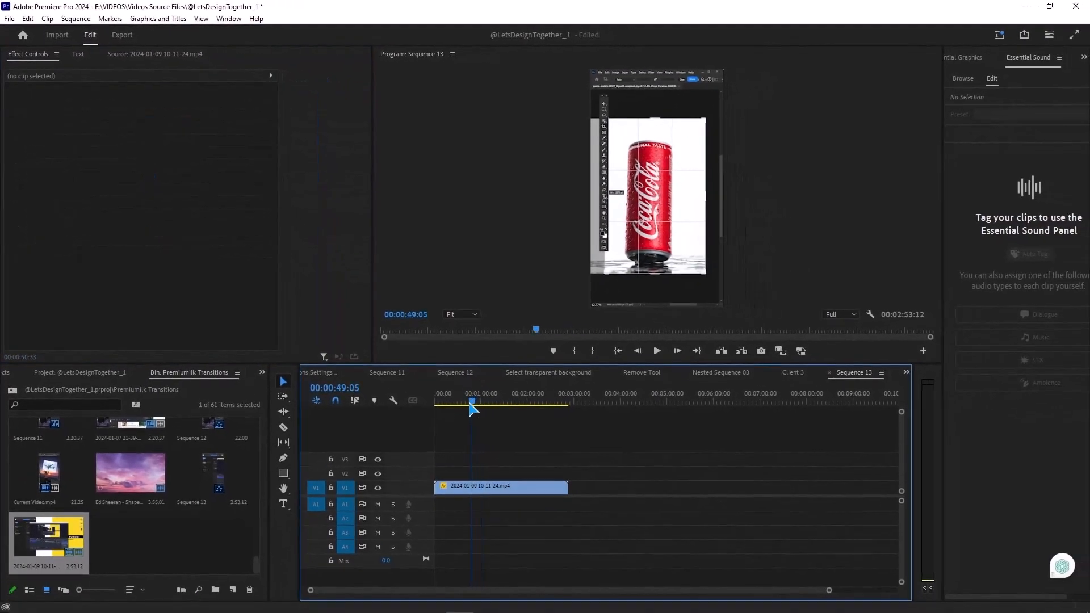
left_click_drag(471, 417, 477, 418)
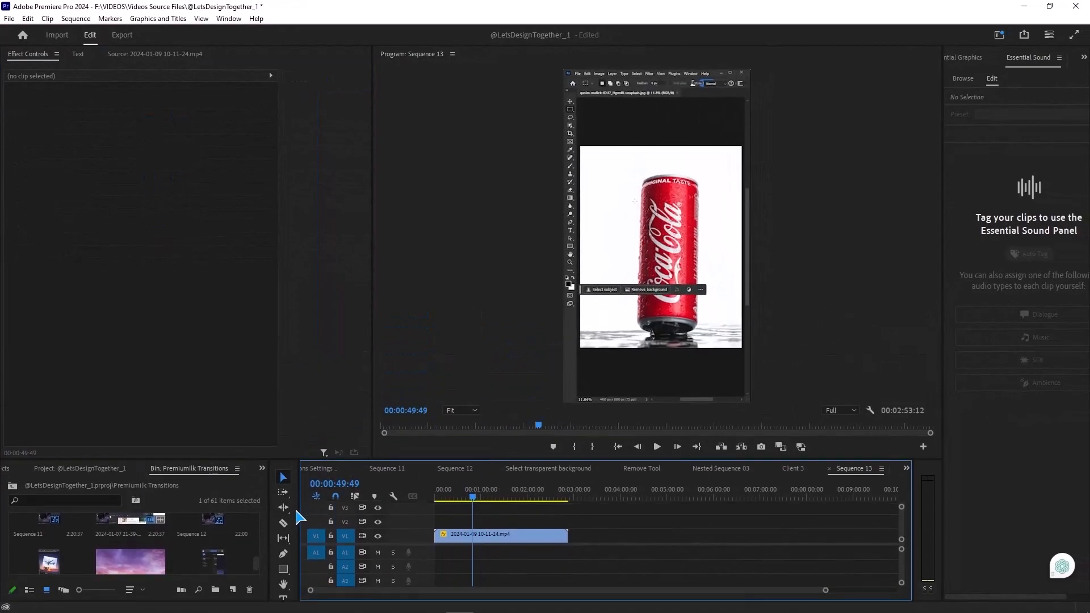
left_click(320, 510)
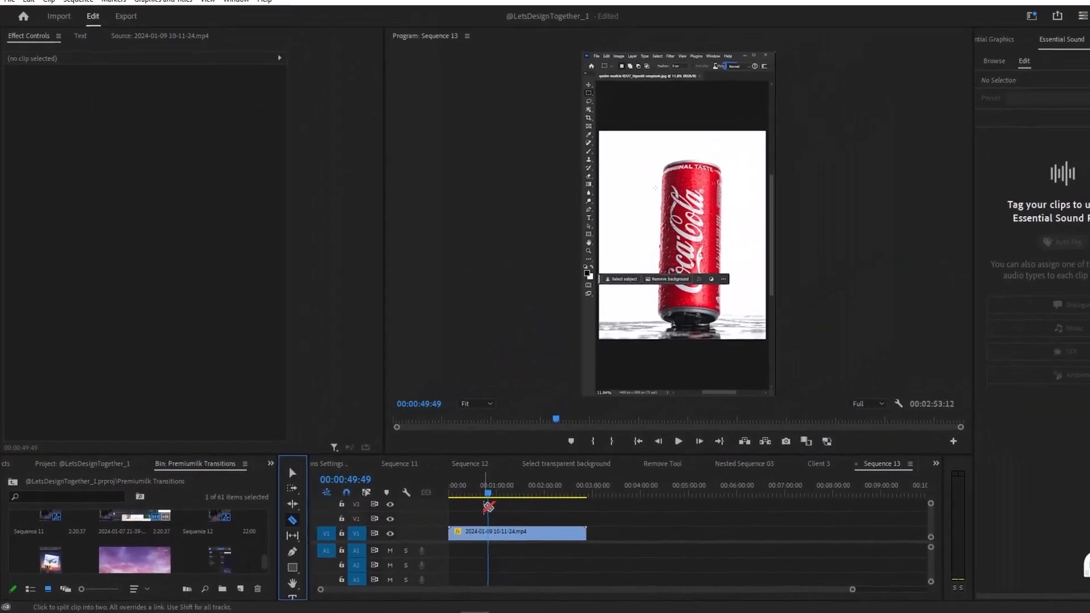
left_click_drag(488, 497, 522, 499)
left_click(523, 534)
Step: Delete the first part of the split recording and move the remaining clip to the sequence start
key("v")
double_click(484, 533)
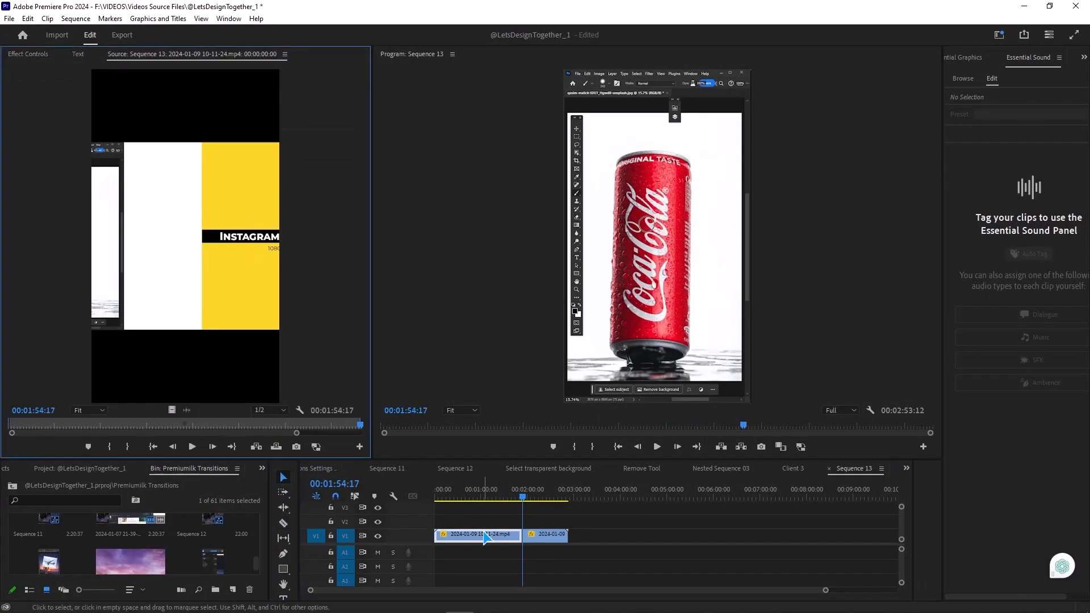
left_click(483, 535)
key("Delete")
left_click_drag(532, 538, 443, 537)
Step: Play the clip from the start, then split it at 00:00:05:19 and 00:00:18:57
left_click_drag(443, 496, 369, 494)
key("space")
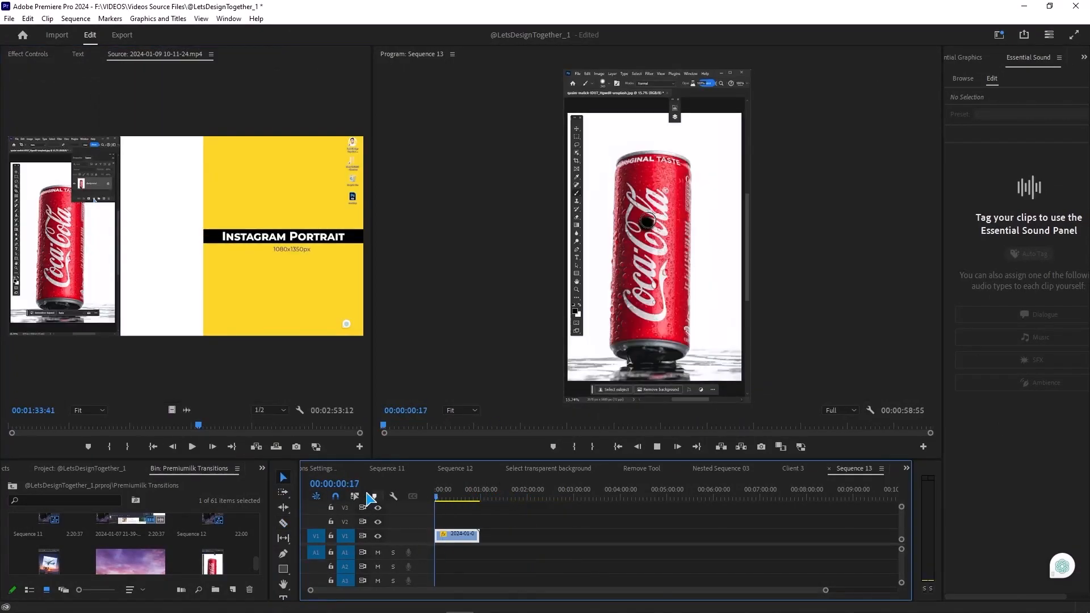
key("backslash")
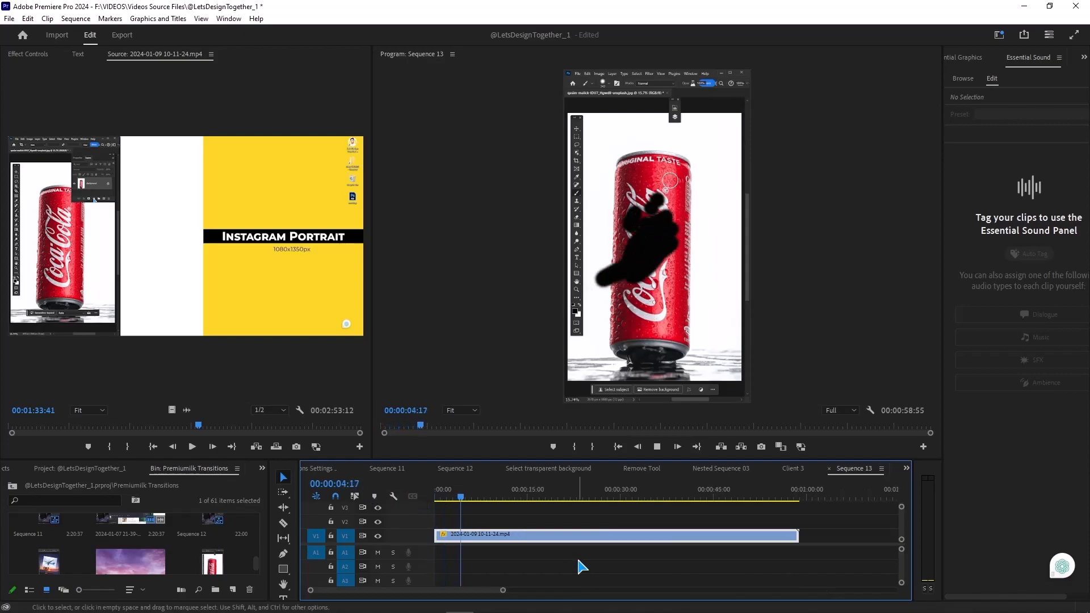
key("space")
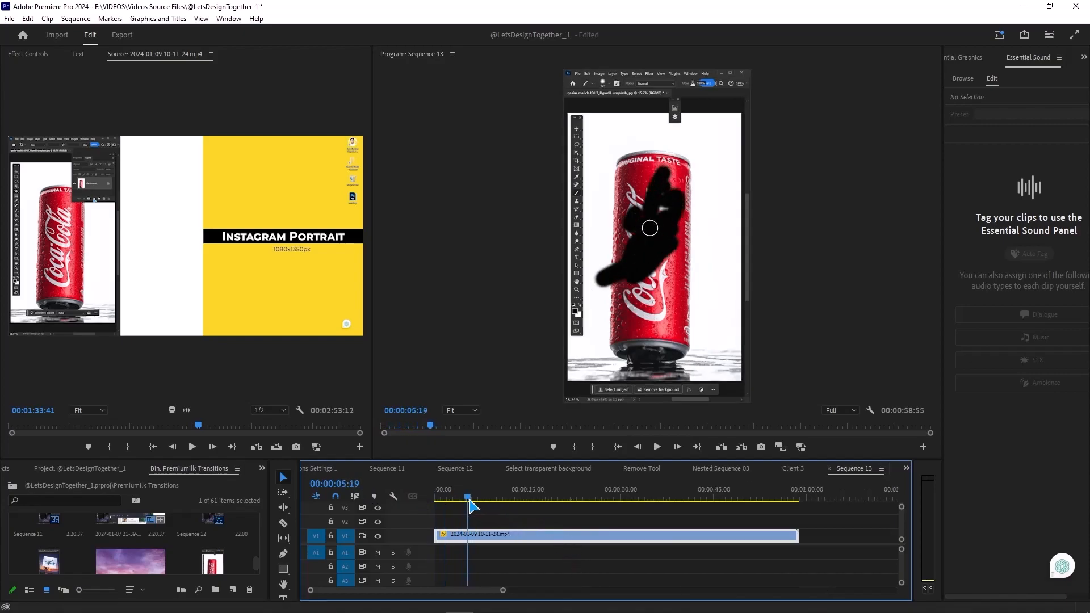
key("c")
left_click(468, 535)
left_click_drag(506, 498, 552, 499)
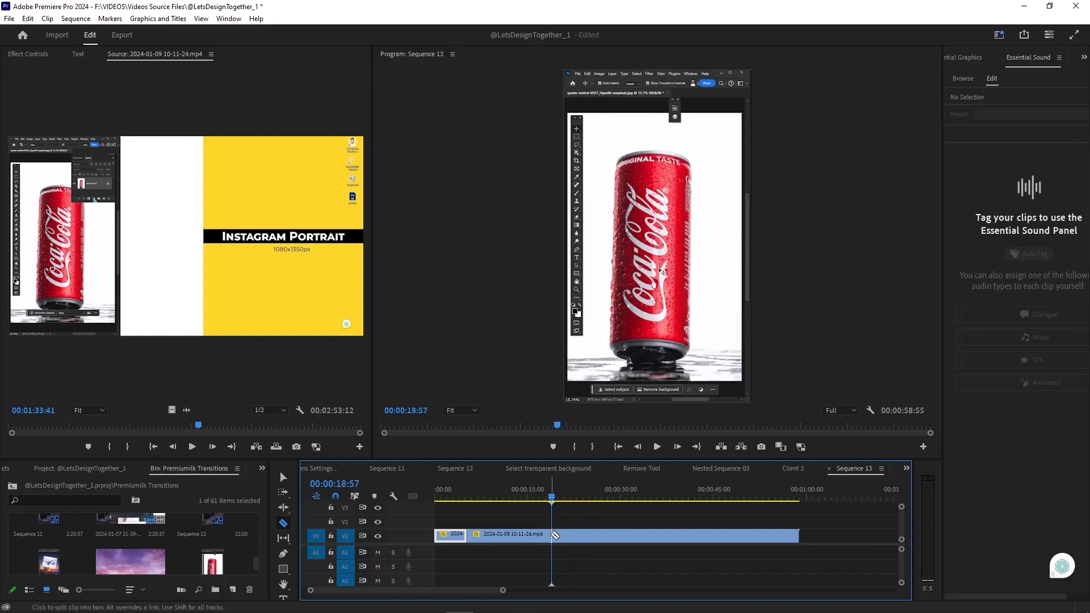
left_click(552, 535)
Step: Ripple-delete the middle section between the two cuts
left_click(283, 478)
left_click(497, 539)
key("shift+Delete")
Step: Play across the cut and trim the end of the last clip to 00:00:33:36
left_click(460, 497)
key("space")
left_click_drag(465, 502, 642, 498)
left_click_drag(717, 534, 642, 534)
left_click_drag(619, 497, 408, 492)
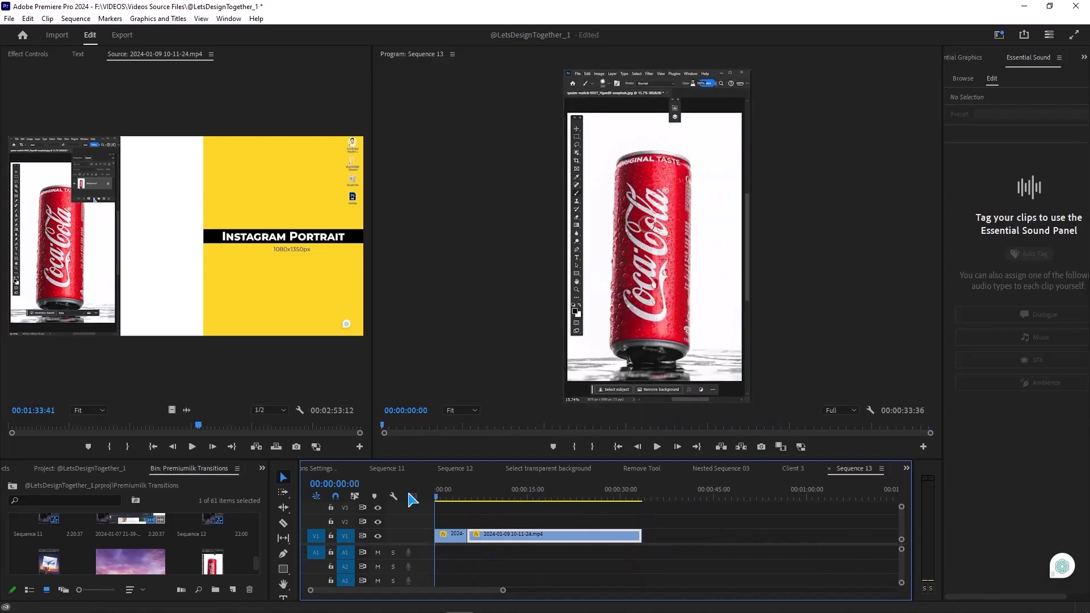
Step: Open the export settings for Sequence 13 and set the Desktop folder as the output location
left_click(126, 37)
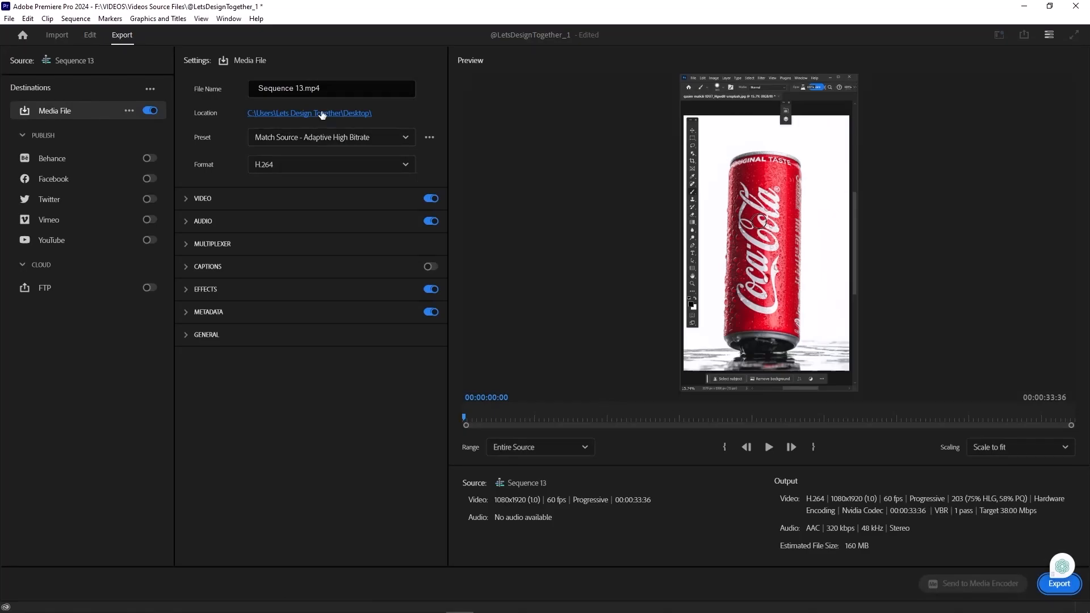
left_click(323, 113)
left_click(990, 590)
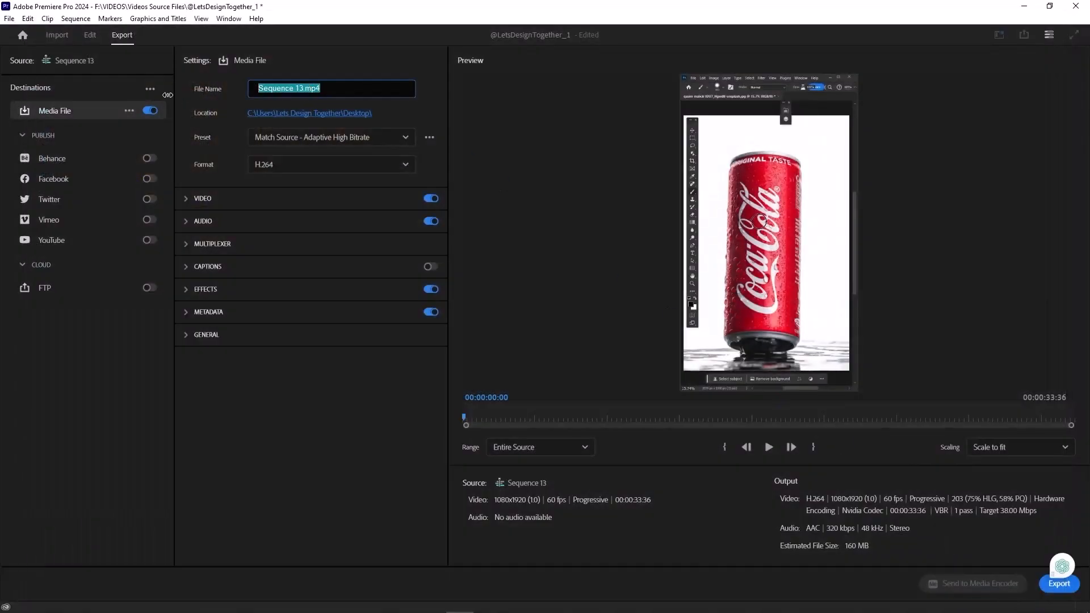
Step: Name the output file Recording and export the sequence as H.264
type("Recordi")
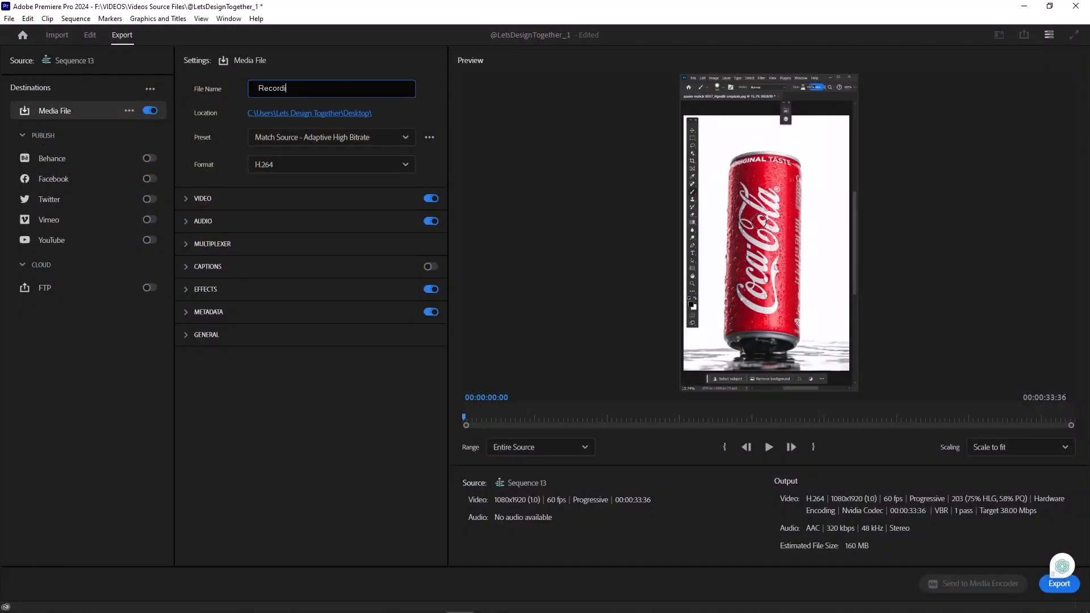
type("ng")
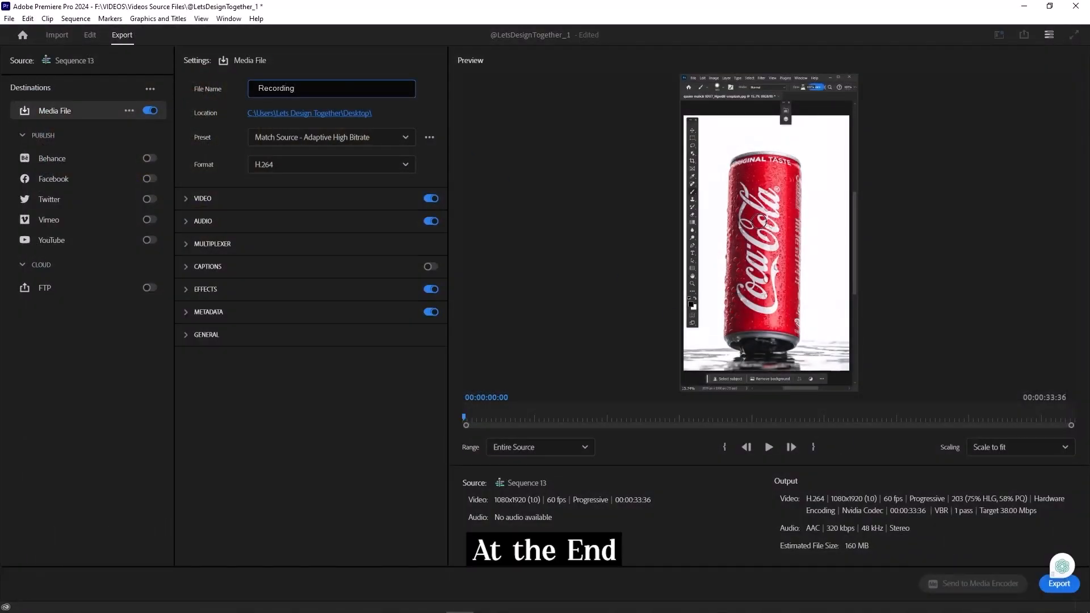
left_click(1059, 584)
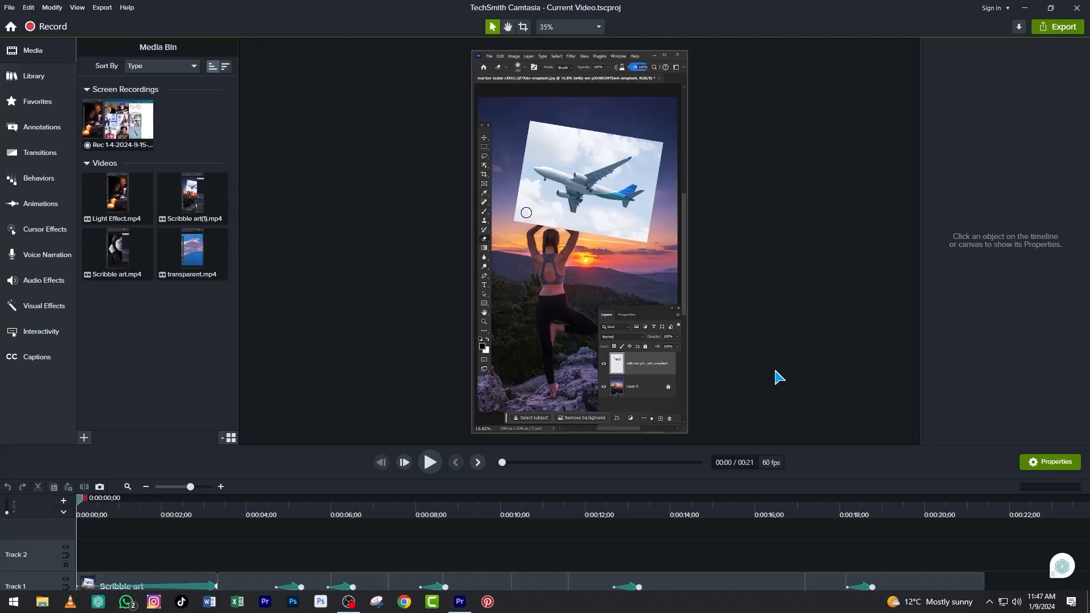
Step: In Camtasia, import Recording.mp4 from the Desktop and place it at the start of Track 1 instead of the existing clips
double_click(173, 330)
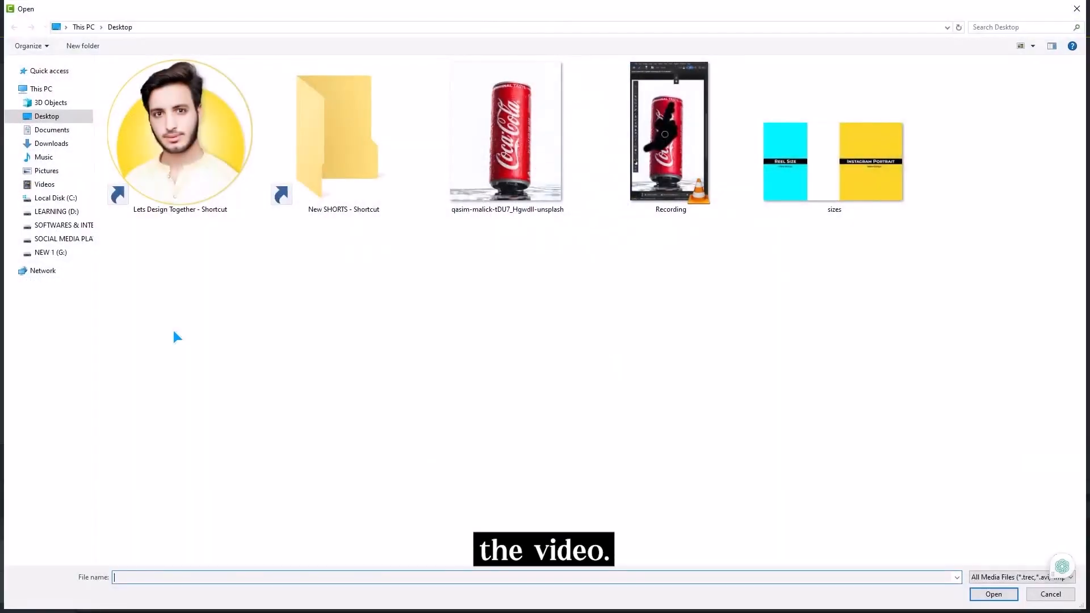
double_click(681, 164)
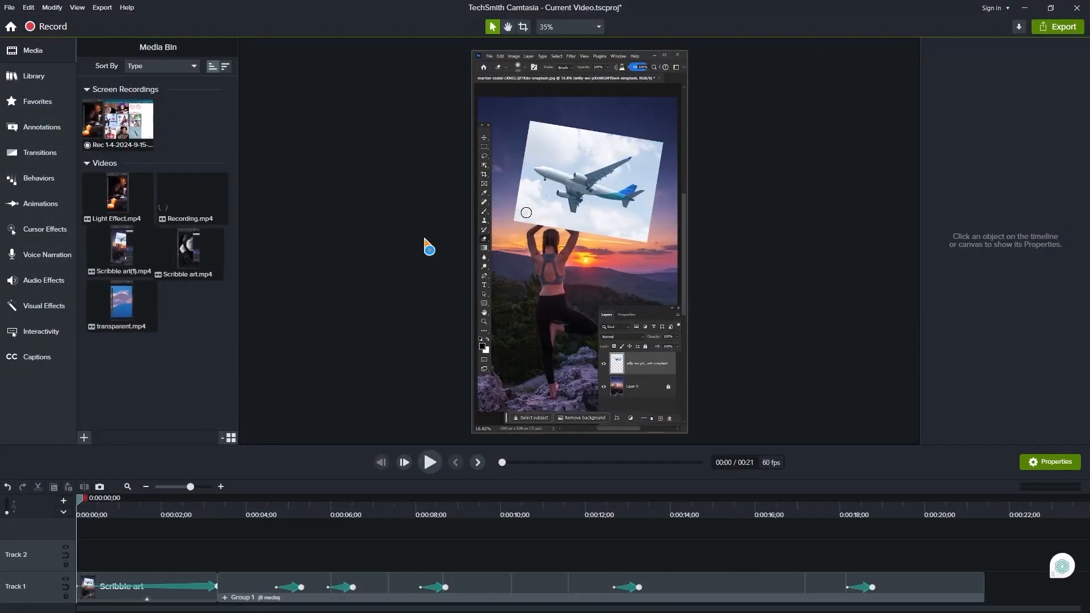
mouse_move(947, 553)
left_mouse_down()
mouse_move(437, 587)
mouse_move(181, 586)
left_mouse_up()
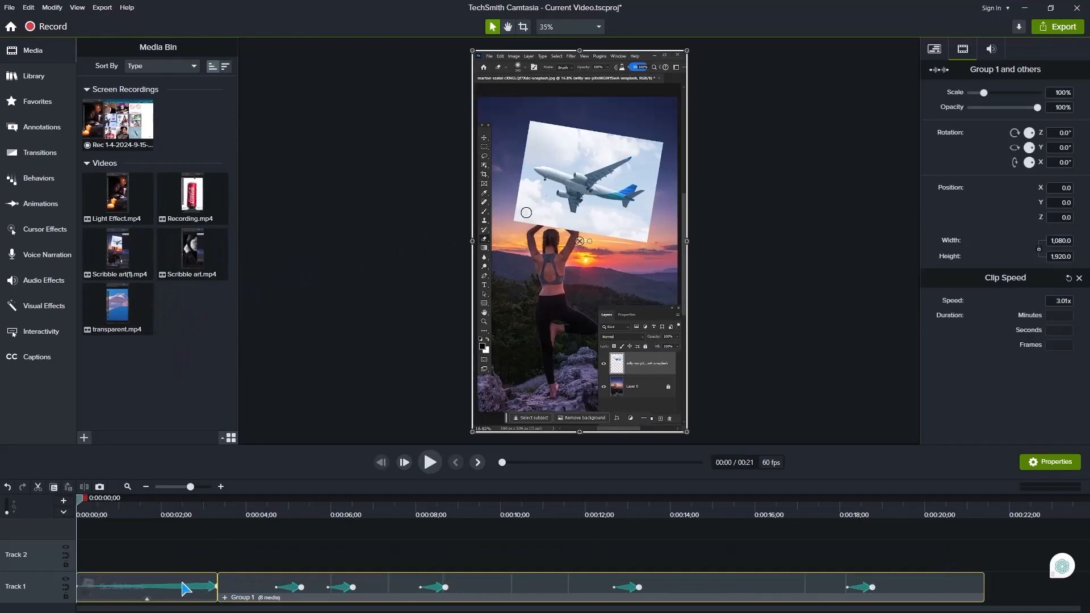
key("Delete")
left_click_drag(192, 198, 103, 588)
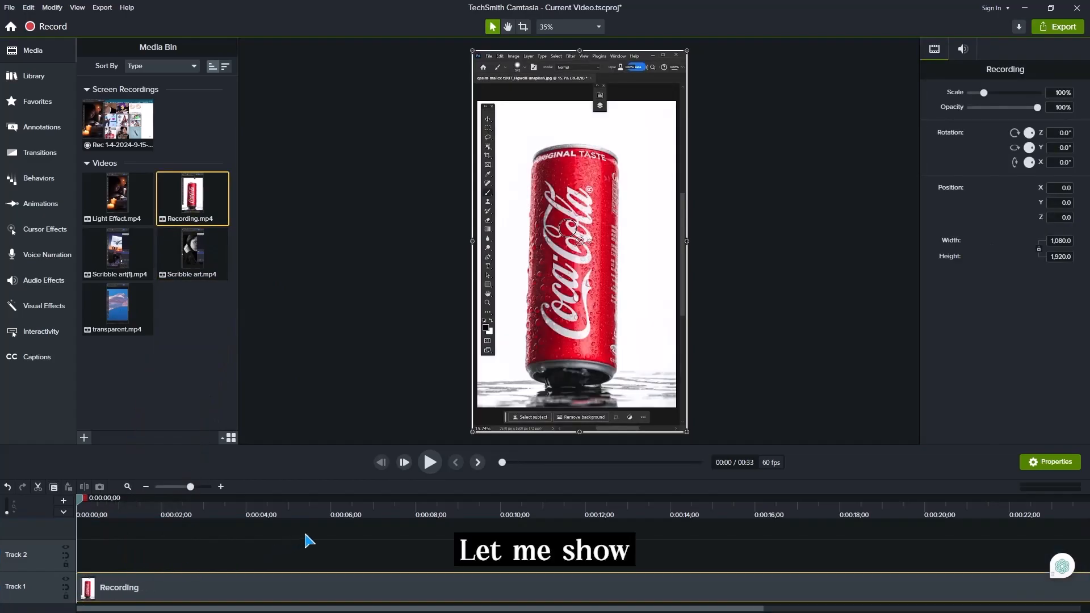
Step: Apply project settings with a custom 1080 x 1920 canvas and a 60 fps frame rate
right_click(600, 288)
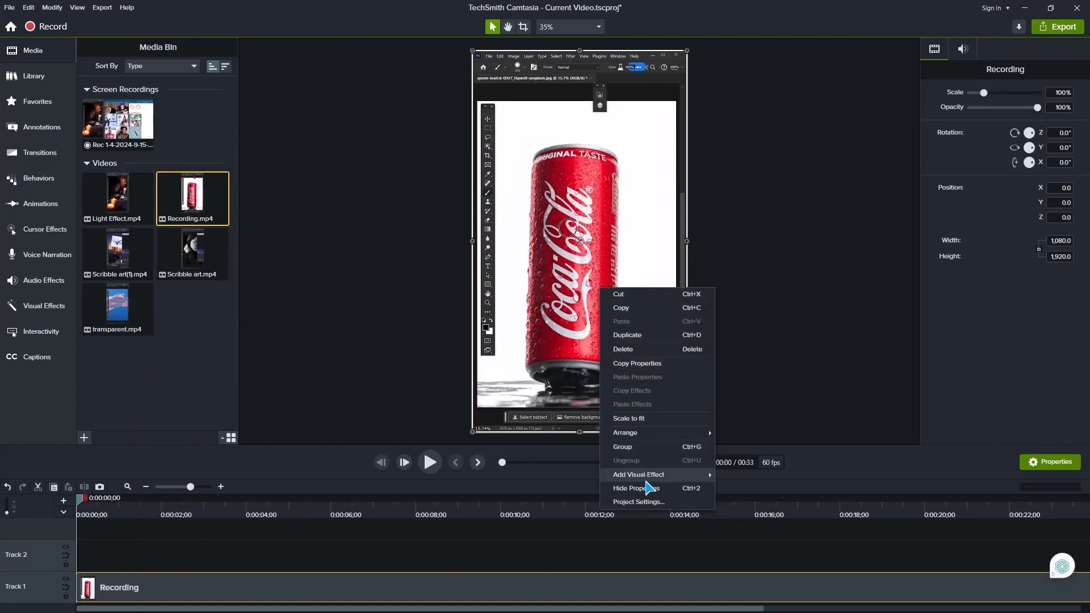
left_click(653, 503)
left_click(619, 328)
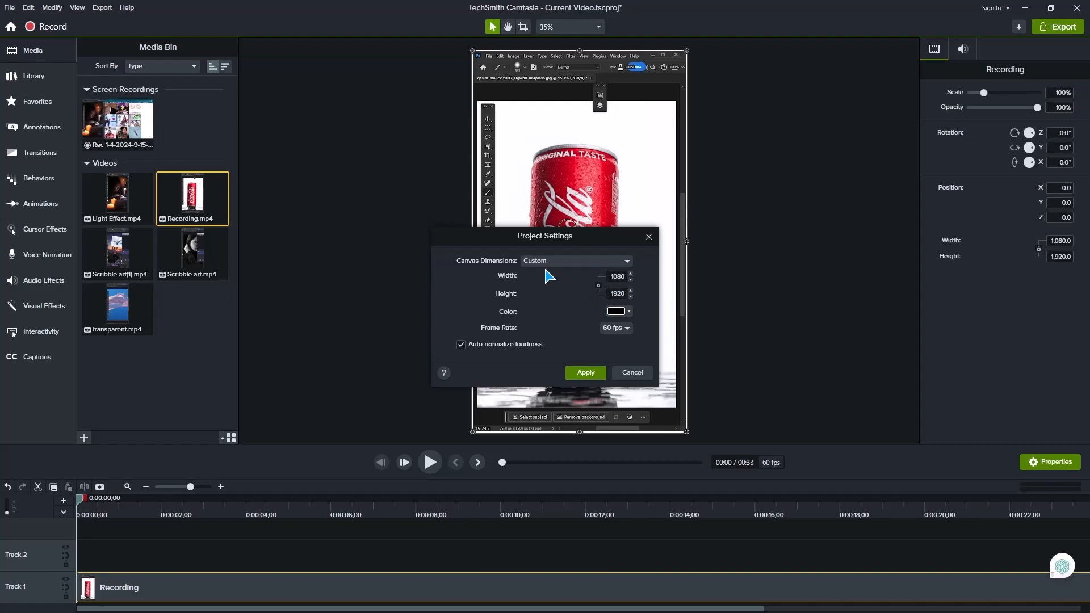
left_click(585, 373)
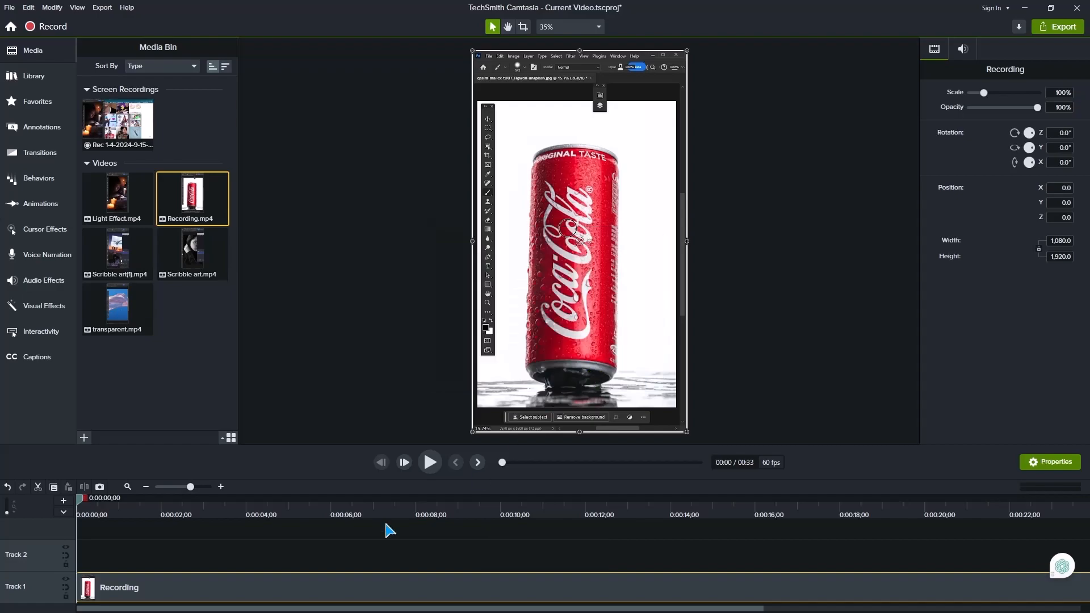
Step: Play the Recording clip from the start and split it at 0:00:05;18
key("space")
mouse_move(188, 502)
left_mouse_down()
mouse_move(314, 504)
mouse_move(301, 505)
left_mouse_up()
left_click(90, 488)
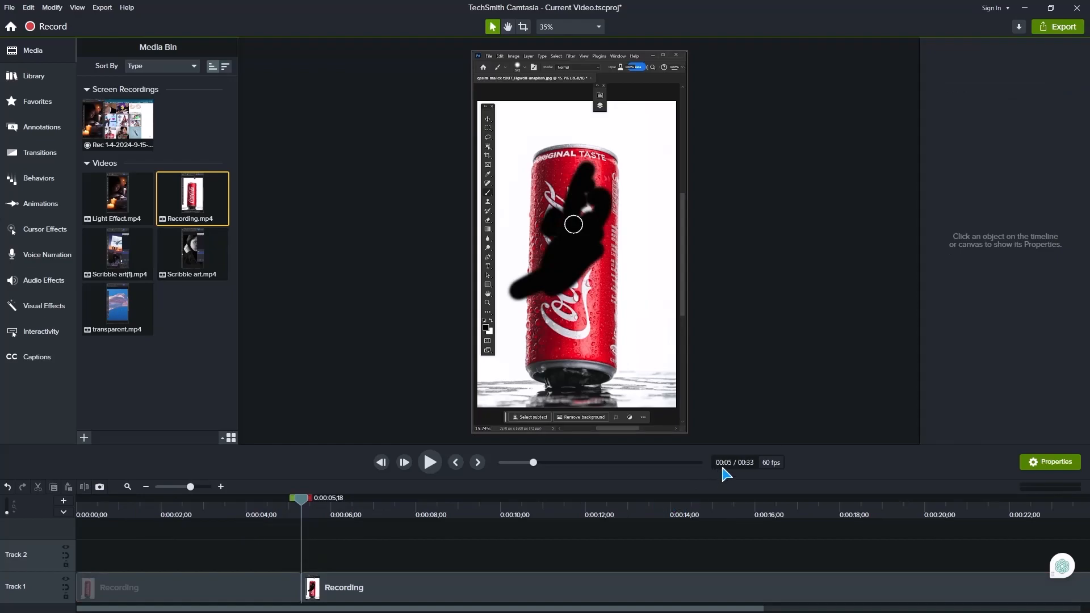
Step: Select both Recording clips and add the Clip Speed effect to them
left_click(243, 596)
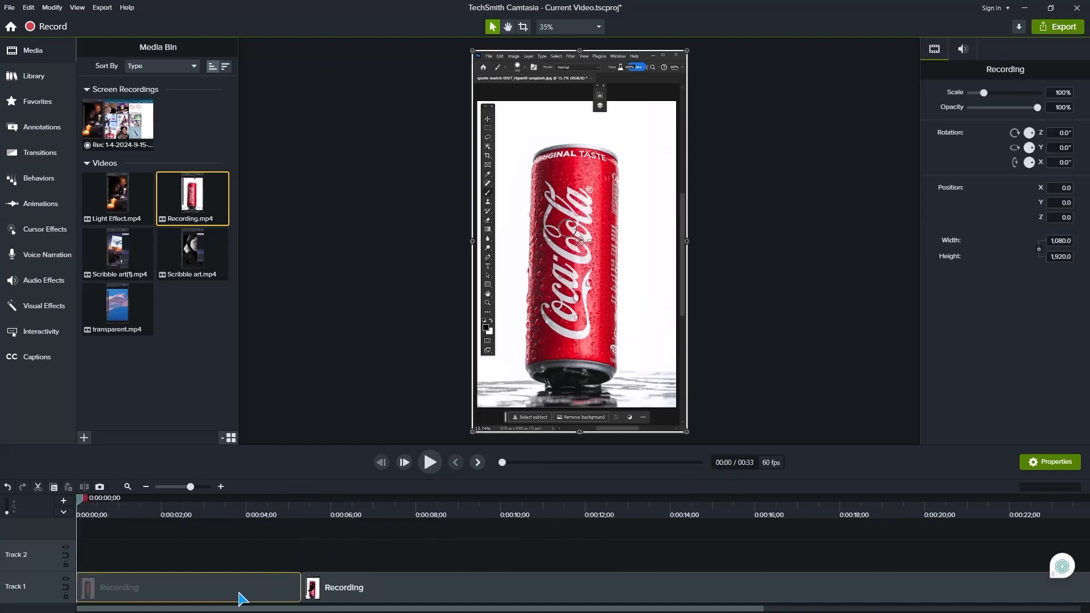
left_click_drag(356, 553, 268, 591)
right_click(267, 591)
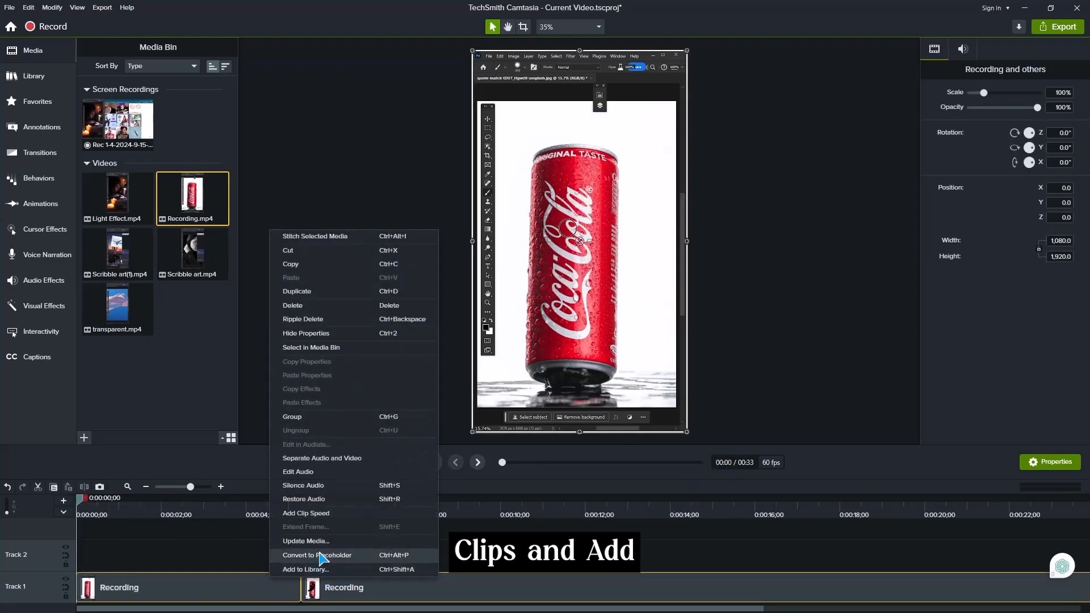
left_click(335, 514)
left_click(285, 552)
Step: Set the first clip's speed to 1.50x
left_click(253, 597)
left_click(1059, 300)
type("1")
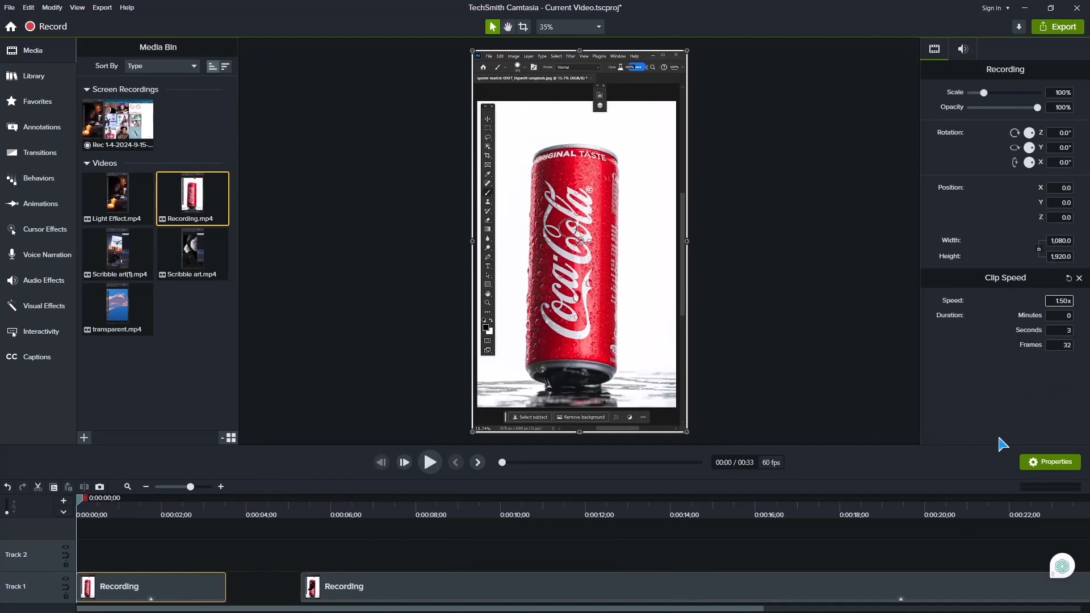
type(".5")
Step: Preview the sped-up first clip and move the second clip back against its end to close the gap
left_click(230, 515)
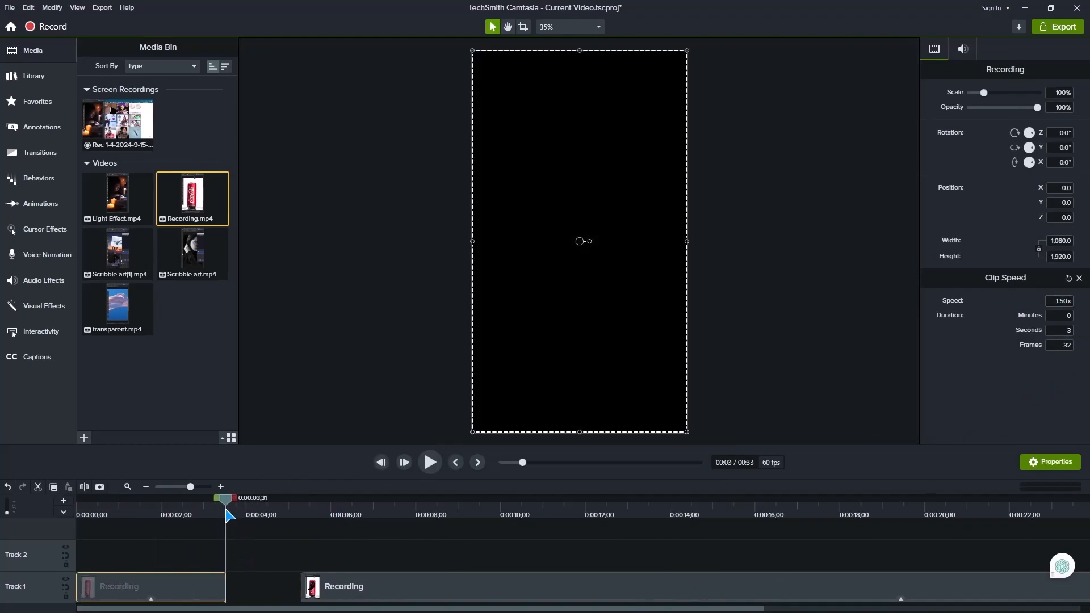
left_click_drag(226, 510, 71, 534)
key("space")
key("space")
left_click_drag(355, 594, 272, 589)
Step: Add a Zoom-n-Pan animation to the first clip at 0:00:02;02, scaled to about 116% and centered on the can
key("space")
left_click_drag(92, 514, 151, 517)
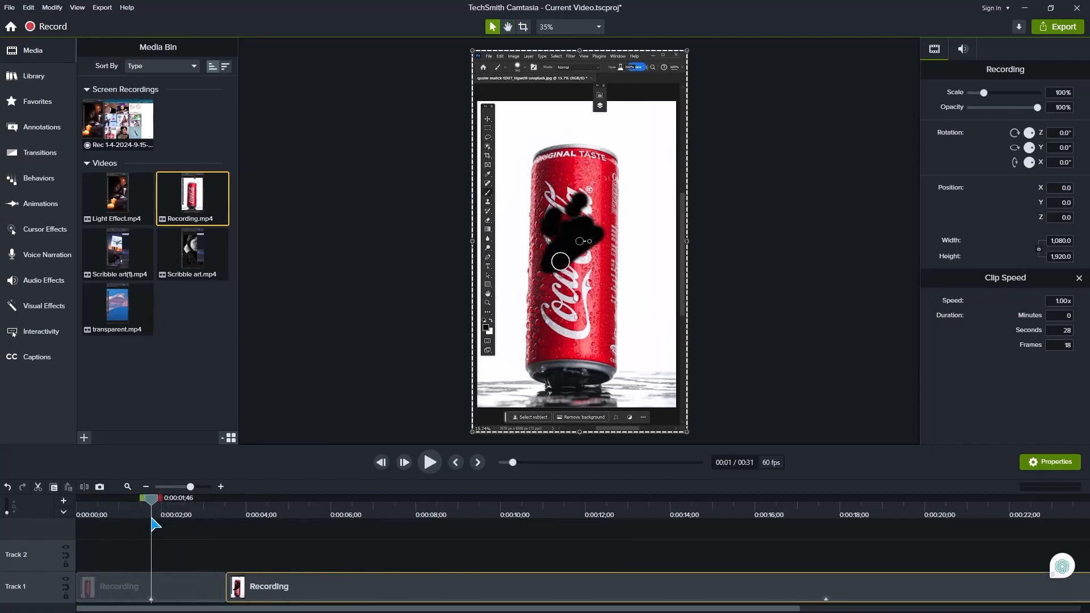
left_click(183, 587)
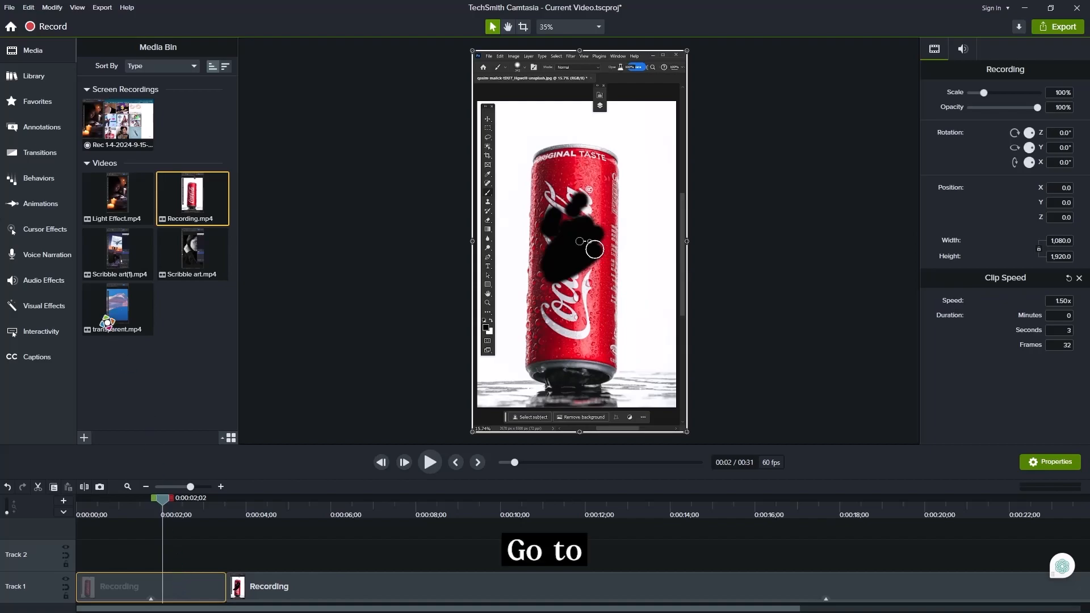
left_click(53, 209)
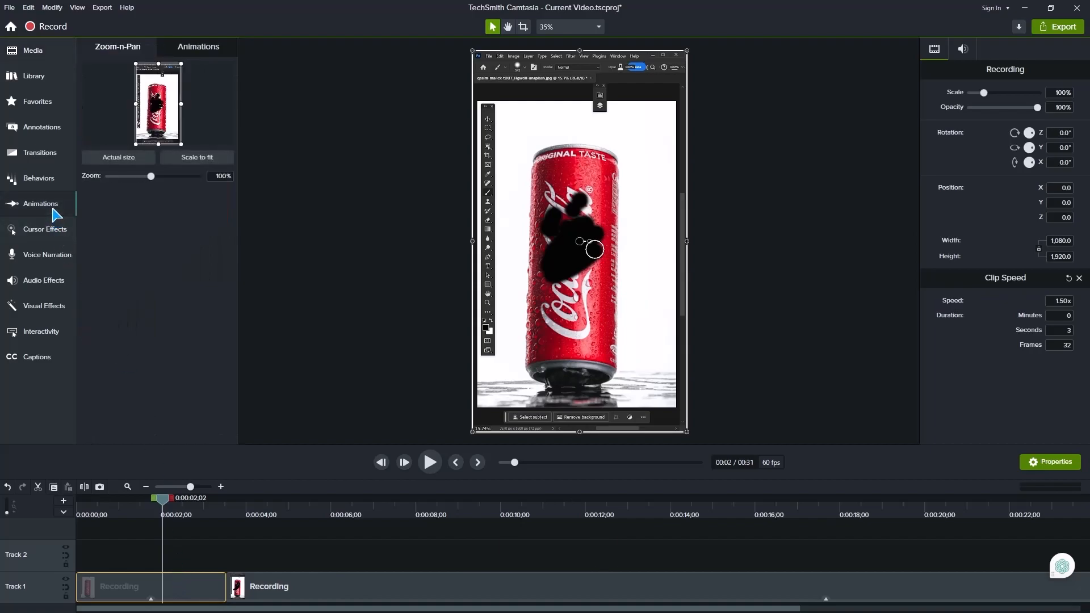
left_click_drag(181, 66, 178, 71)
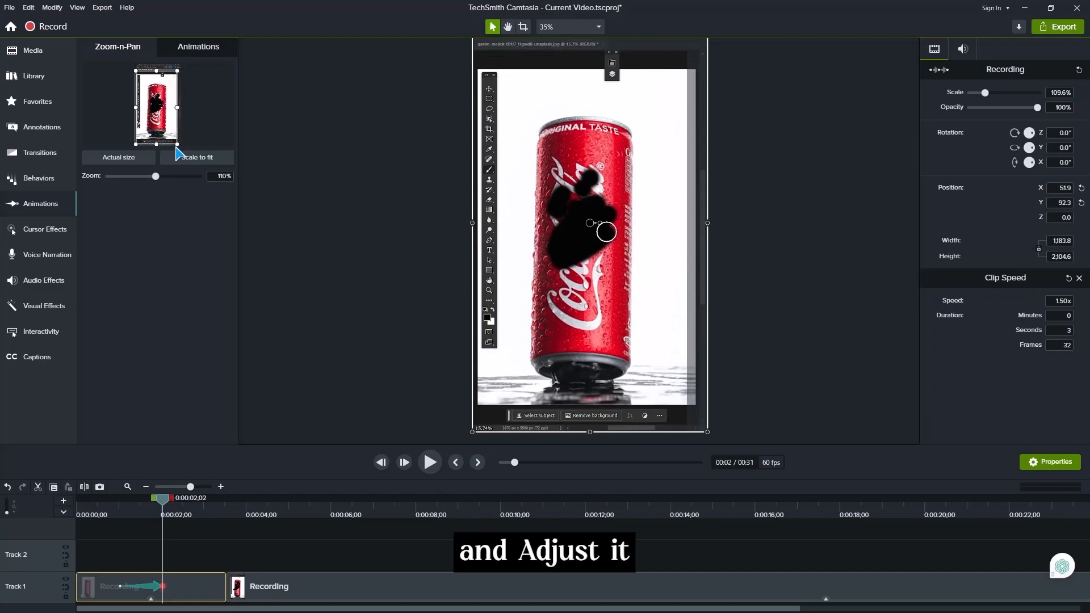
left_click_drag(180, 142, 158, 105)
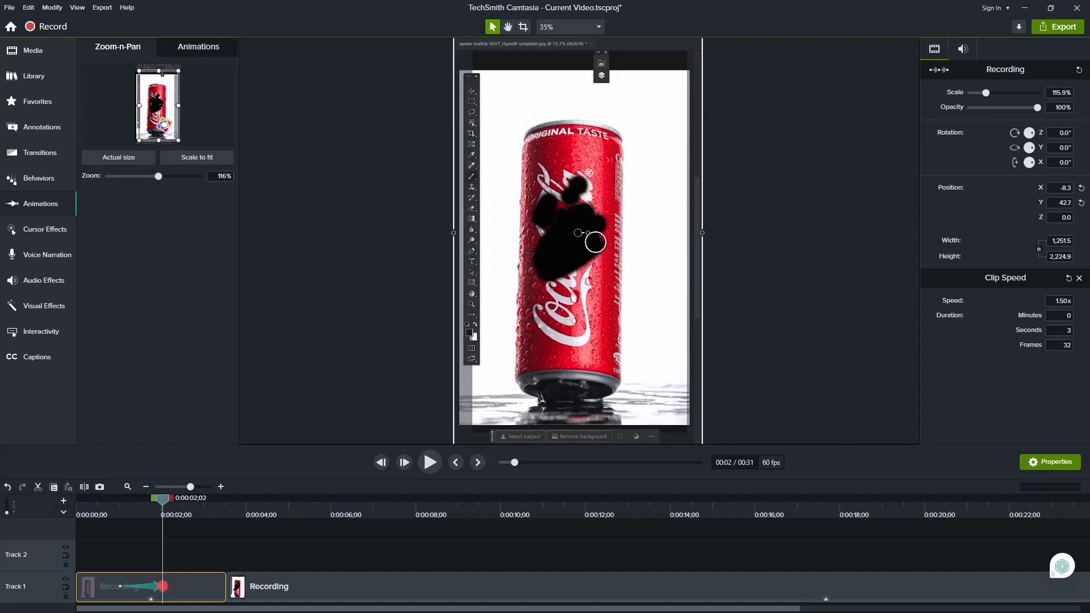
Step: Stretch the zoom animation across the whole first clip, from its start to 0:00:03;32
left_click_drag(130, 506, 108, 507)
key("space")
key("space")
left_click_drag(120, 586, 111, 587)
left_click_drag(190, 487, 198, 488)
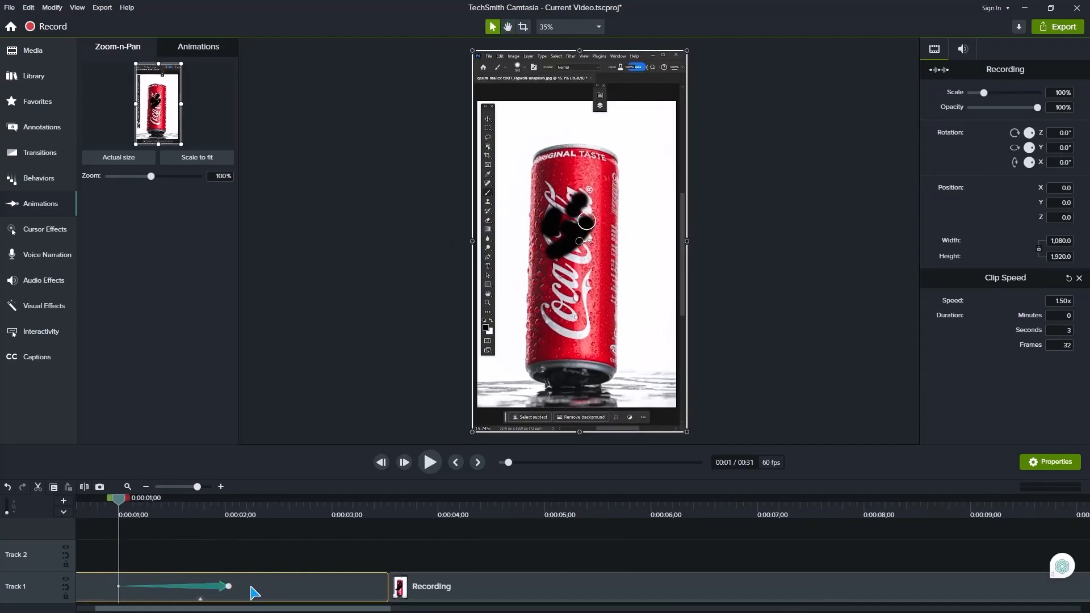
left_click_drag(229, 608, 196, 608)
left_click_drag(296, 588, 449, 588)
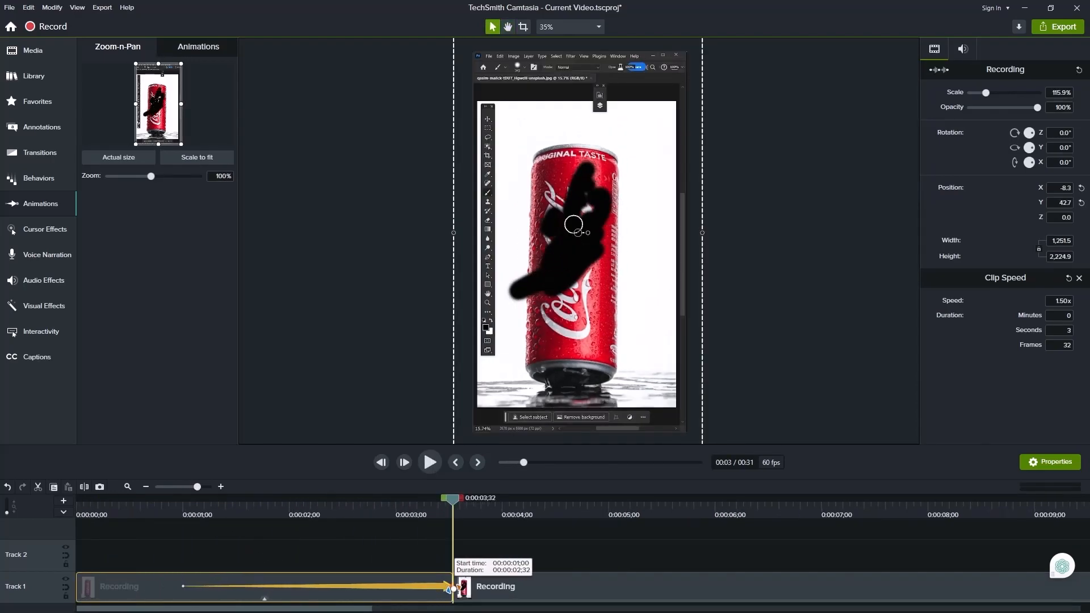
left_click_drag(183, 587, 80, 586)
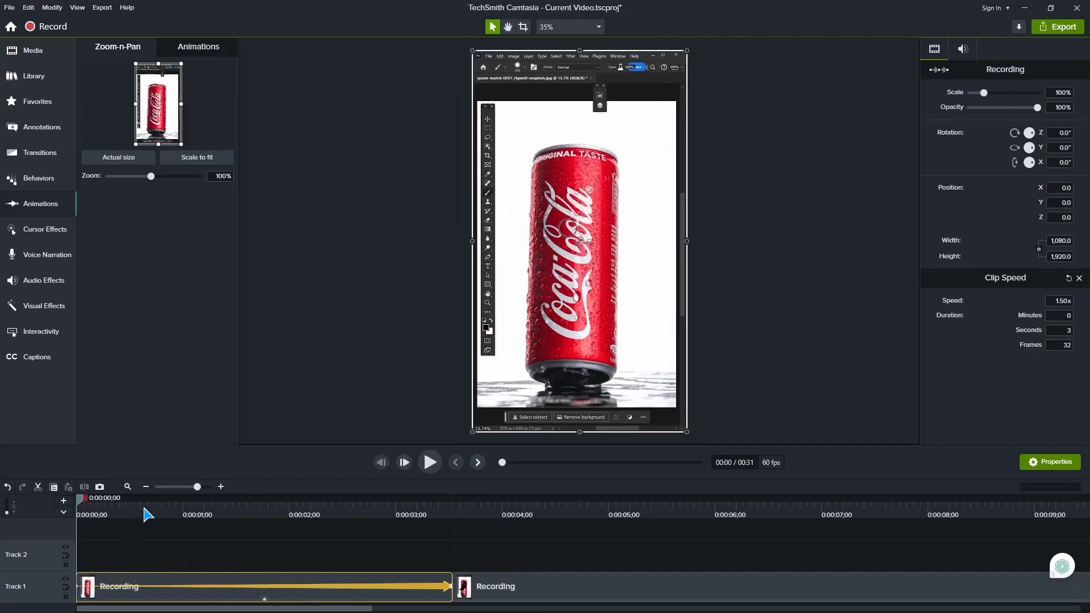
Step: Play the timeline from the start to check the stretched zoom and the beginning of the second clip
left_click_drag(197, 487, 184, 487)
key("space")
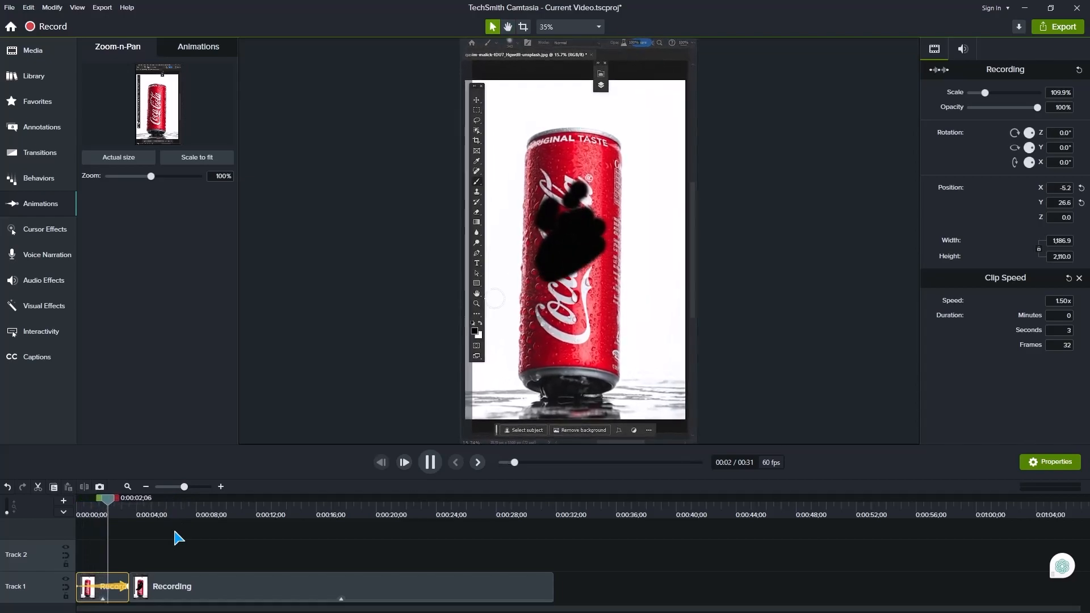
key("space")
key("space")
left_click_drag(125, 505, 50, 501)
key("space")
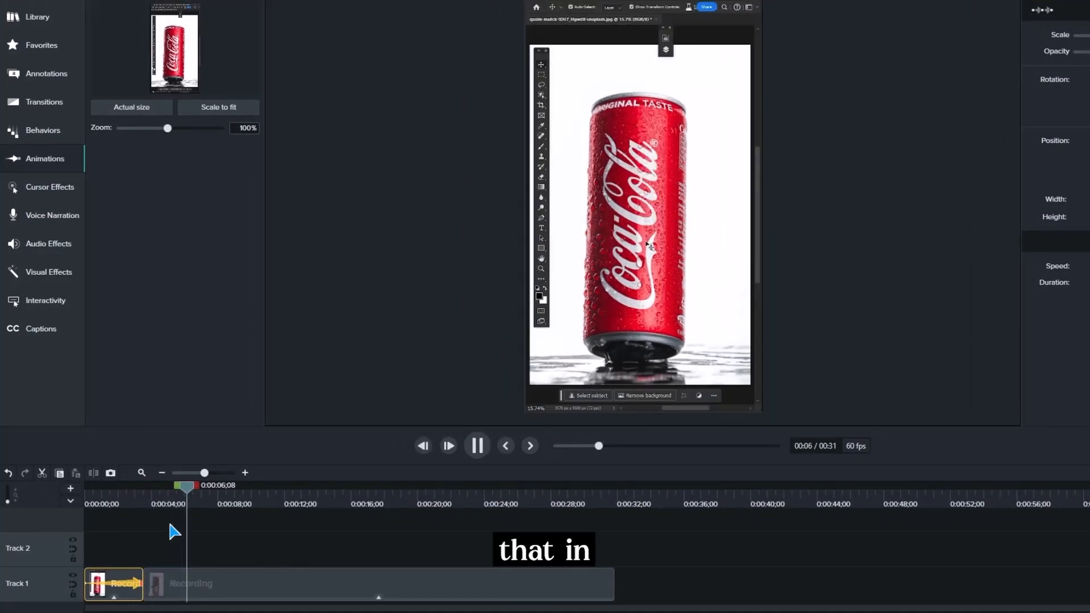
key("space")
Step: Split the second clip at about 0:00:05 and ripple-delete the short section before the cut
left_click_drag(195, 502, 182, 507)
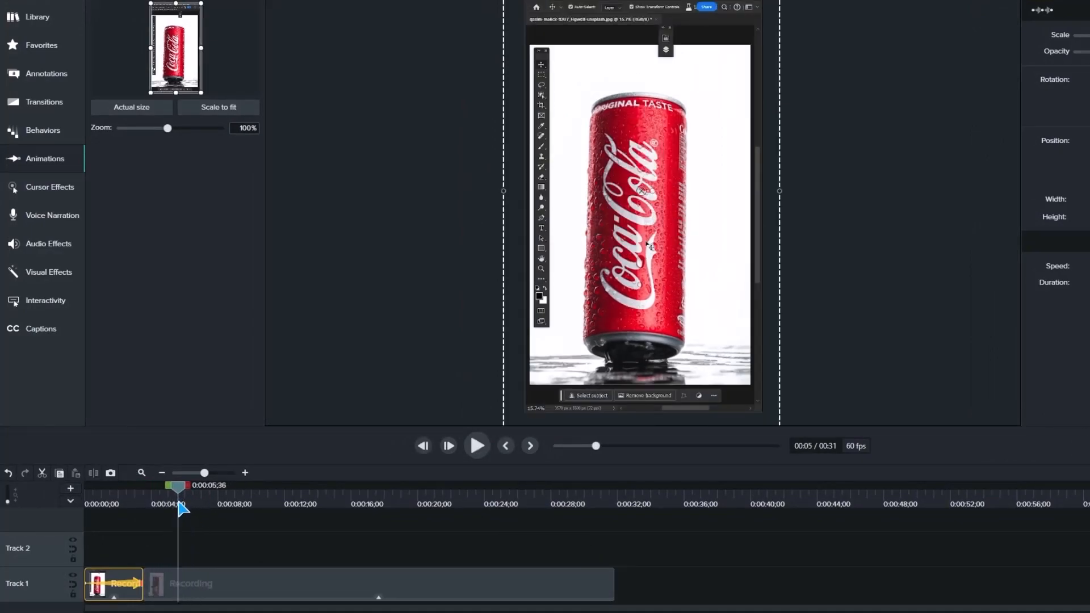
left_click(161, 576)
key("s")
key("ctrl+comma")
left_click(161, 589)
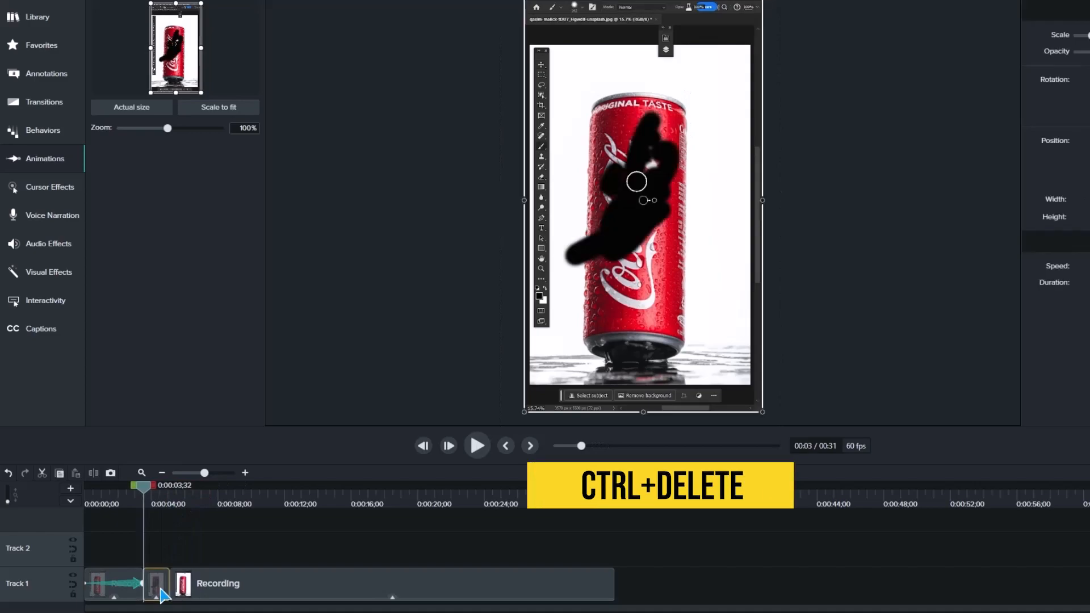
key("ctrl+Delete")
Step: Play on, split the remaining clip near its beginning and at 0:00:12;18, and set the section between the cuts to 2x speed
key("space")
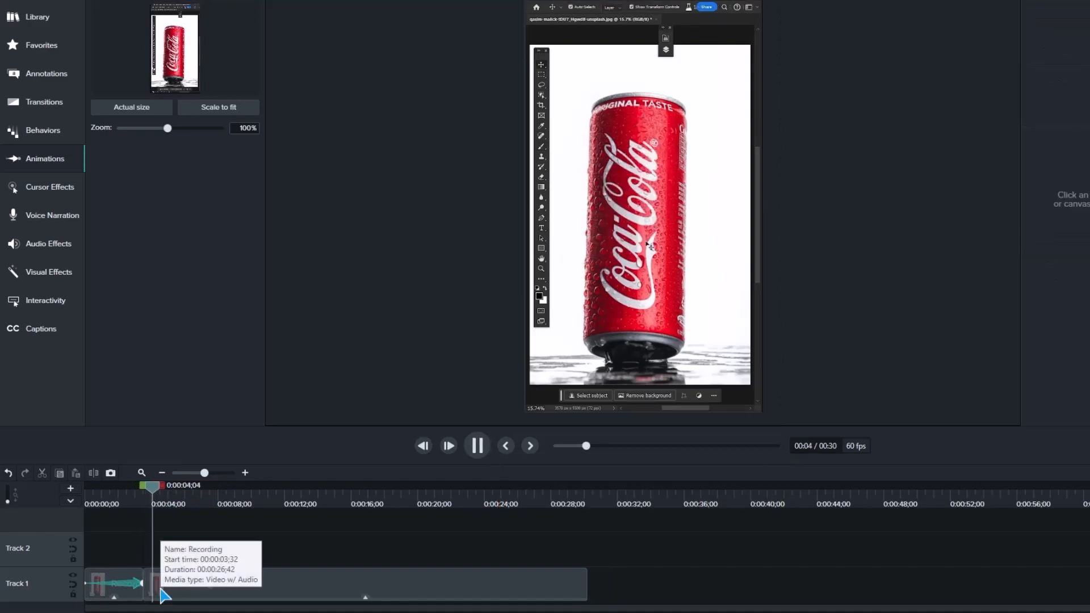
key("space")
left_click_drag(166, 502, 293, 502)
key("space")
key("space")
left_click(177, 580)
key("s")
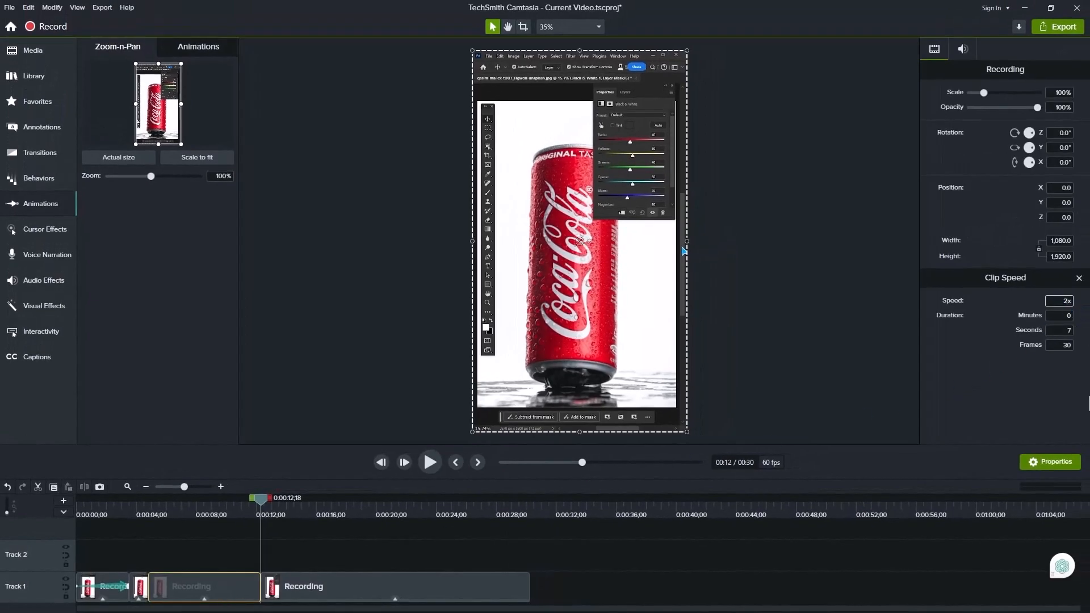
Step: Preview the 2x section, lower its speed, and move the last clip back against its end
left_click(147, 511)
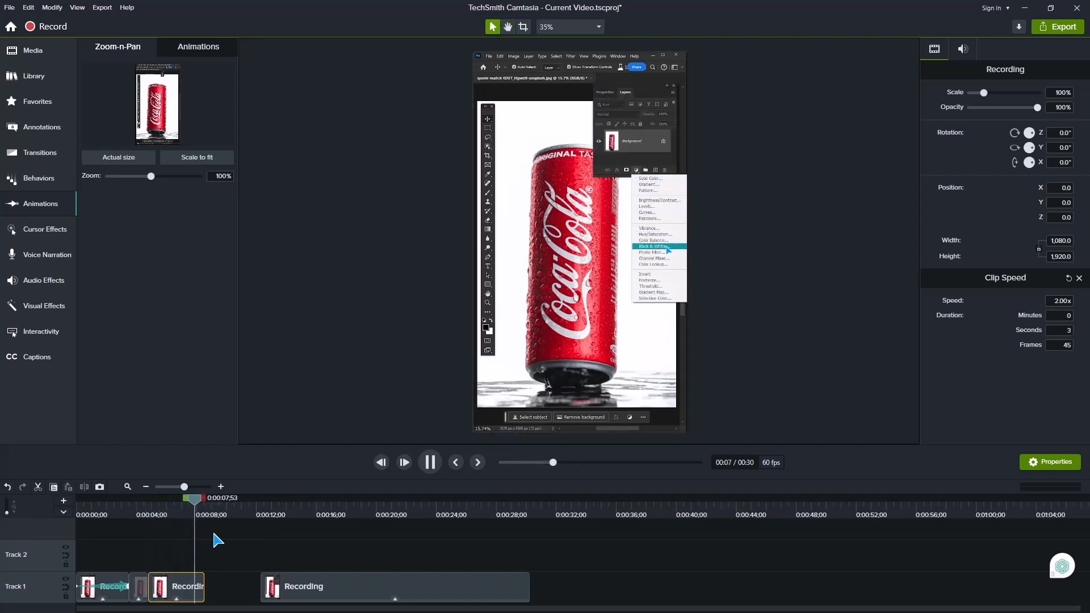
key("space")
type("1")
left_click_drag(1068, 302, 282, 591)
Step: Play through the last clip, split it at 0:00:21;52, and increase the speed of the section before the cut
left_click(149, 509)
key("space")
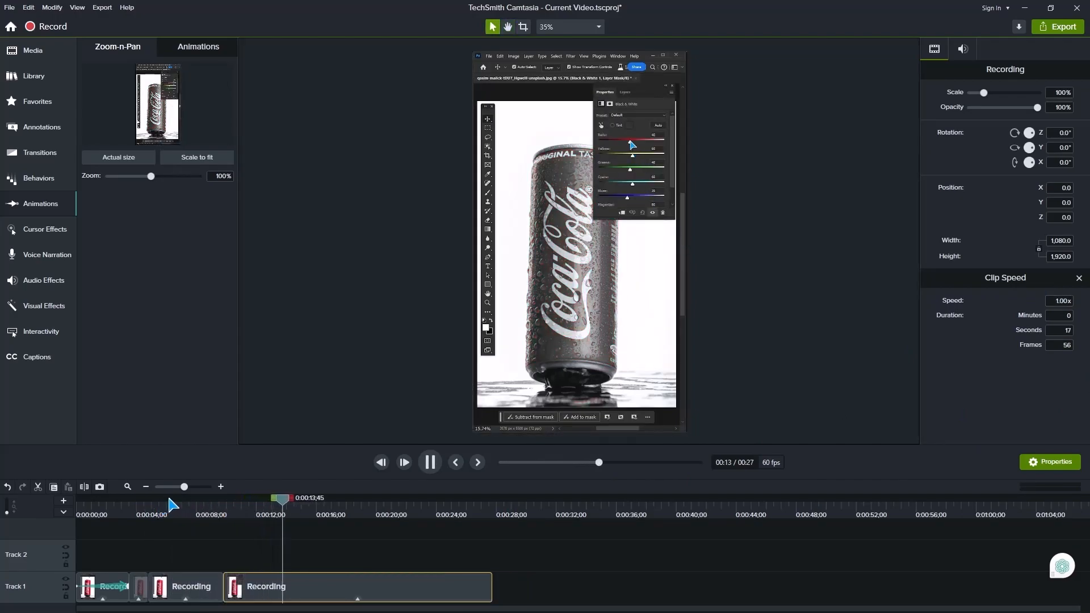
left_click(363, 507)
left_click_drag(366, 508, 457, 508)
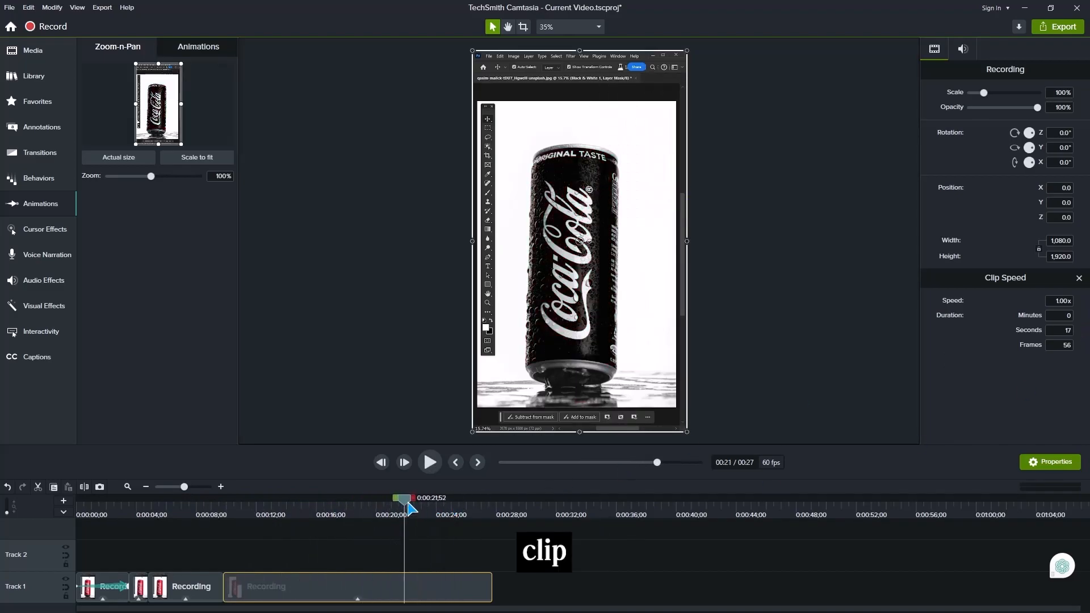
key("s")
left_click(1059, 302)
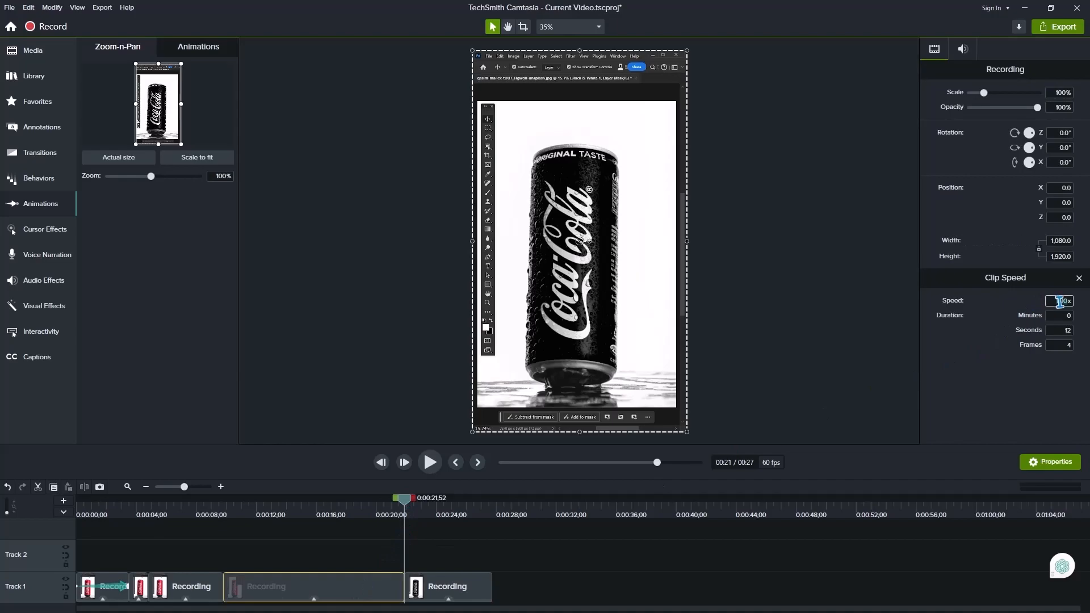
Step: Move the last clip back against the end of the sped-up section and play the edited timeline
left_click_drag(441, 588, 334, 593)
left_click(216, 512)
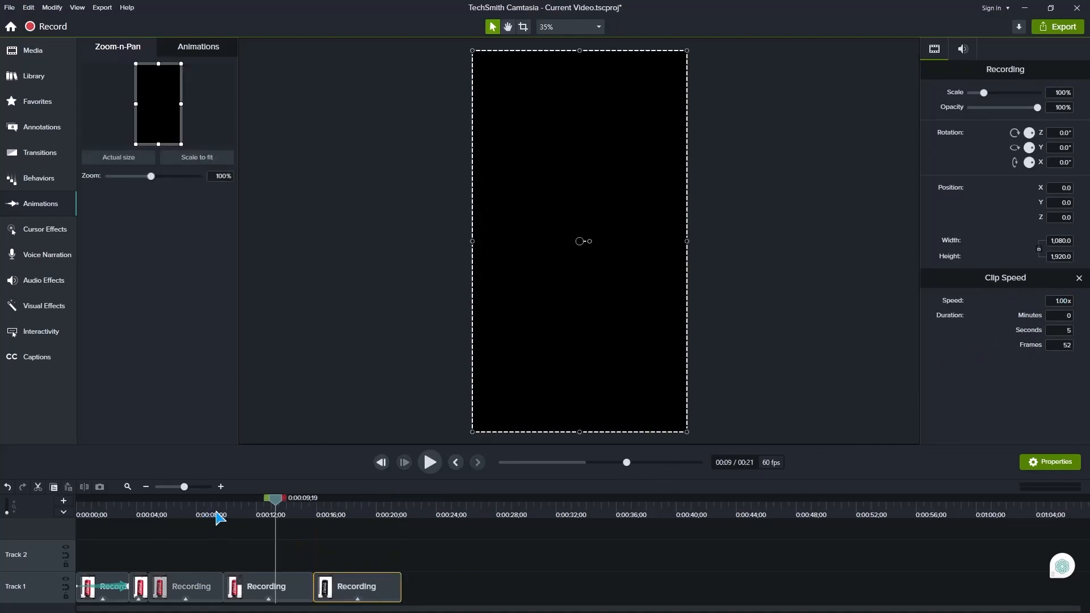
key("space")
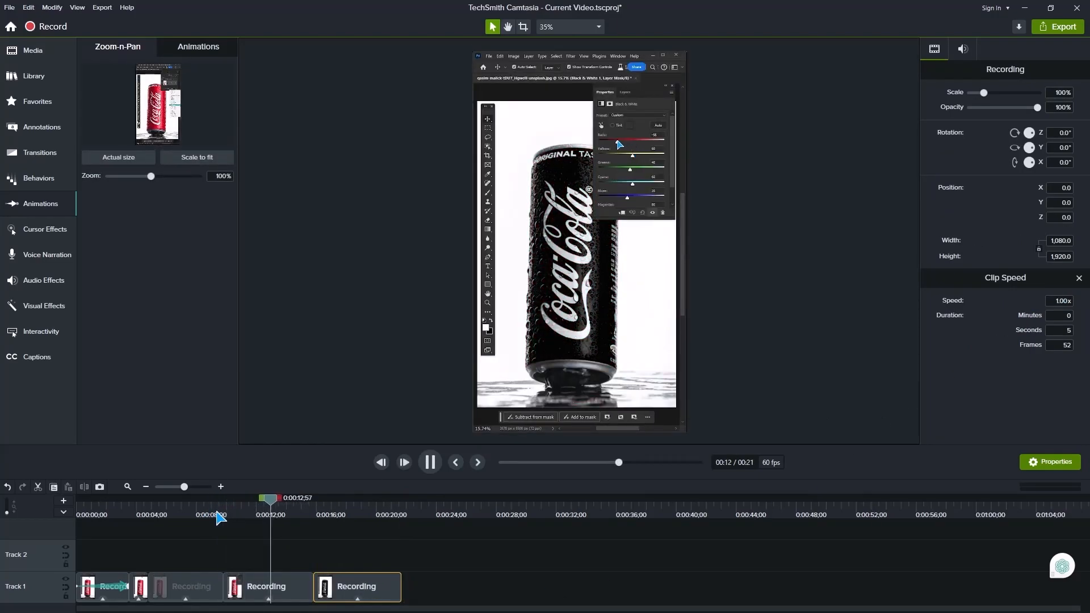
Step: Set the speed of the section before the last clip to 4x and move the last clip back against its end
key("space")
type("4")
key("Return")
left_click_drag(353, 581, 308, 580)
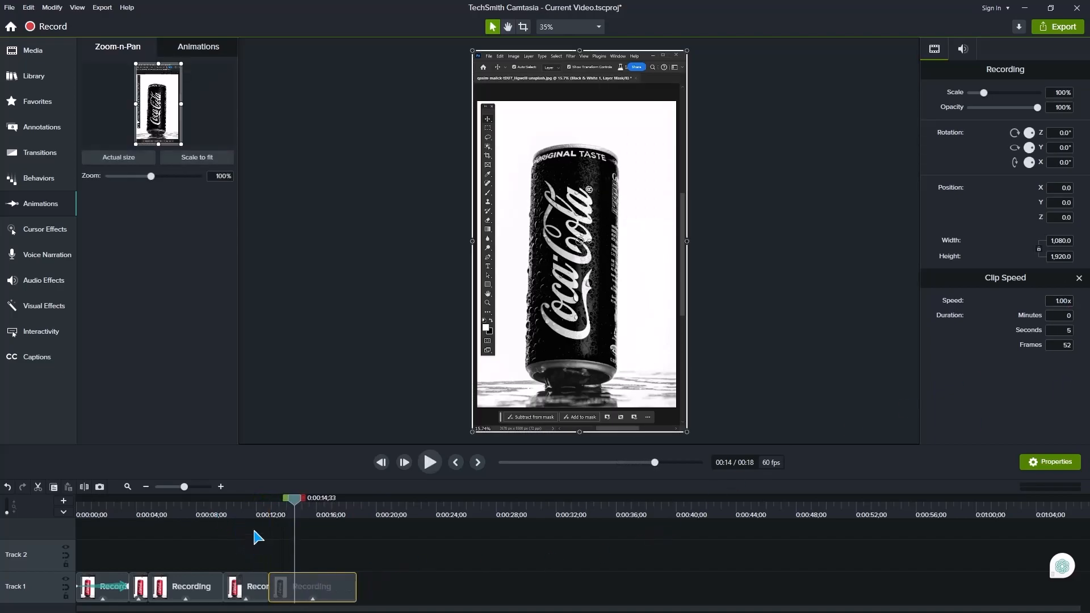
Step: Play the edited timeline to near its end and group the four clips that follow the first one
left_click(218, 513)
key("space")
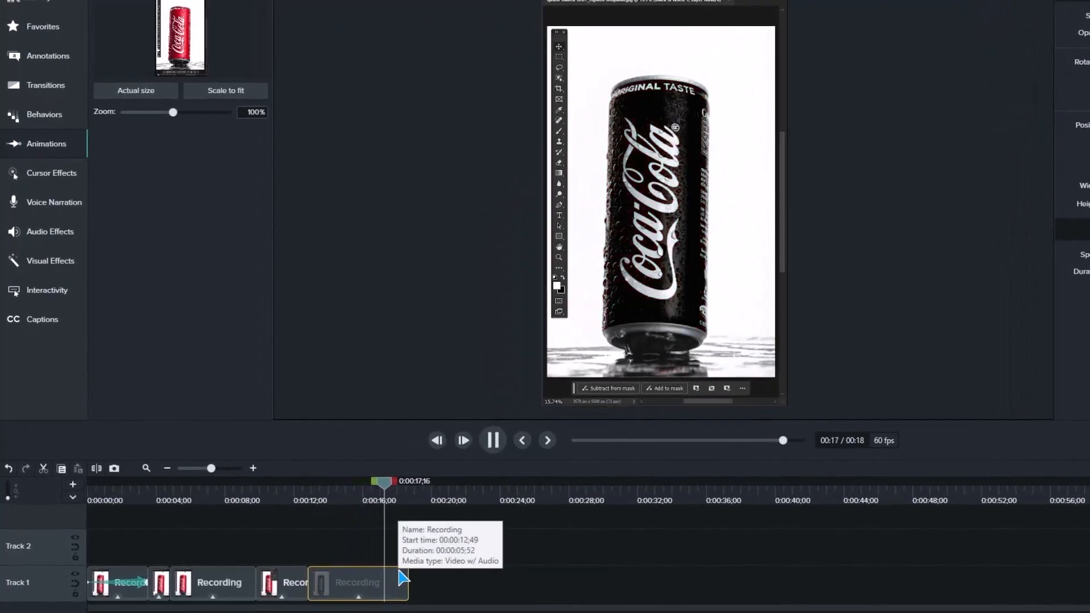
key("space")
left_click_drag(486, 589, 165, 599)
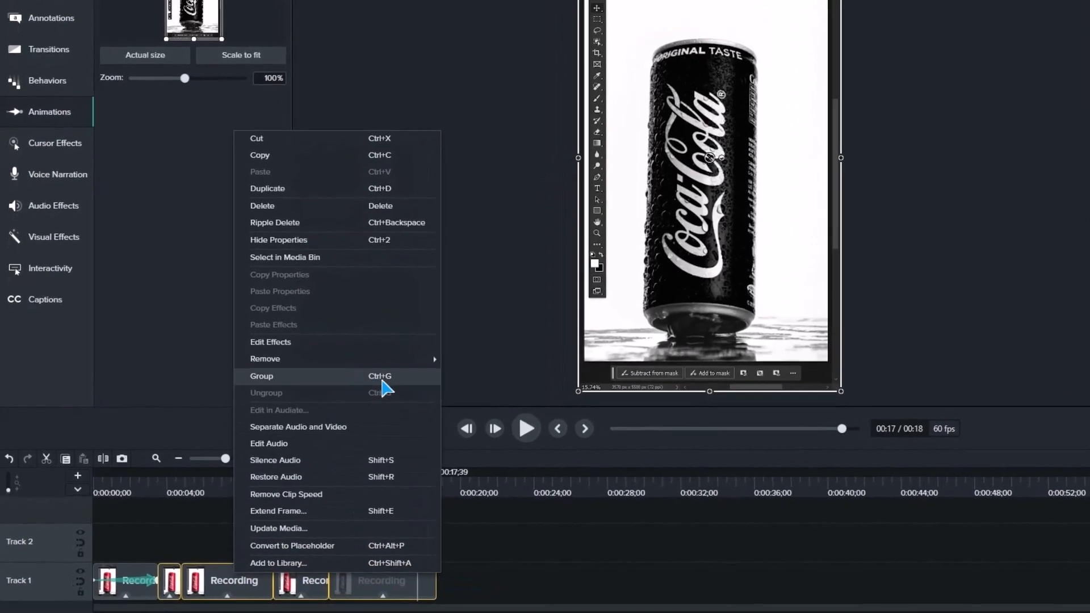
left_click(381, 377)
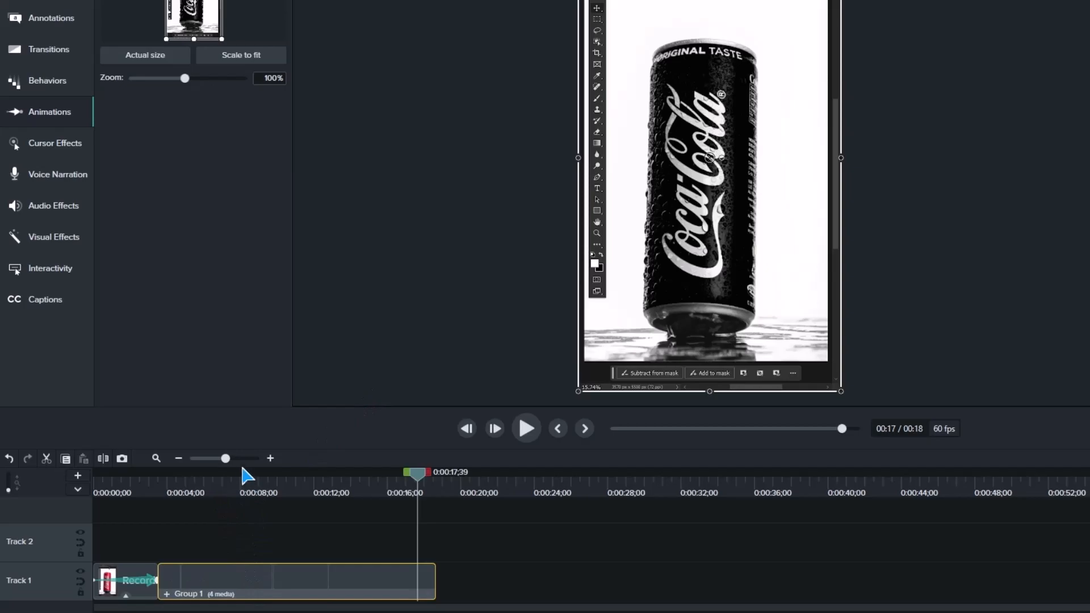
Step: Play the group up to 0:00:07;52 and add a zoom animation of about 123% framed on the Layers panel area
left_click_drag(226, 458, 237, 458)
left_click_drag(369, 608, 190, 608)
left_click(258, 511)
key("space")
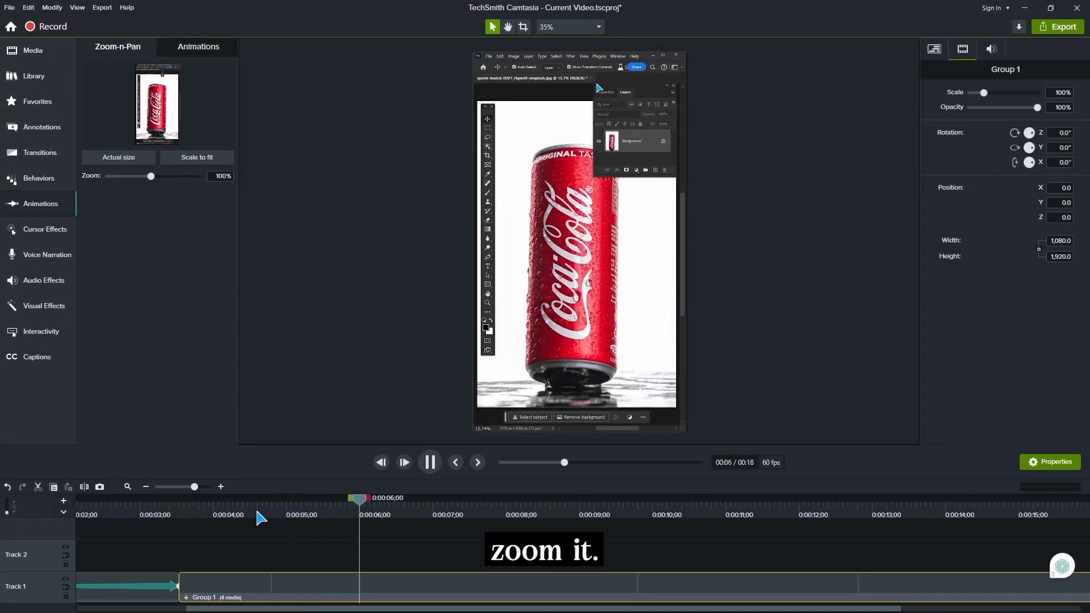
key("space")
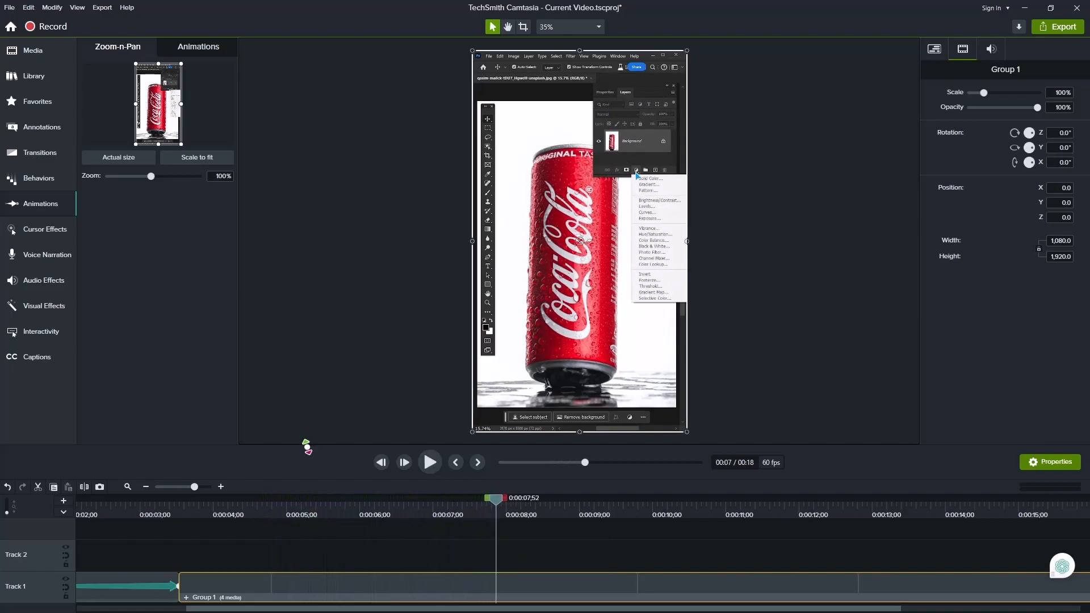
left_click_drag(137, 145, 145, 129)
Step: Add a 128% zoom animation on the Properties panel area, and another at 0:00:11;15 that pans back towards the can's centre
left_click(375, 510)
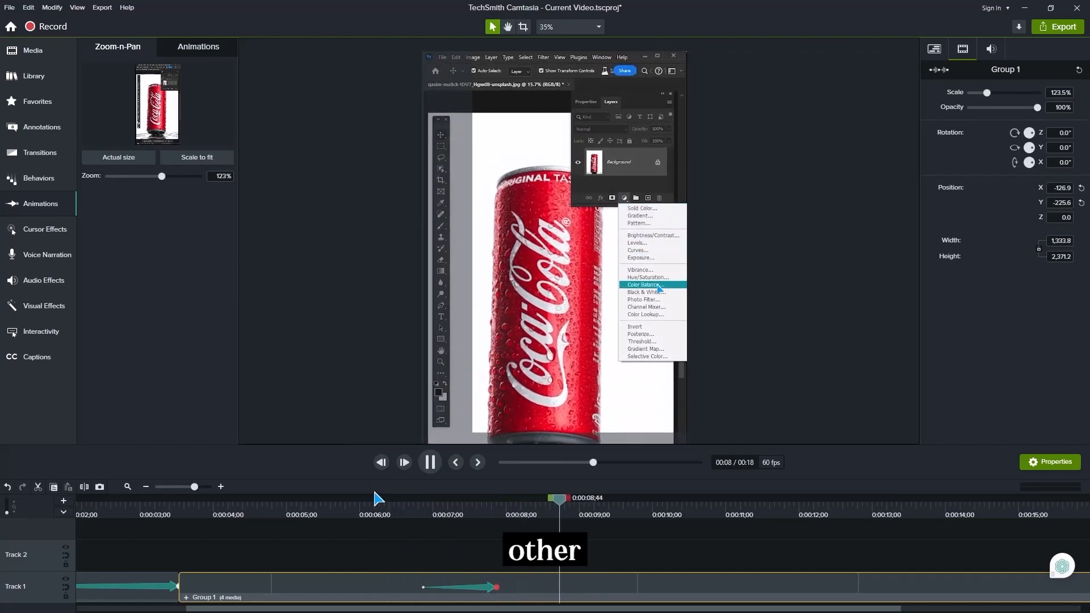
key("space")
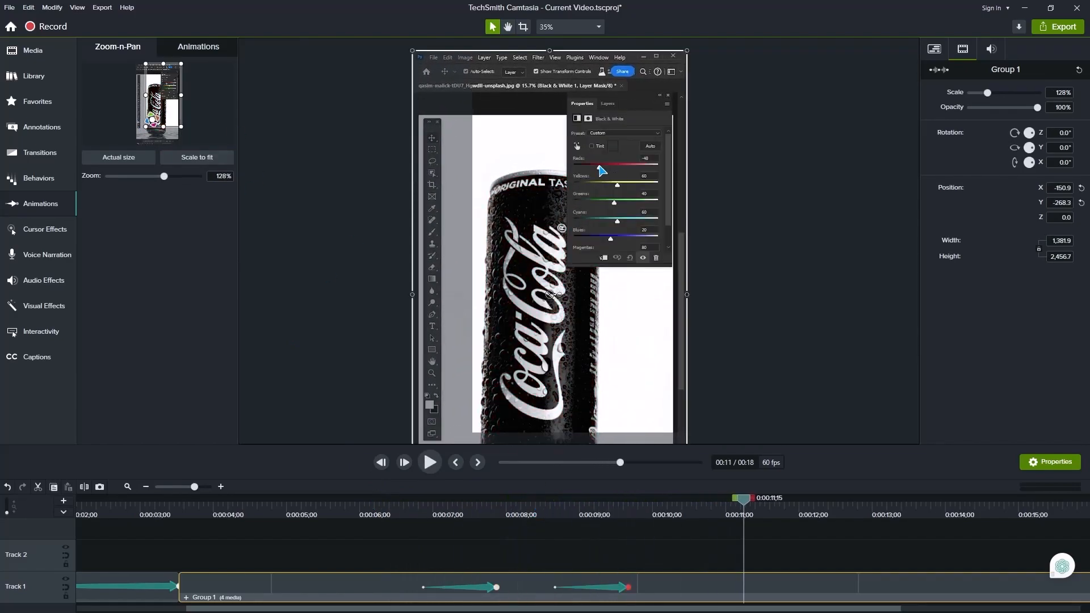
left_click(164, 105)
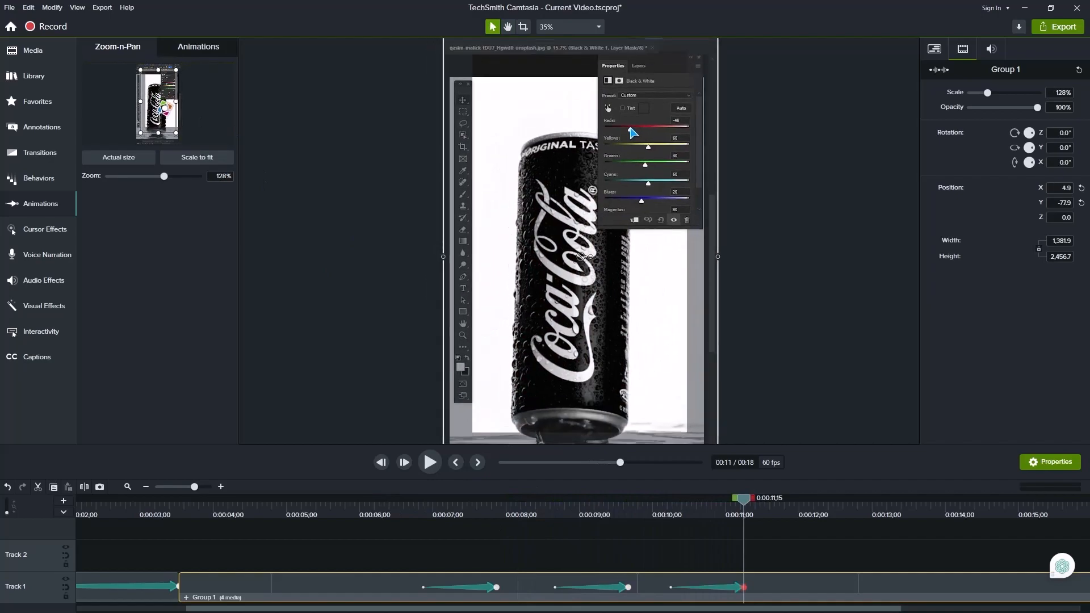
Step: Add an animation at 0:00:12;33 that zooms the group out to 108%, and play it
key("space")
key("space")
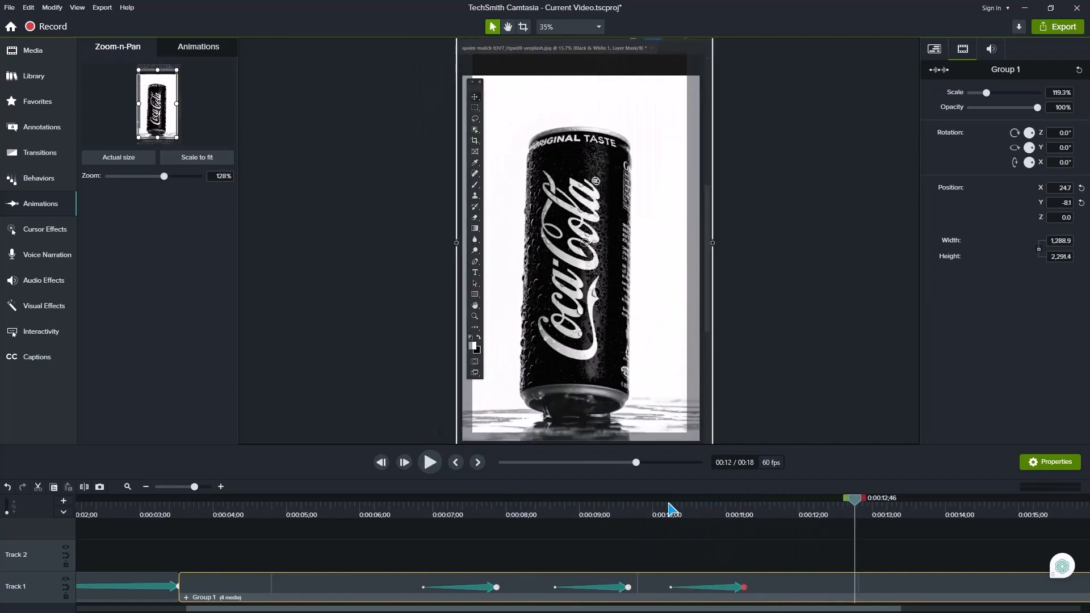
key("space")
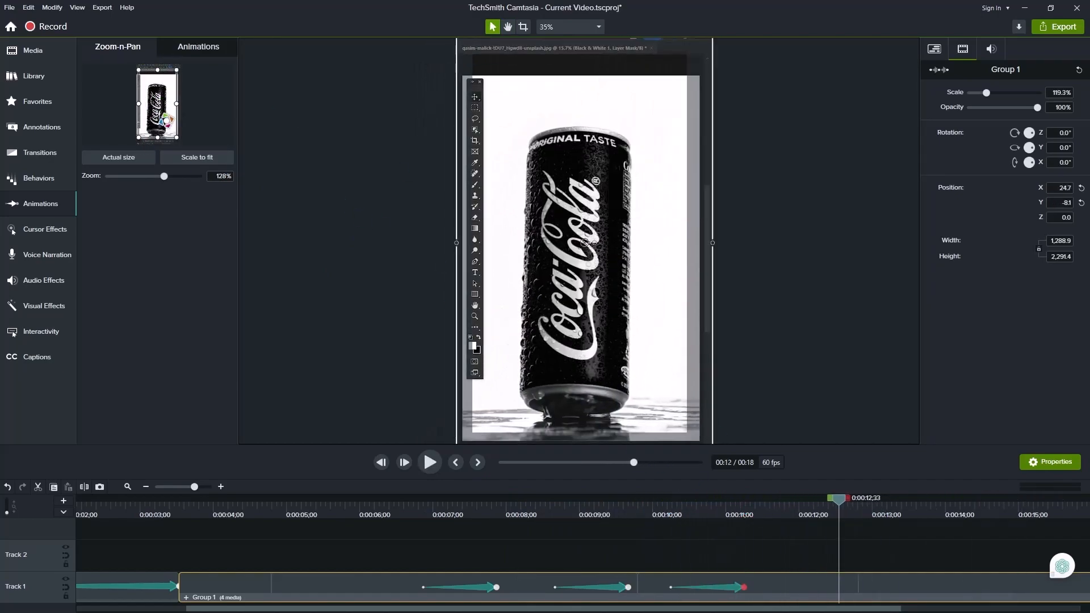
left_click_drag(166, 120, 164, 127)
left_click_drag(173, 77, 176, 74)
key("space")
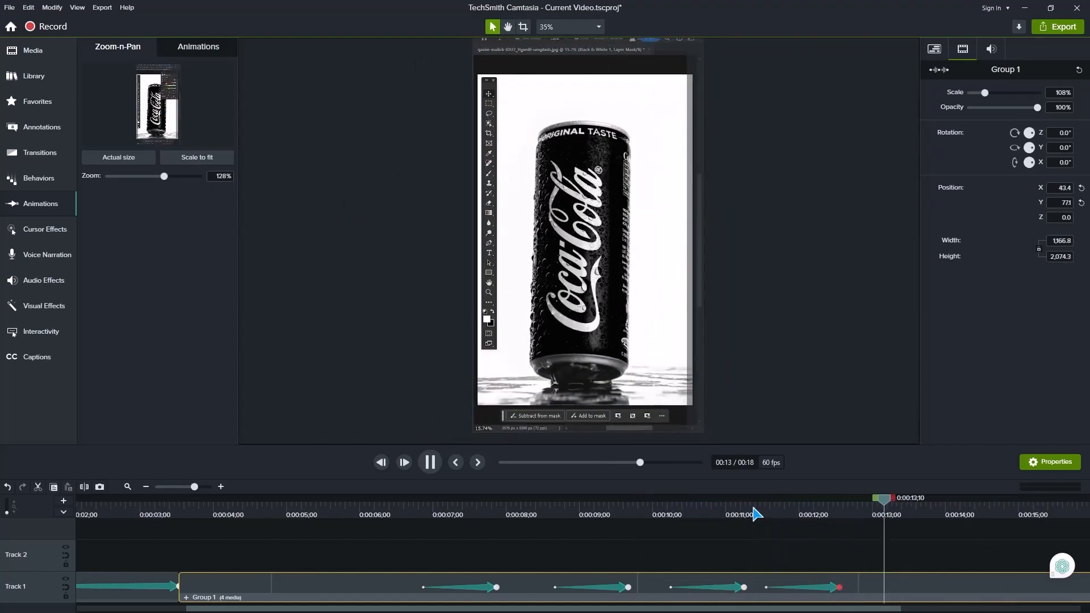
left_click(744, 559)
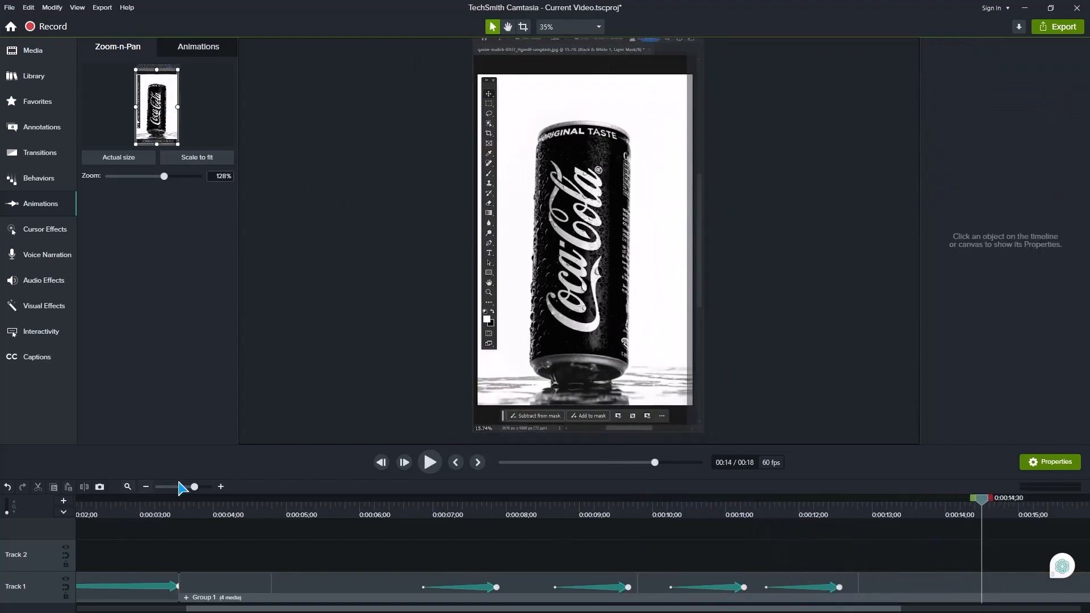
Step: Select all four zoom animations on the group together and shorten them by moving their start points later
left_click(184, 487)
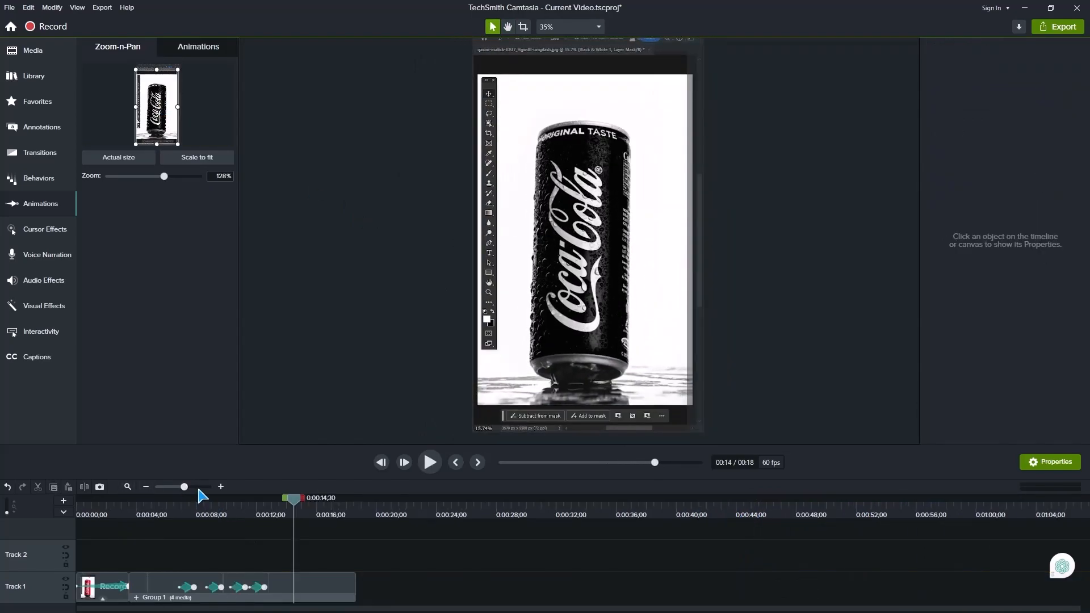
left_click(193, 487)
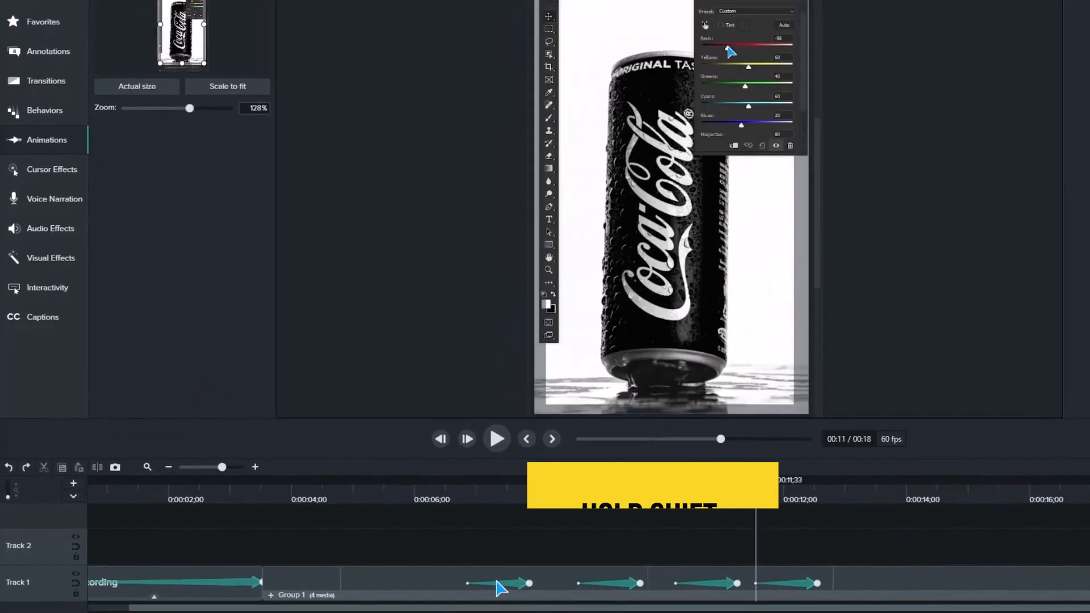
left_click(431, 588, "shift")
left_click(624, 584, "shift")
left_click(711, 584, "shift")
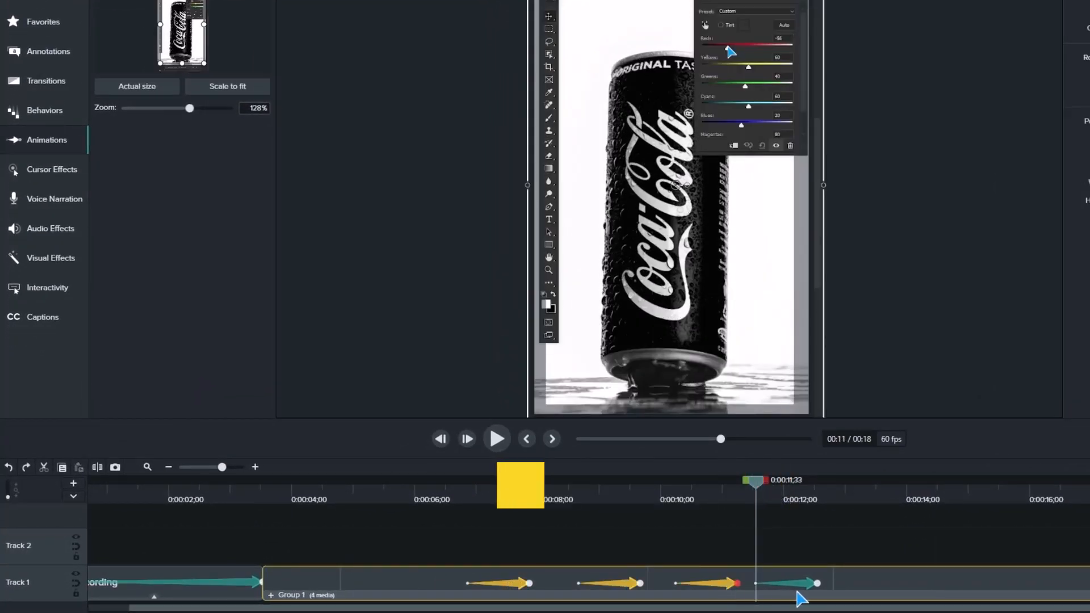
left_click(799, 585, "shift")
left_click_drag(760, 580, 778, 585)
Step: Play through the shortened zoom animations, replaying the section from the first one up to 0:00:09;00
left_click(465, 497)
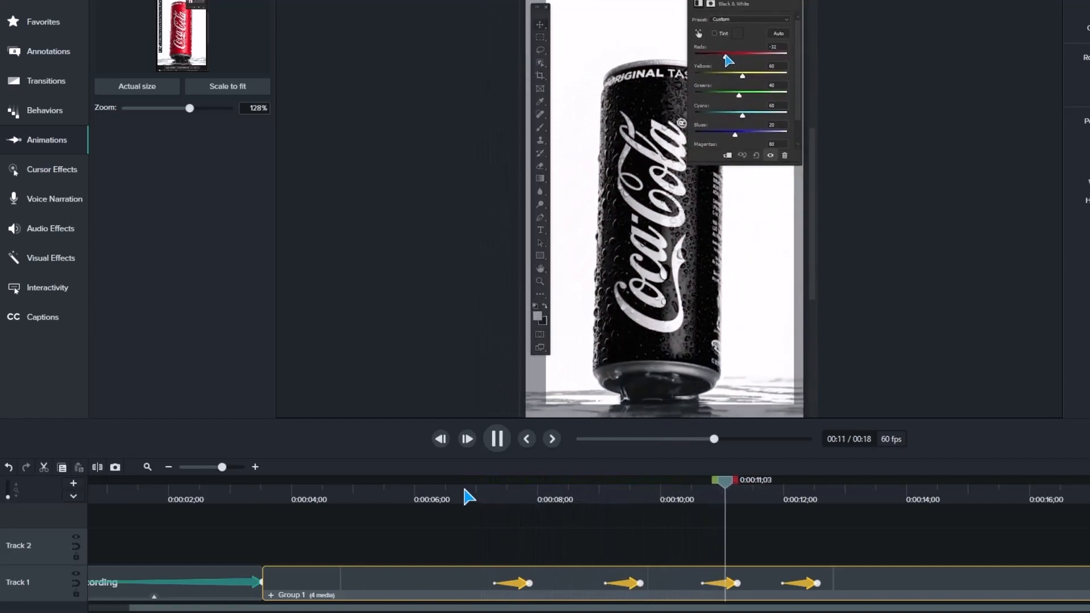
left_click(680, 498)
left_click(489, 495)
key("space")
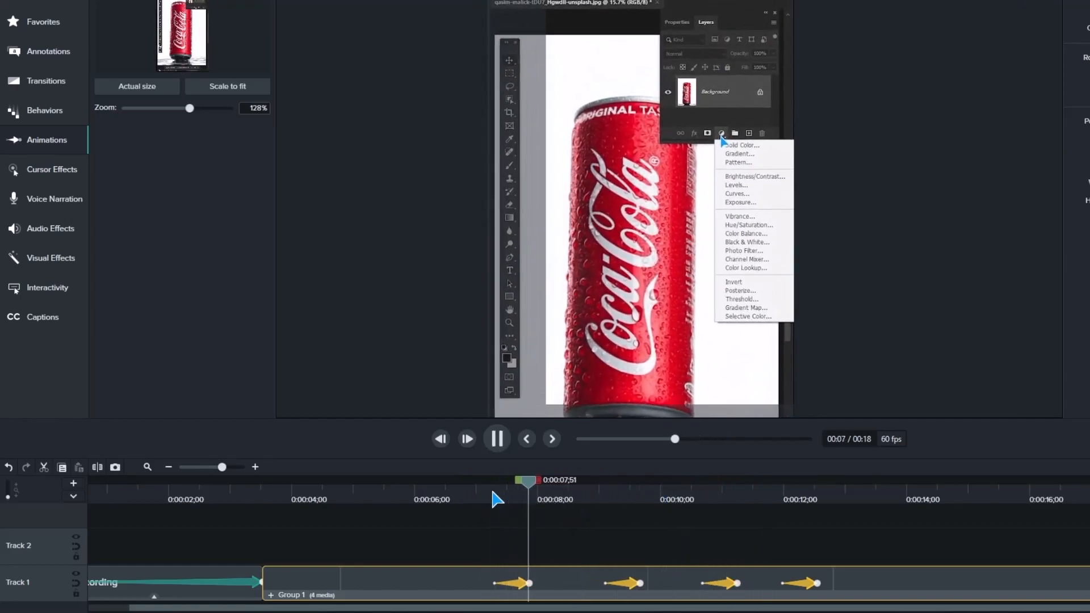
key("space")
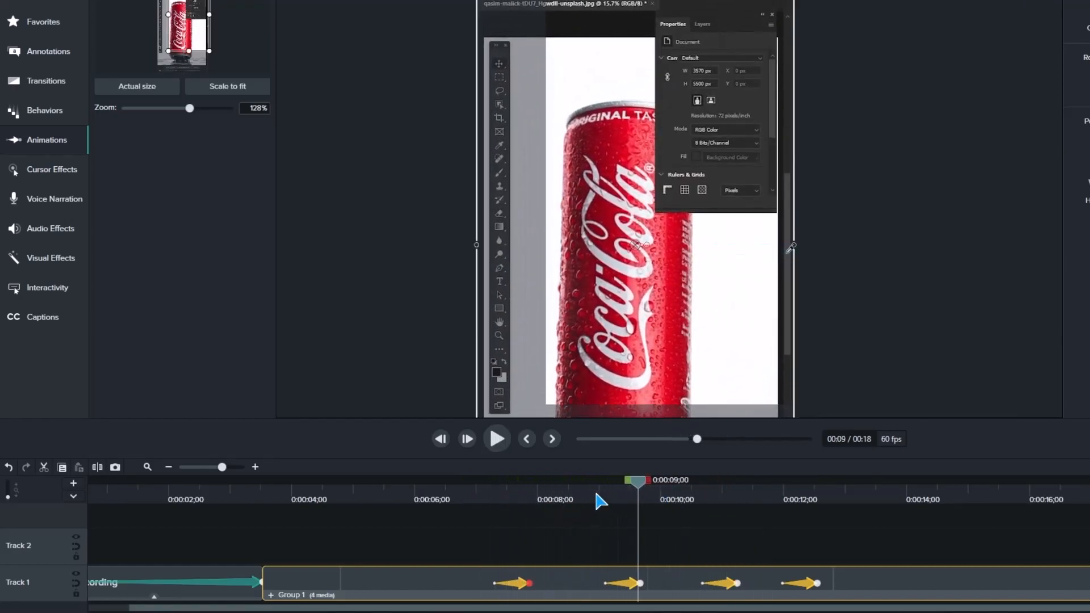
Step: Move only the second zoom animation earlier so it starts at about 0:00:08;30, and play that section
left_click(579, 495)
left_click(616, 548)
left_click_drag(629, 585, 591, 584)
left_click(544, 500)
key("space")
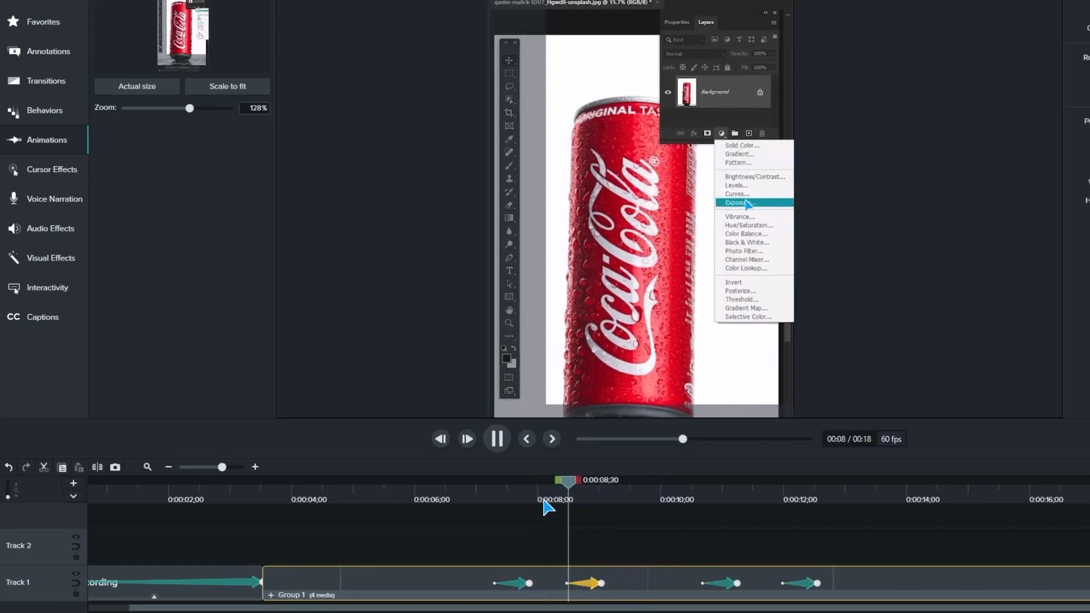
Step: Move the third zoom animation about half a second earlier and play through the remaining animations
left_click(486, 495)
key("space")
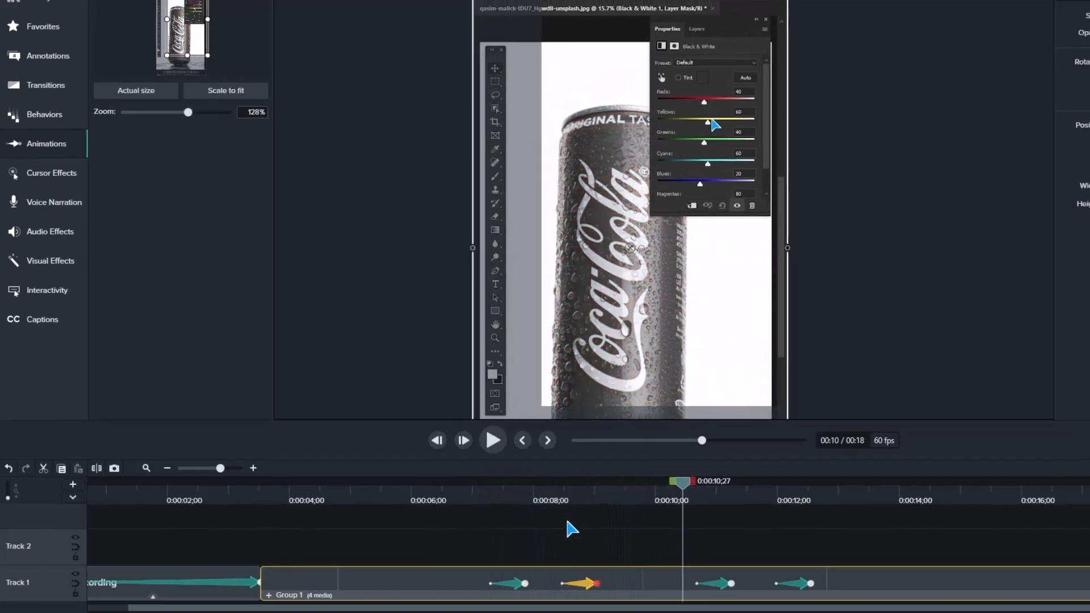
left_click_drag(724, 583, 689, 584)
left_click(644, 492)
key("space")
key("space")
key("space")
key("space")
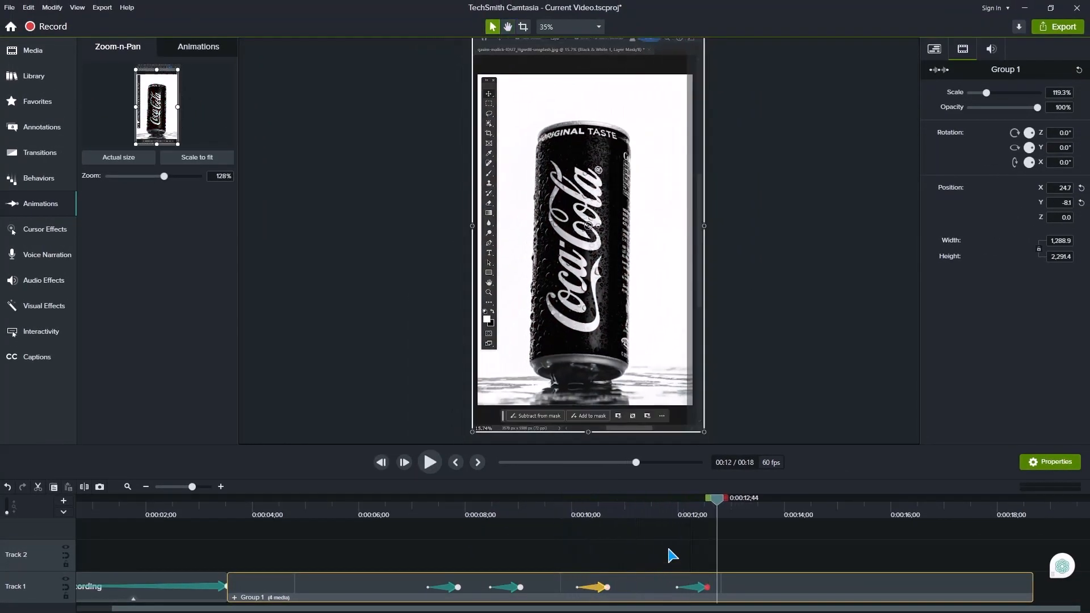
left_click(672, 564)
left_click(652, 502)
key("space")
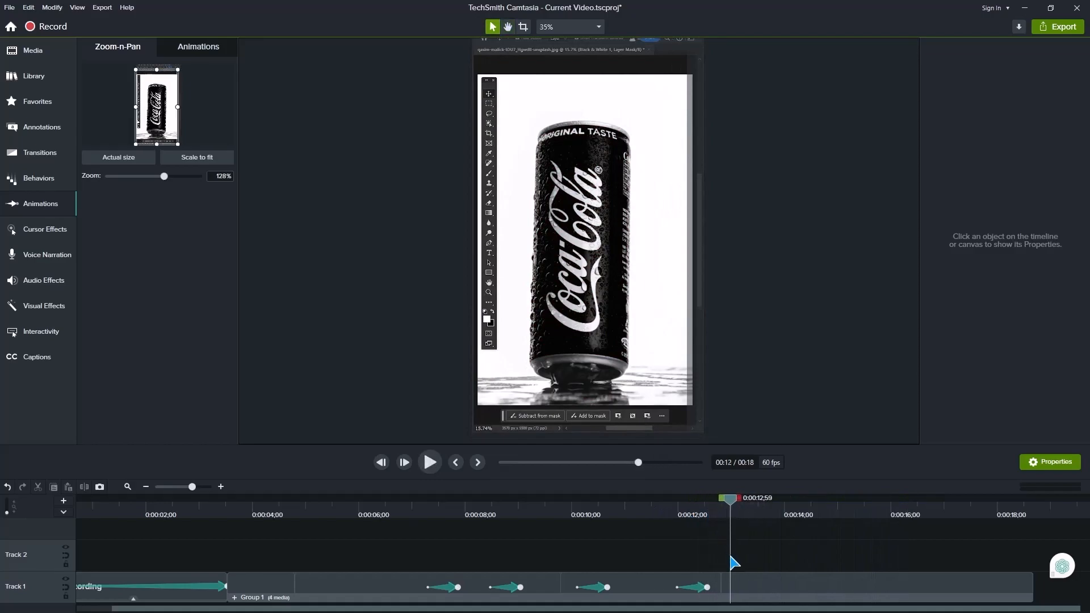
Step: Split the group at 0:00:14;58 and near 0:00:13;09, ripple-delete the section between the cuts, and play the result
left_click(756, 584)
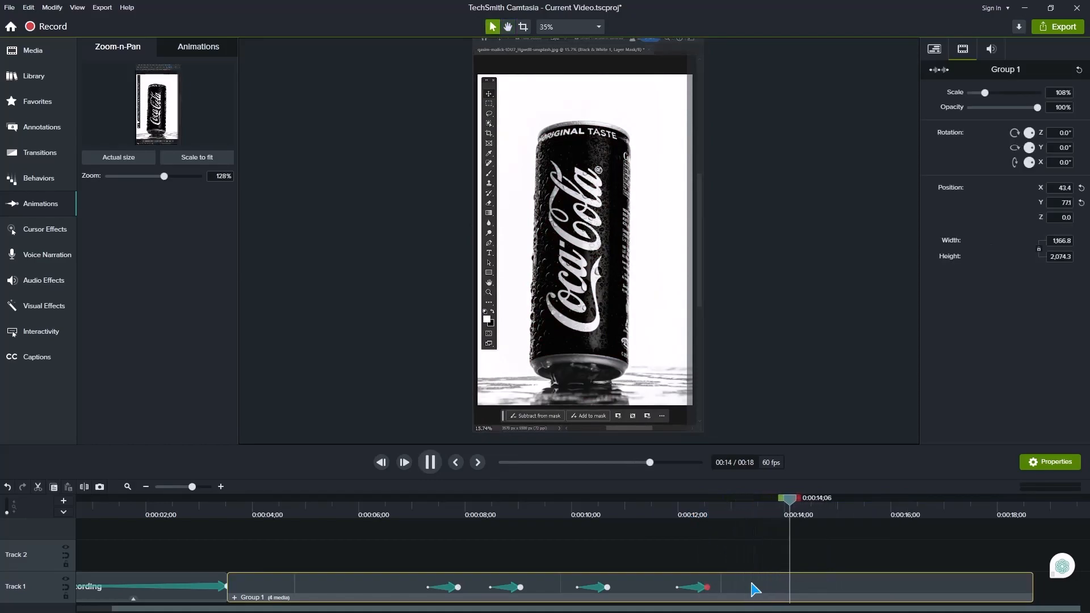
key("space")
left_click_drag(868, 500, 837, 512)
key("c")
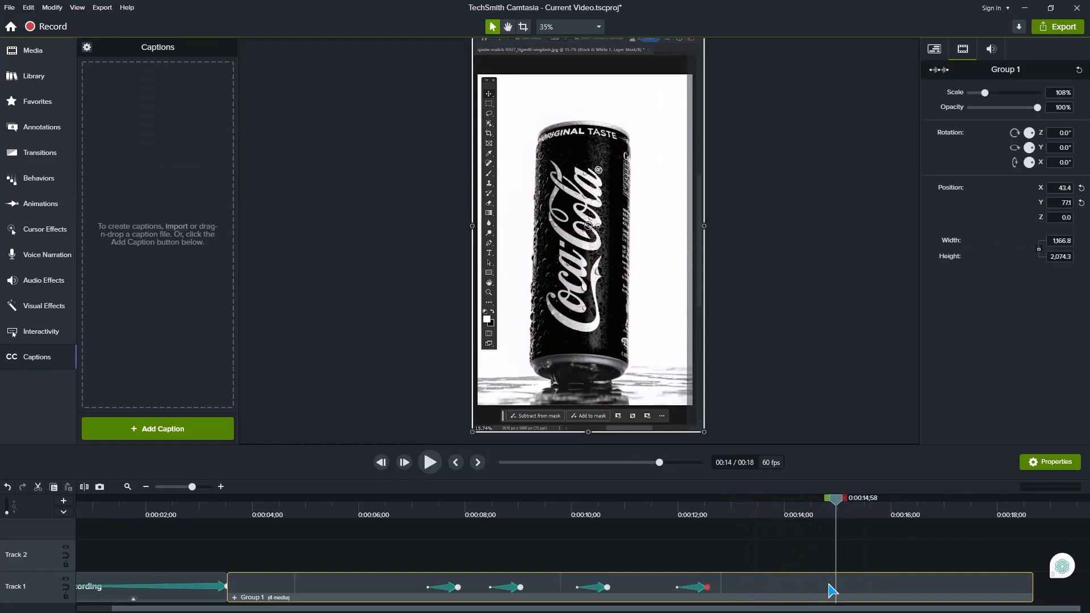
key("s")
left_click(765, 515)
left_click_drag(733, 516, 706, 509)
key("s")
left_click(766, 588)
key("ctrl+BackSpace")
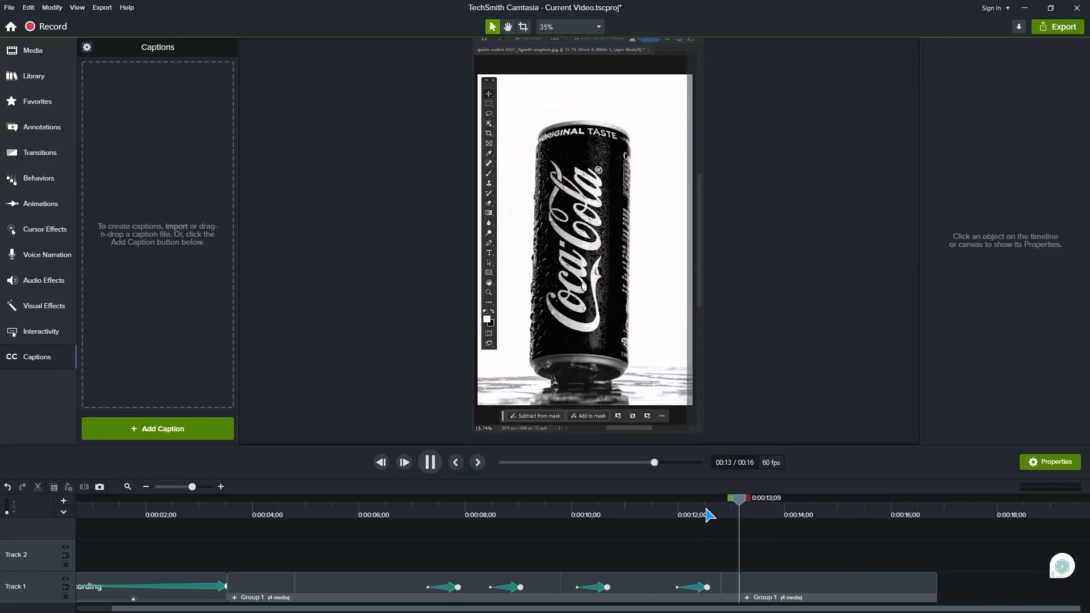
key("space")
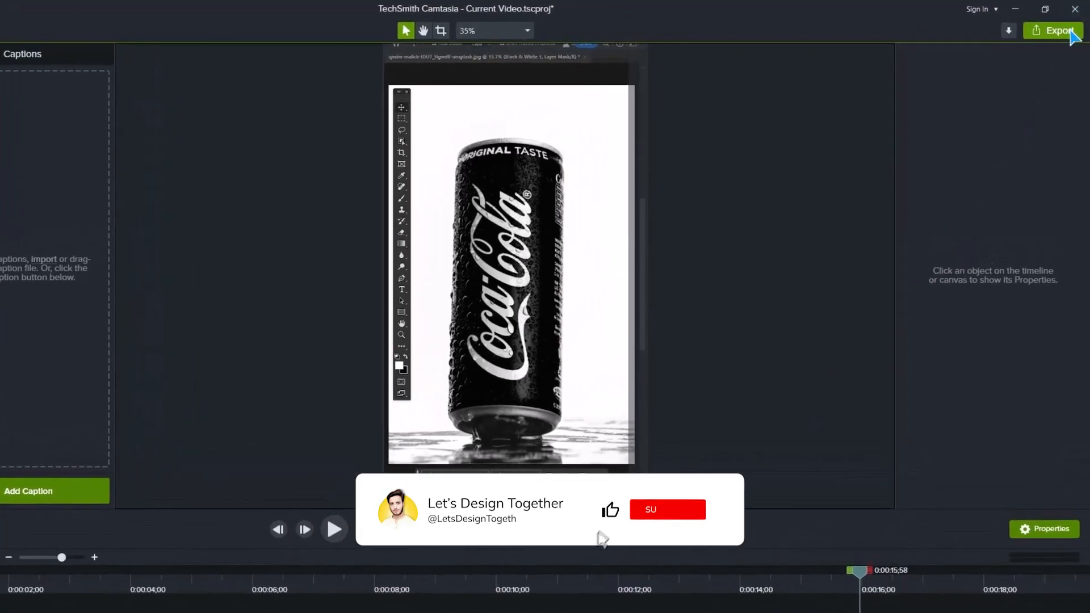
Step: Export the project to the desktop as a local MP4 file named 2nd and close the export window
left_click(1057, 27)
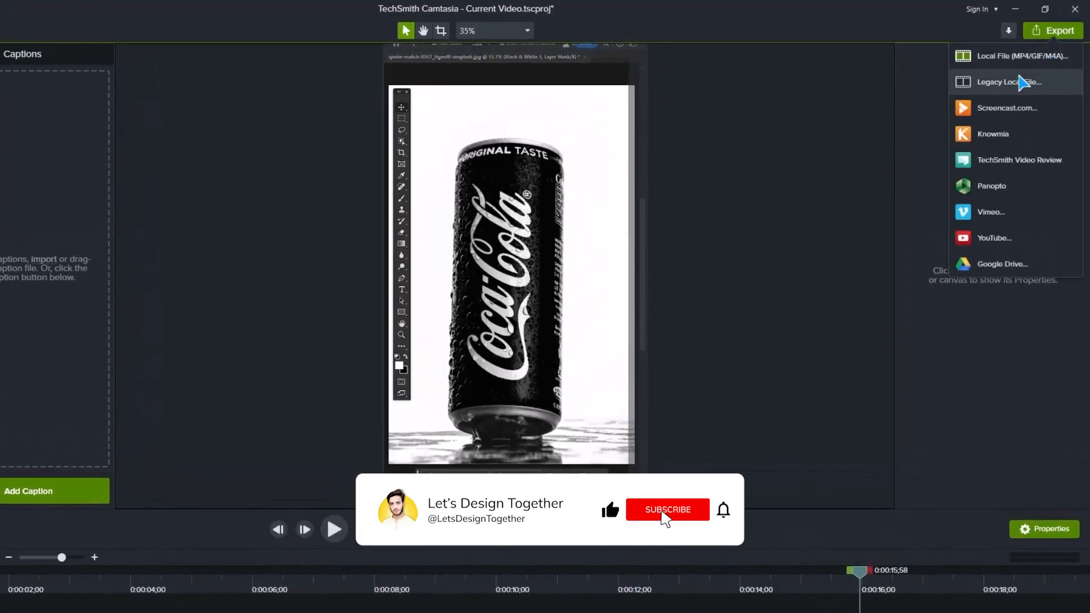
left_click(1016, 56)
left_click(544, 352)
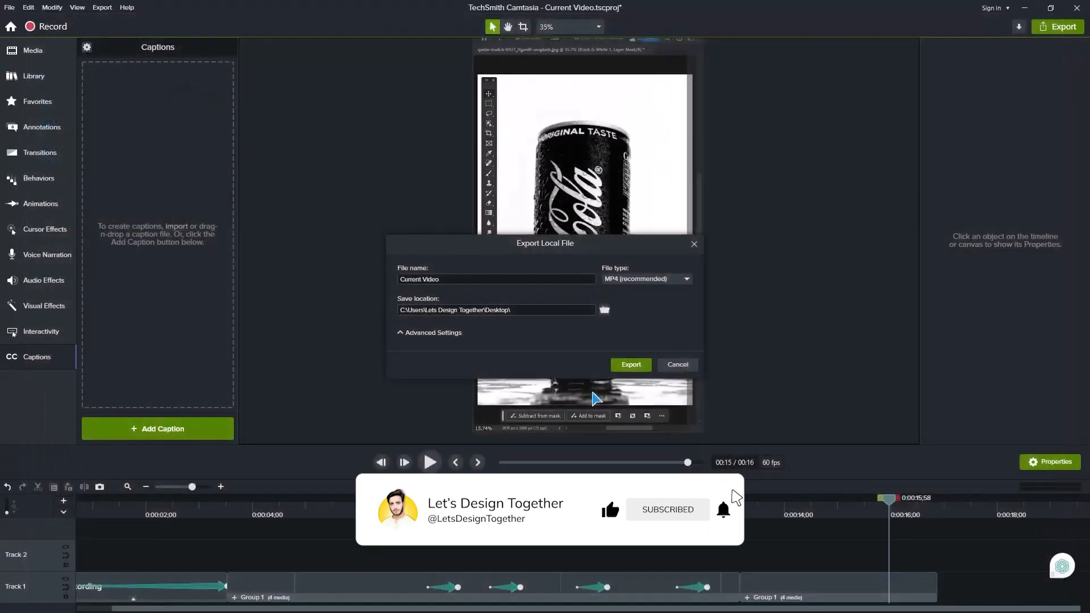
type("2nd")
left_click(632, 368)
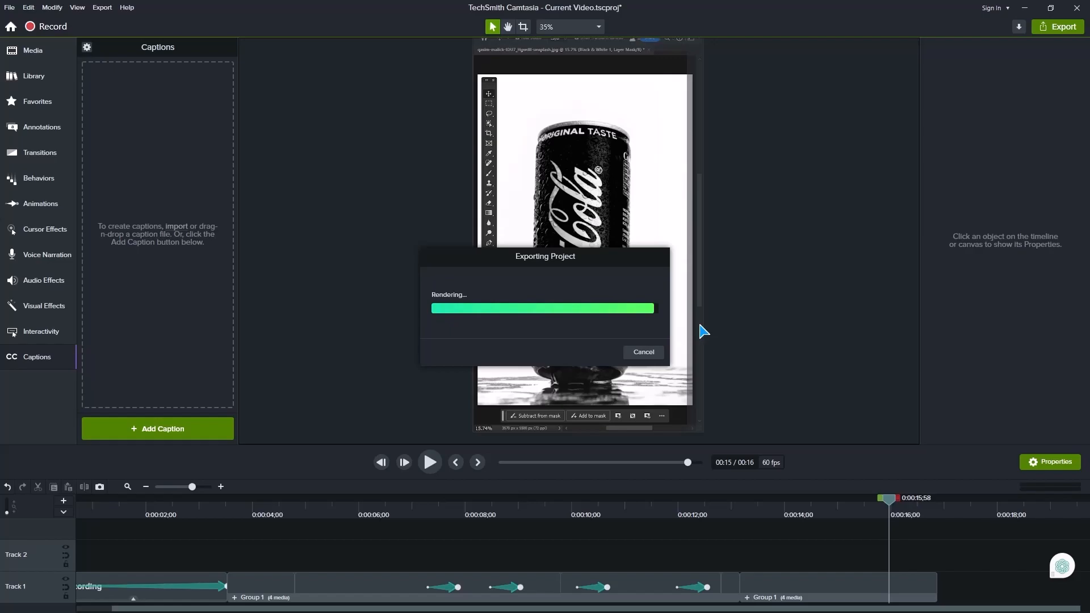
left_click(493, 332)
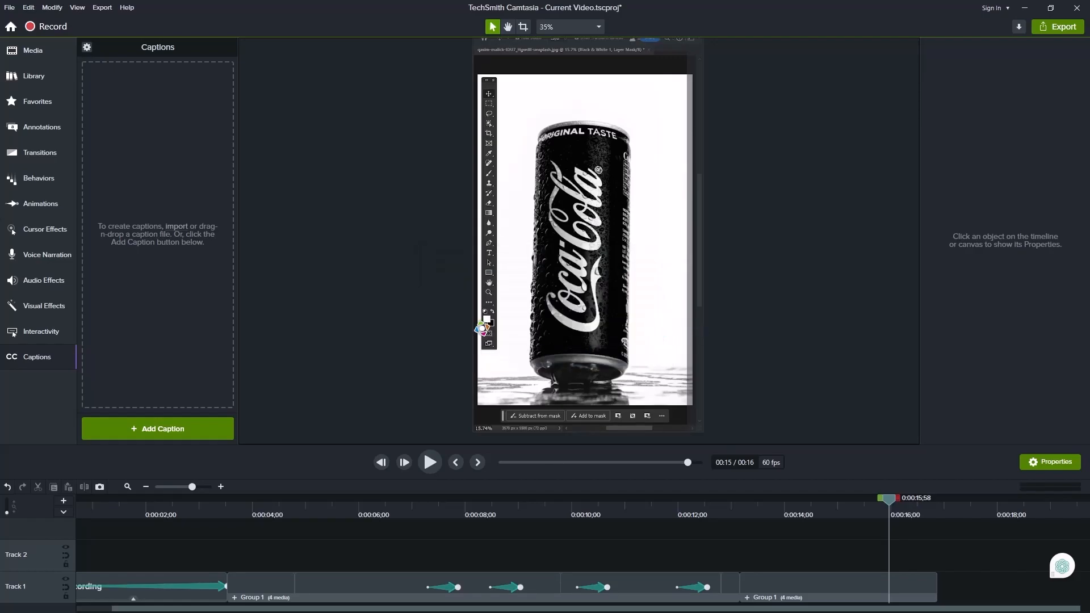
Step: Switch to Premiere Pro and import 2nd.mp4 into the open bin
key("alt+Tab")
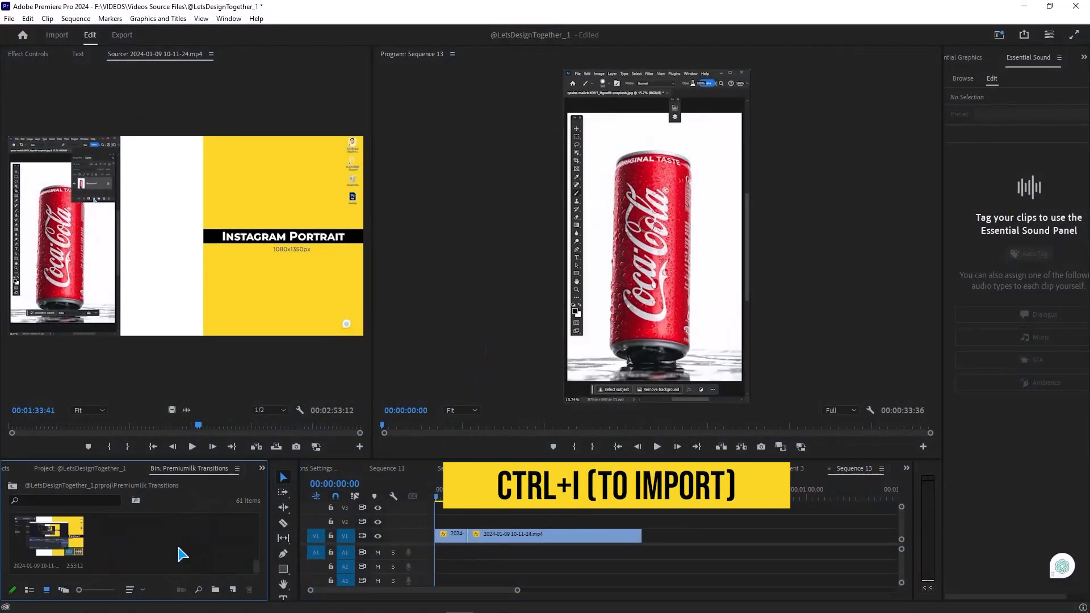
key("ctrl+i")
left_click(54, 138)
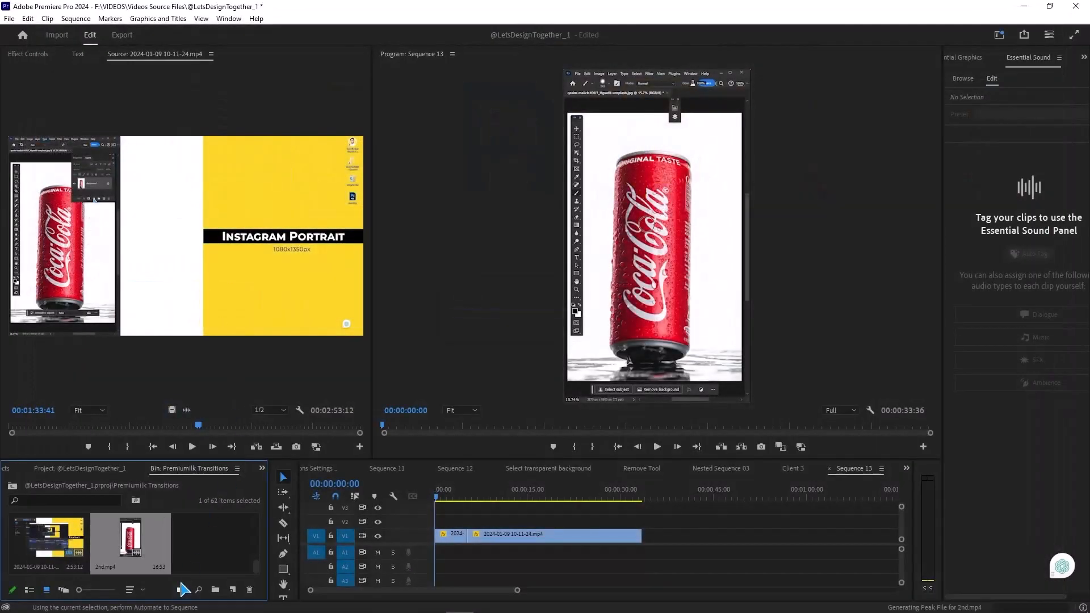
Step: Replace the original V1 clips in Sequence 13 with 2nd.mp4, starting at the beginning, and play the sequence
left_click_drag(148, 554, 462, 520)
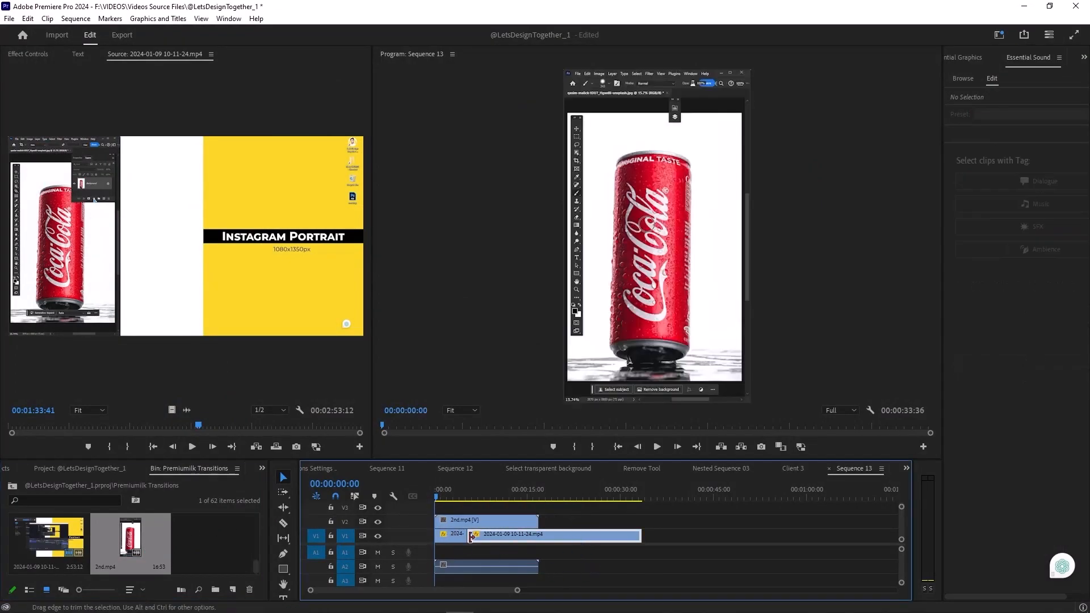
key("Delete")
left_click_drag(487, 521, 487, 535)
key("space")
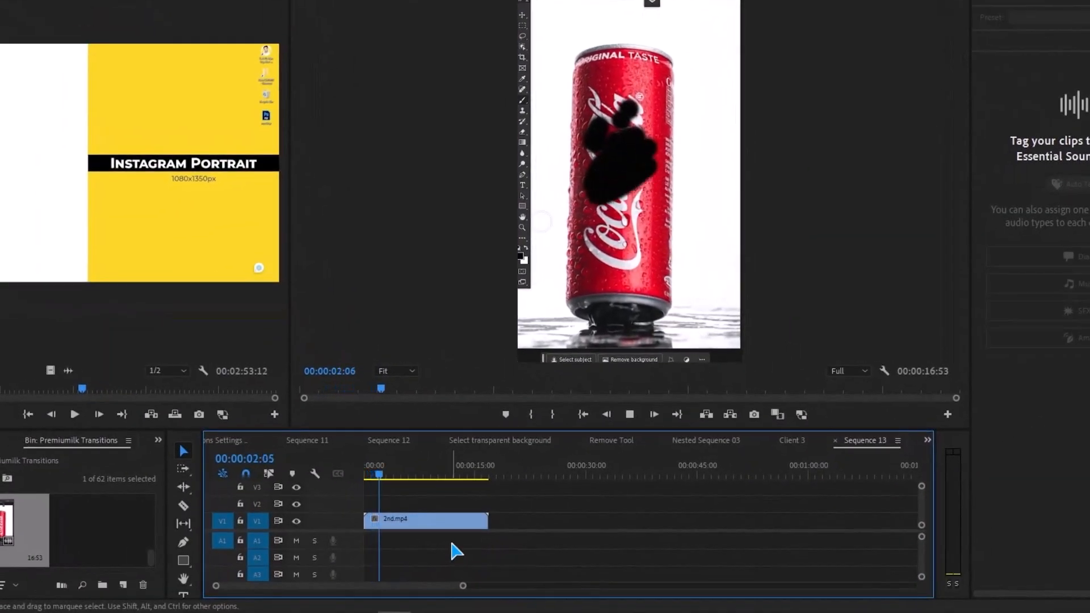
Step: Copy the Cross Animation.mp4 clip from the Remove Tool sequence into Sequence 13, placing it above 2nd.mp4 at about 0:00:02;40
key("space")
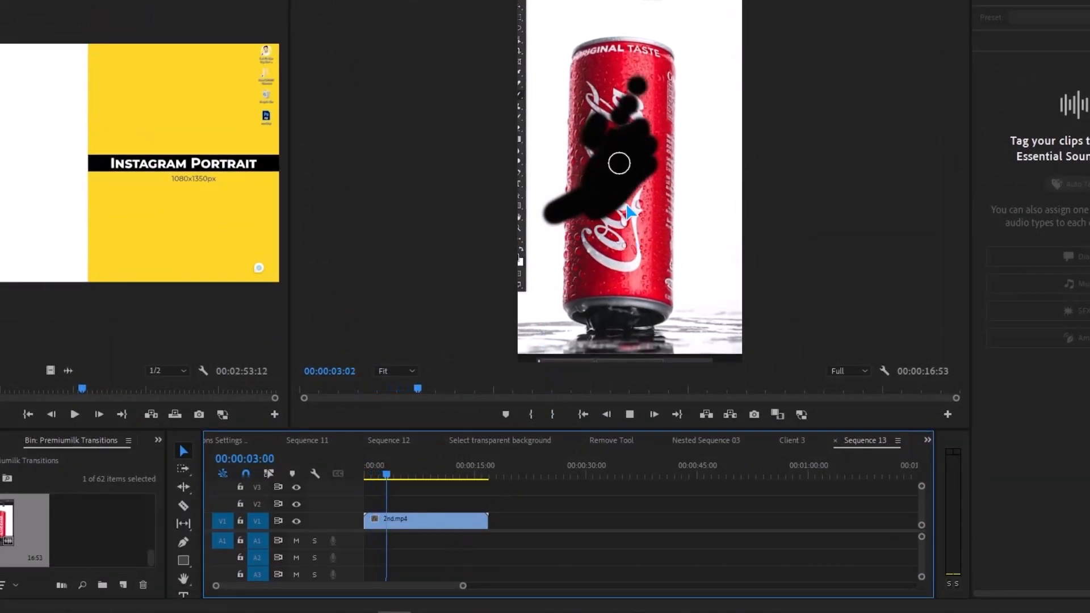
key("space")
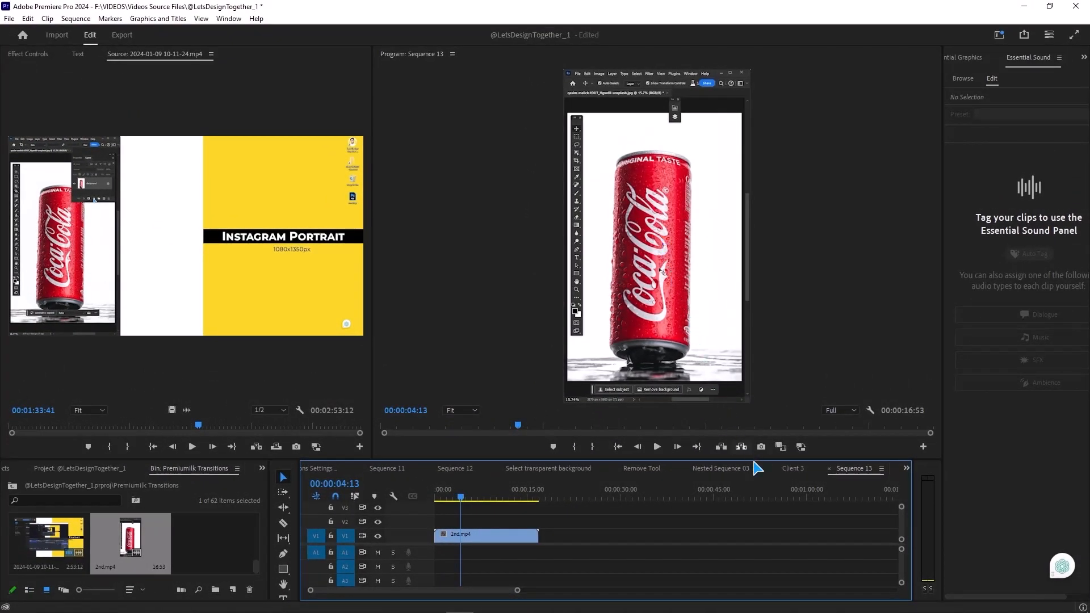
left_click(713, 475)
left_click(640, 471)
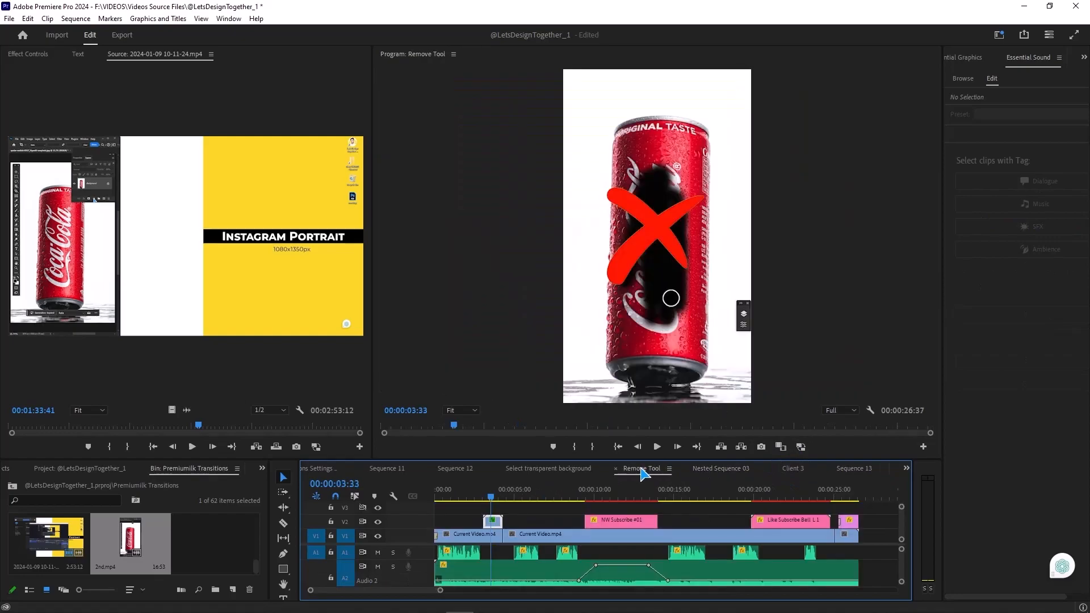
left_click_drag(632, 458, 633, 358)
left_click(857, 369)
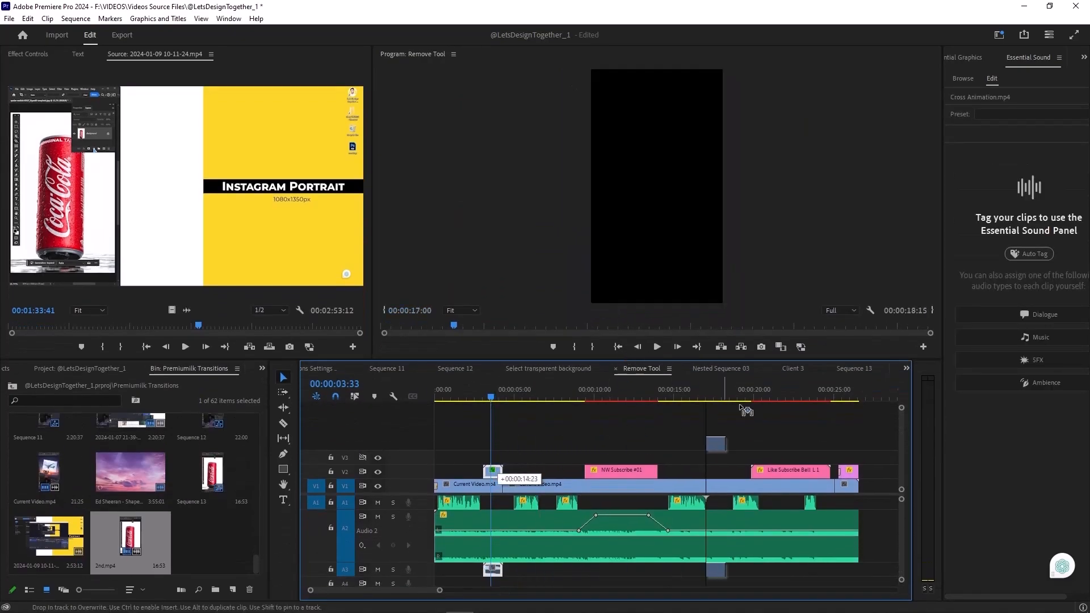
left_click_drag(856, 369, 482, 474)
left_click(436, 396)
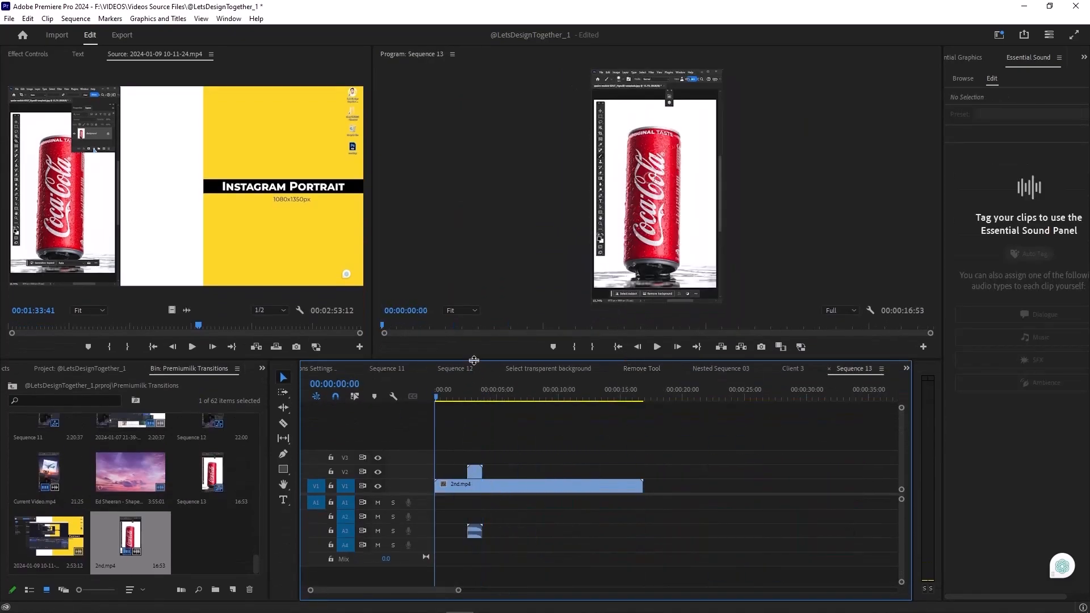
left_click_drag(474, 360, 459, 464)
Step: Move the Cross Animation audio up to A2, shift the clip earlier to start at about 0:00:02;10, and play the result
key("space")
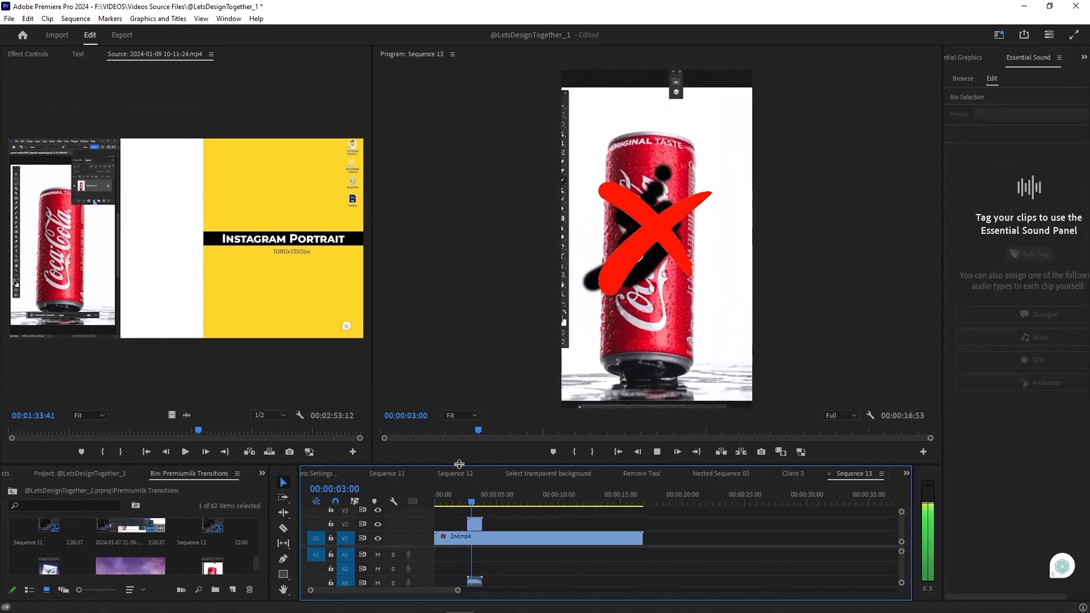
key("space")
left_click_drag(481, 499, 480, 504)
key("equal")
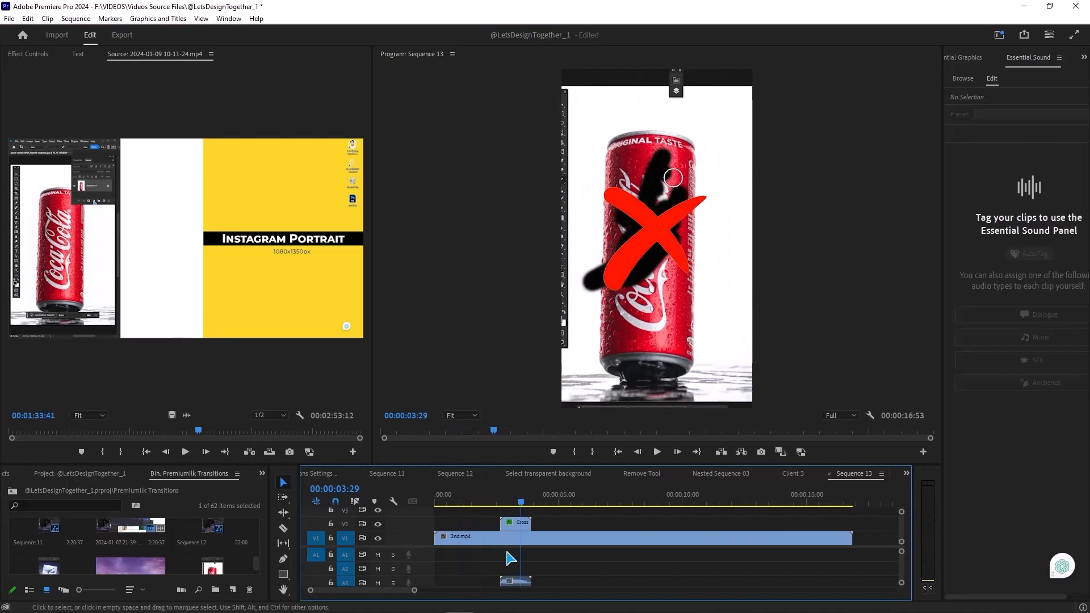
left_click(514, 581)
key("alt+Up")
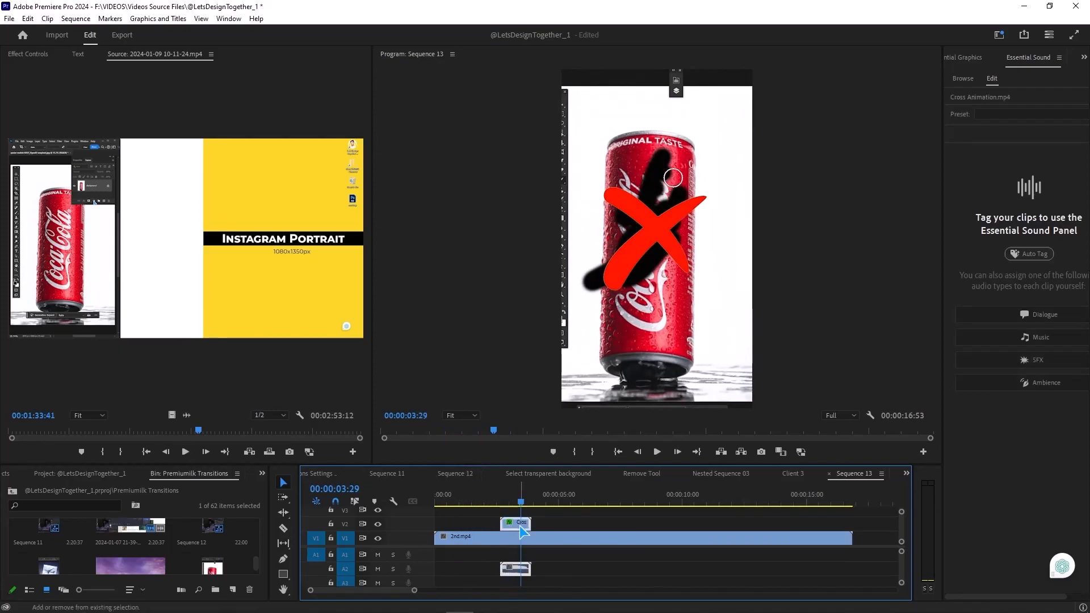
left_click_drag(514, 573, 503, 572)
left_click(461, 503)
key("space")
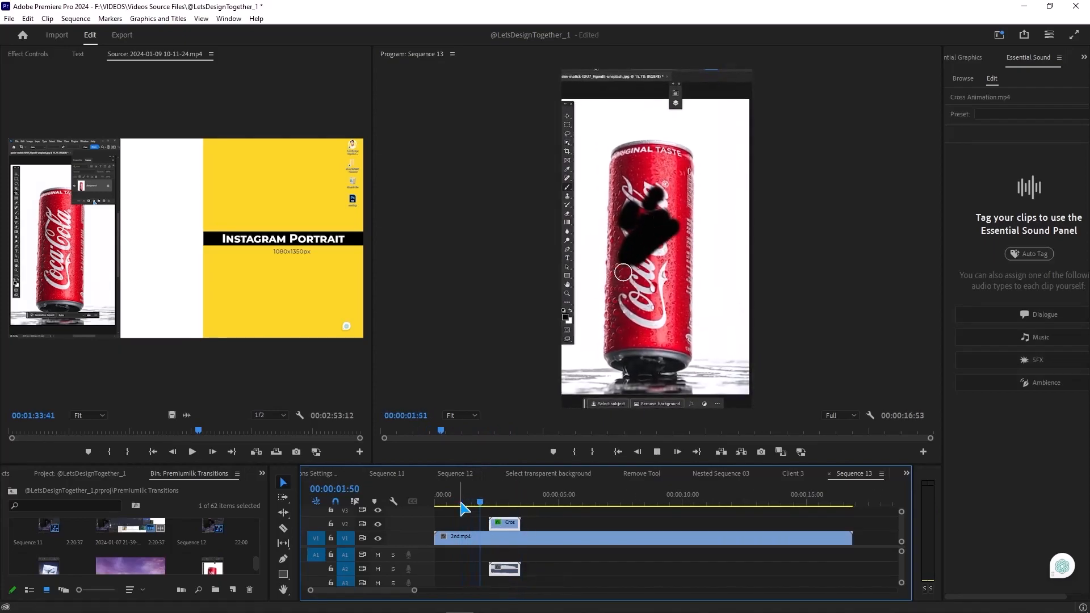
key("space")
key("space")
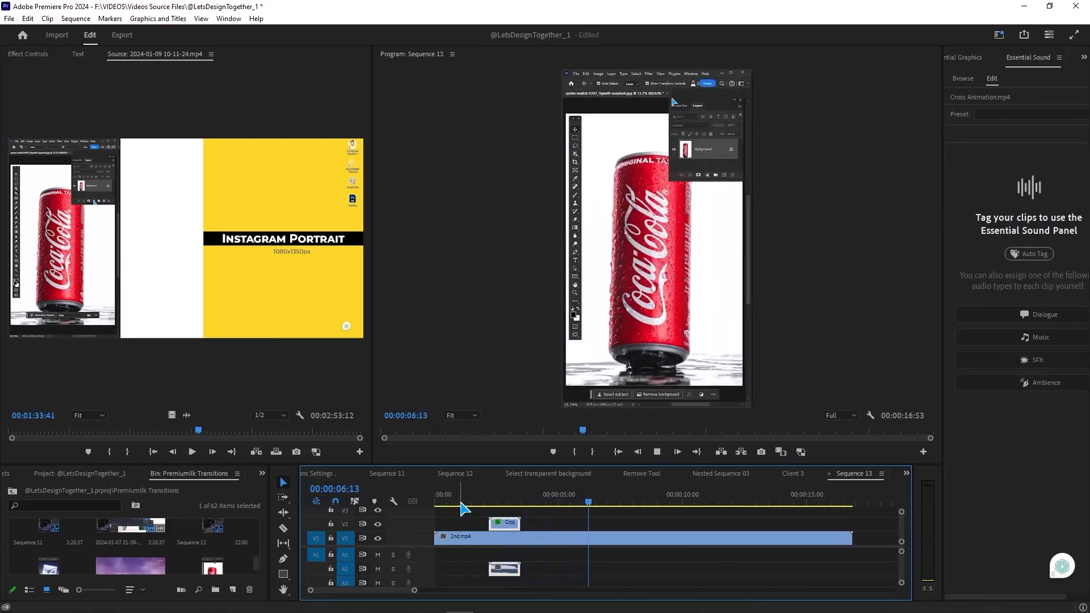
Step: Split 2nd.mp4 at 0:00:03;46 and about 0:00:04;30, ripple-delete the section between the cuts, and play the result
left_click(517, 504)
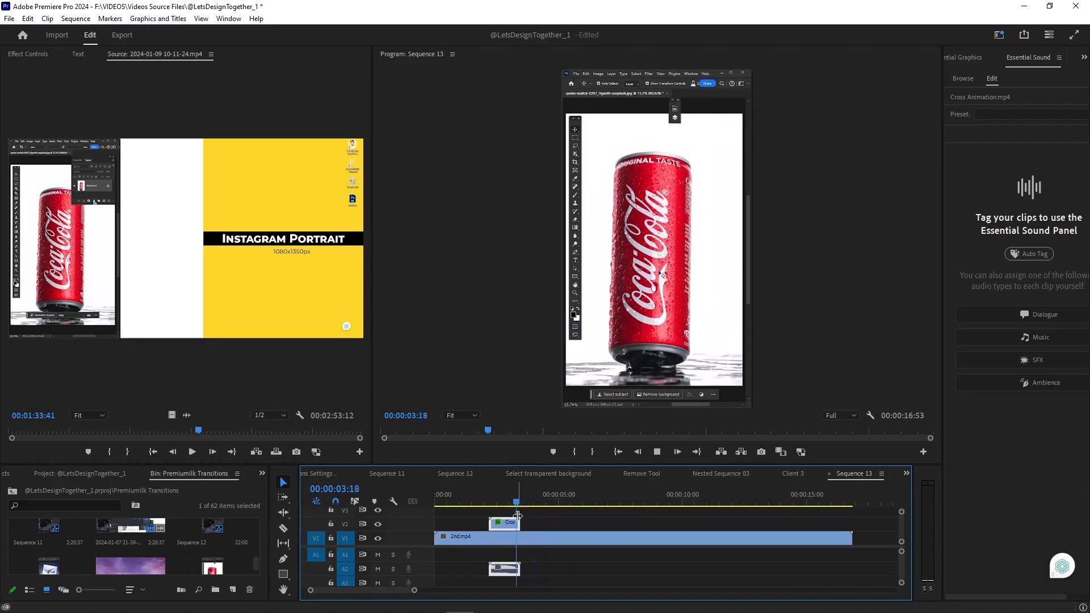
key("space")
left_click_drag(564, 500, 512, 503)
key("c")
left_click(546, 537)
key("space")
key("space")
left_click(527, 538)
left_click(284, 482)
left_click(536, 542)
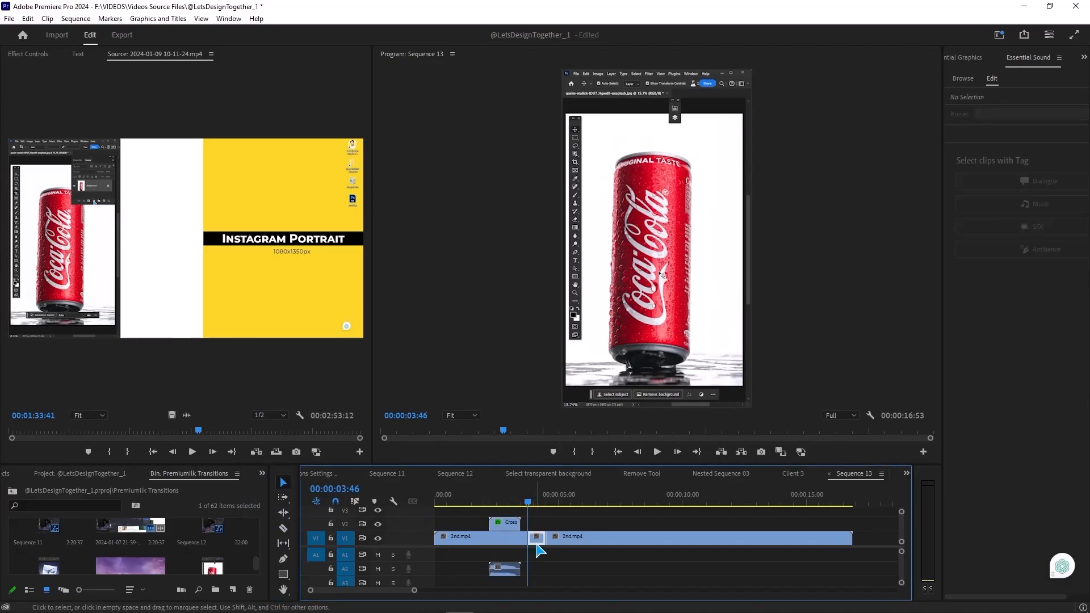
key("space")
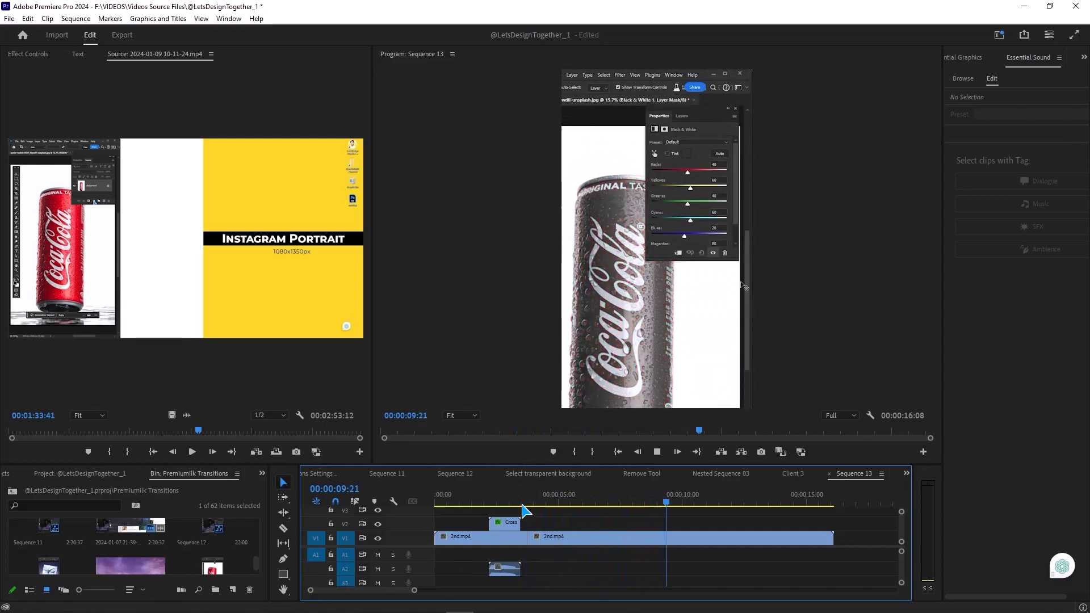
Step: Copy the yellow Subscribe outro clips from the end of the Remove Tool sequence to the end of 2nd.mp4 in Sequence 13
left_click(767, 503)
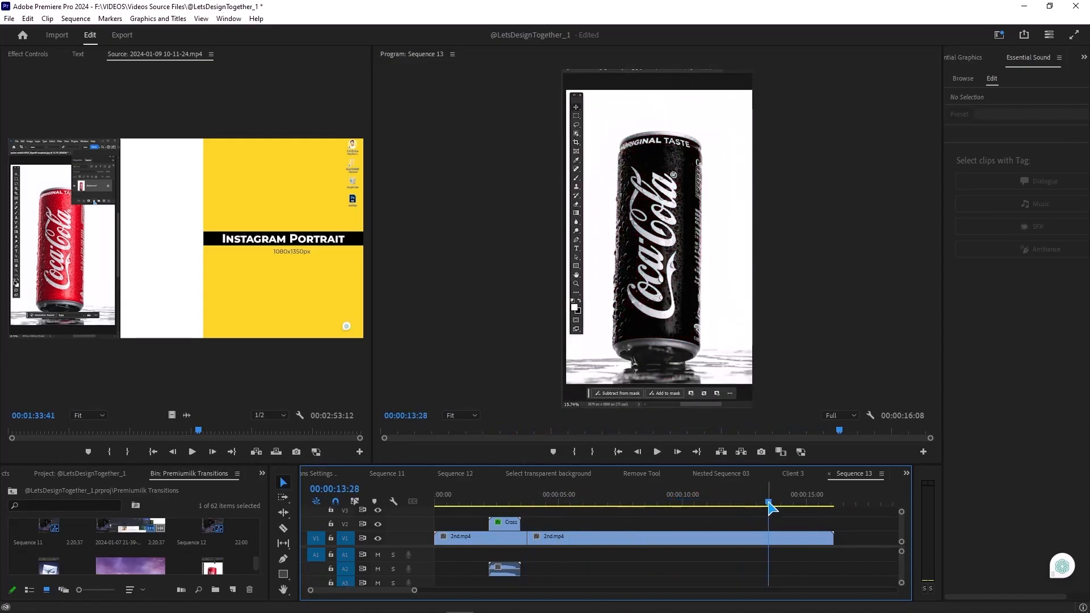
key("space")
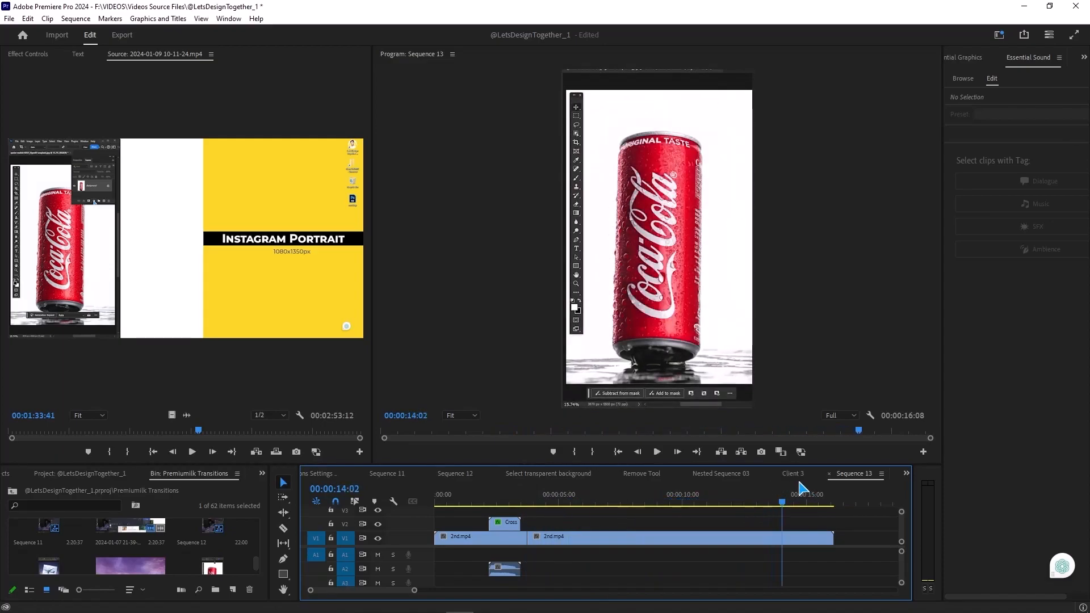
left_click(641, 474)
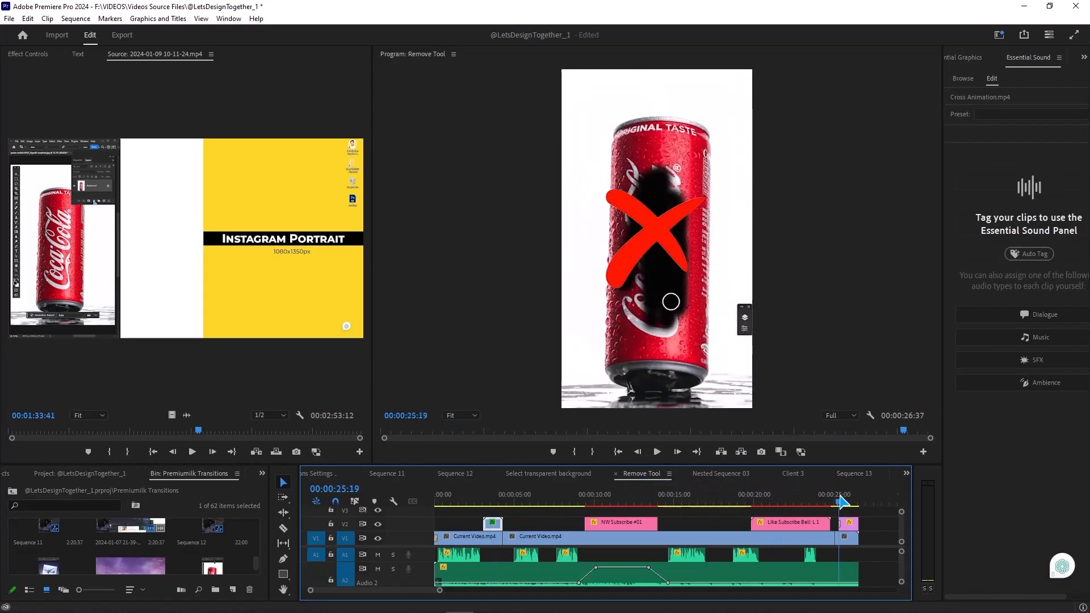
left_click(844, 502)
left_click(850, 542)
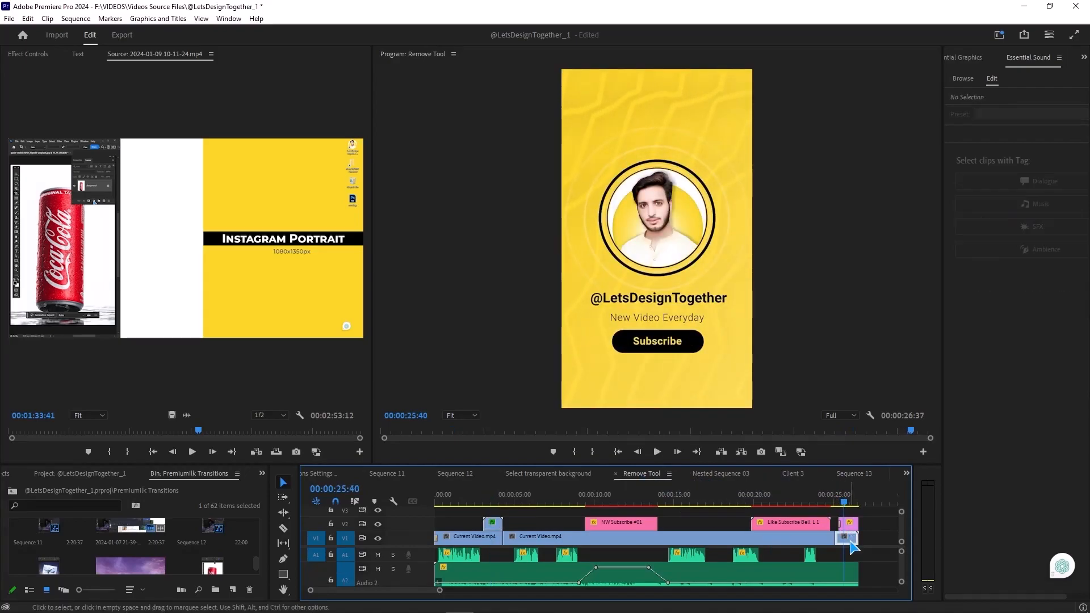
left_click(851, 473)
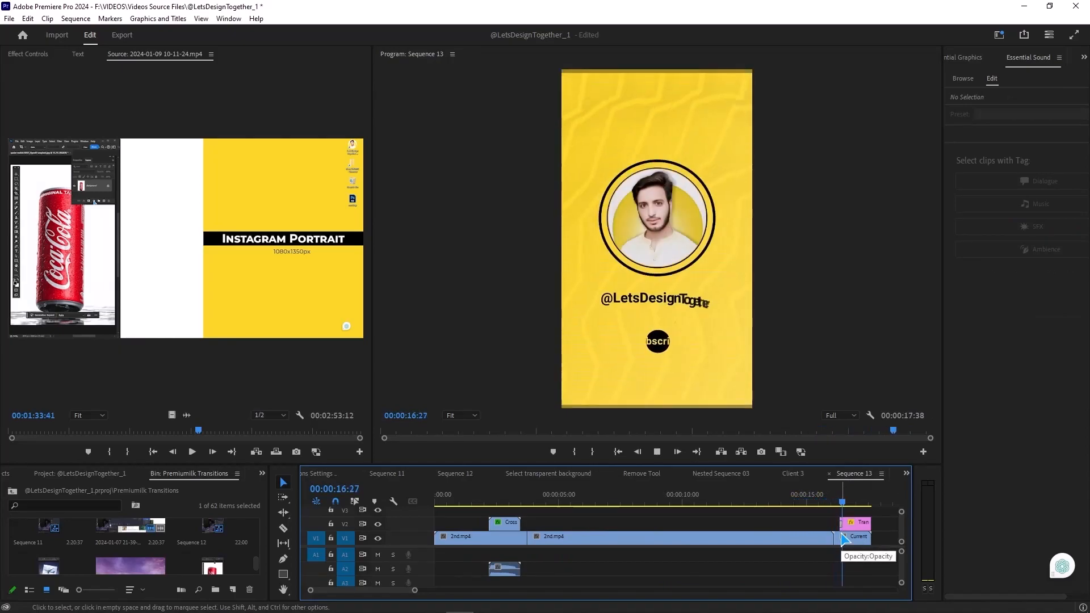
key("space")
Step: Trim the end of 2nd.mp4 to about 0:00:13;58 and close the gap before the outro clips
left_click_drag(833, 502, 694, 506)
left_click_drag(777, 506, 808, 506)
left_click_drag(832, 538, 781, 539)
left_click(817, 538)
key("Delete")
left_click(731, 507)
key("space")
left_click(795, 539)
key("Delete")
Step: Play the end of Sequence 13 to check the change from 2nd.mp4 to the outro
left_click(747, 506)
key("space")
left_click(720, 505)
key("space")
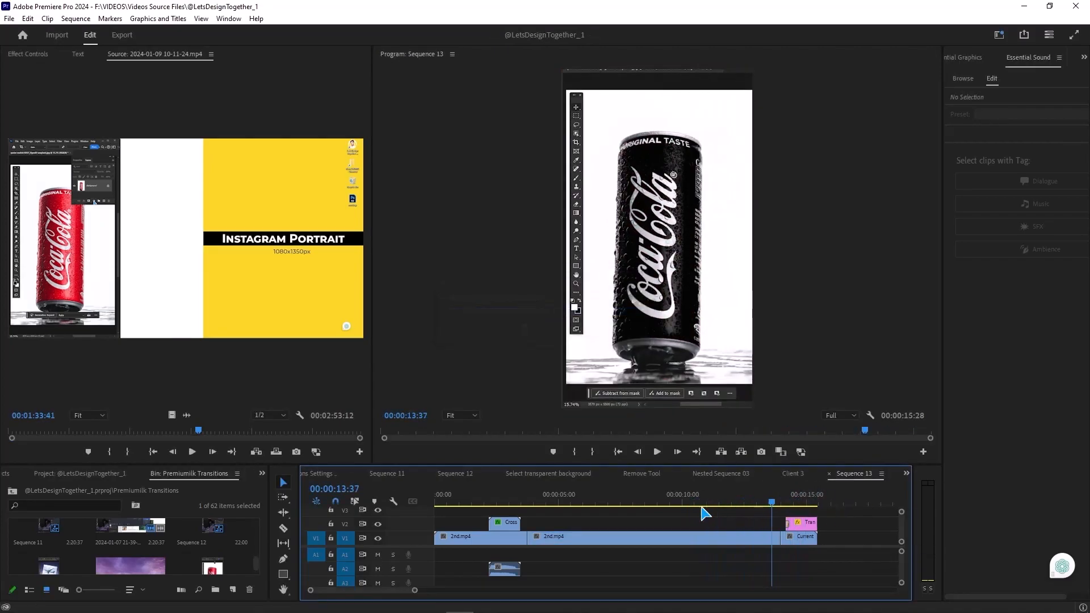
left_click(754, 505)
key("space")
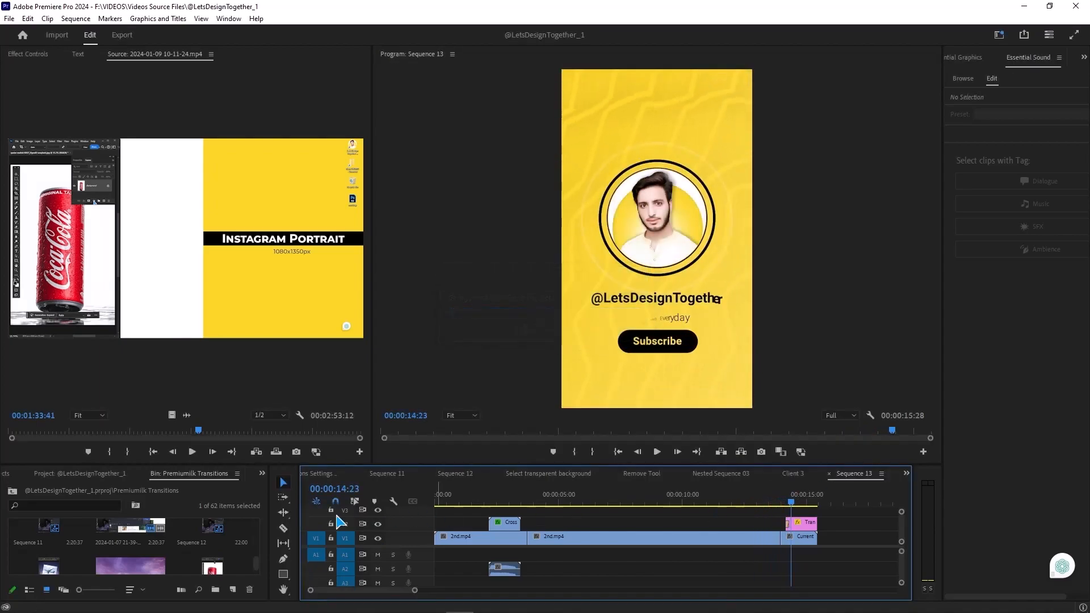
Step: Import the NEFFEX track Til I Hear'em Say from the TOP OF TOP folder and place it on A1 from the sequence start
scroll(244, 553, "down", 3)
double_click(241, 555)
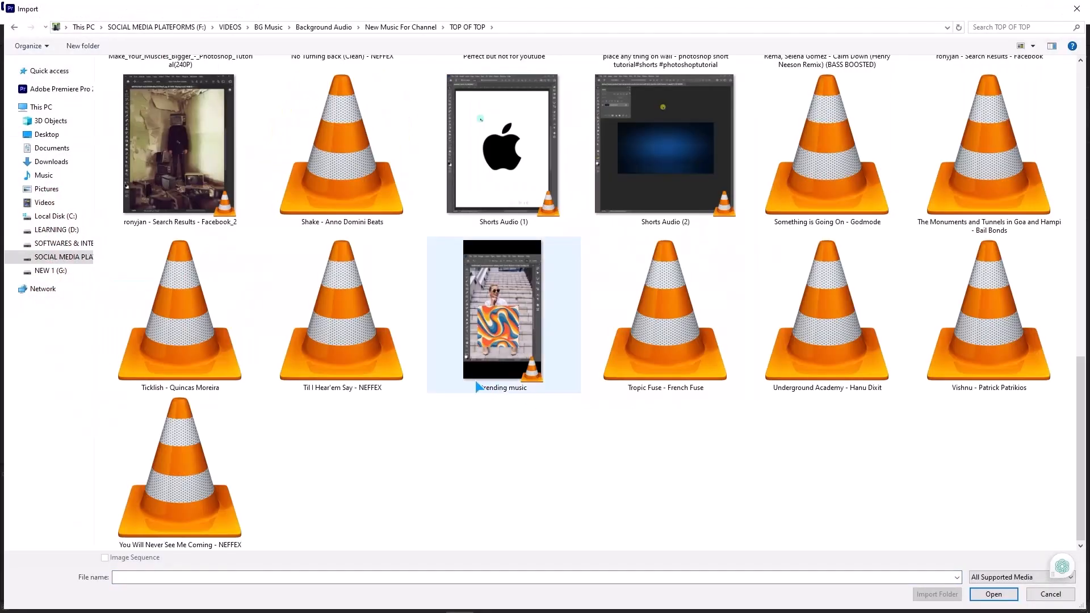
double_click(397, 332)
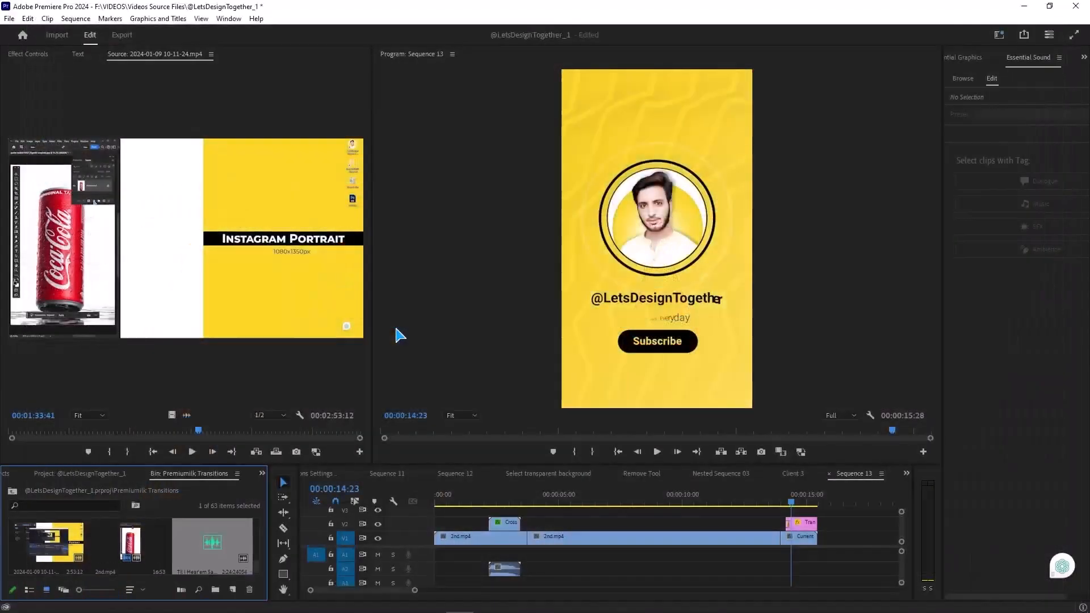
left_click_drag(247, 550, 431, 561)
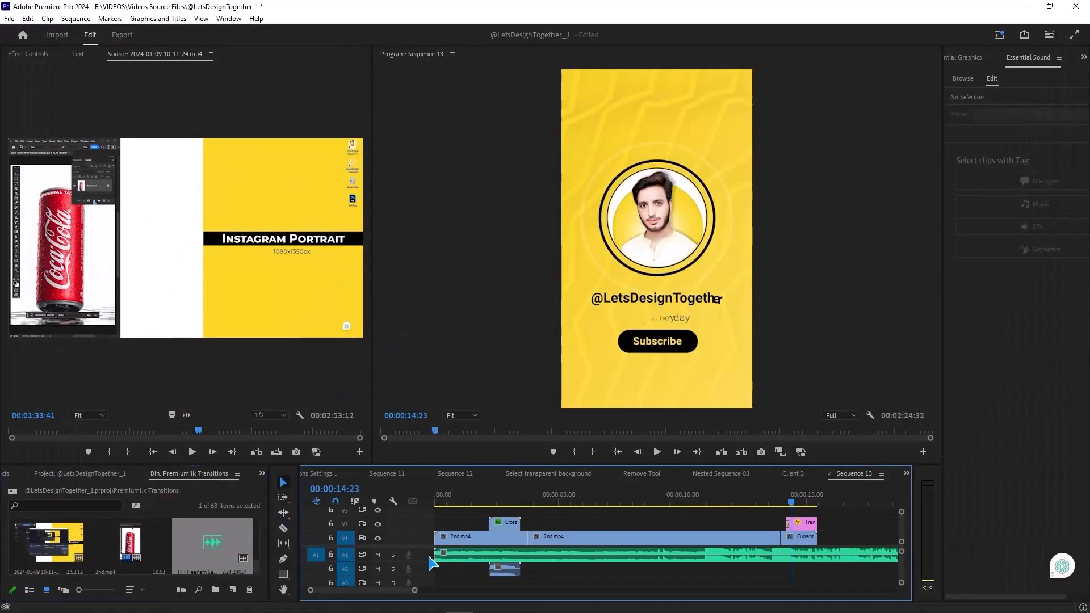
Step: Play the music from the start and cut off the part on A1 that runs past 0:00:15;28
left_click_drag(687, 505, 382, 504)
key("space")
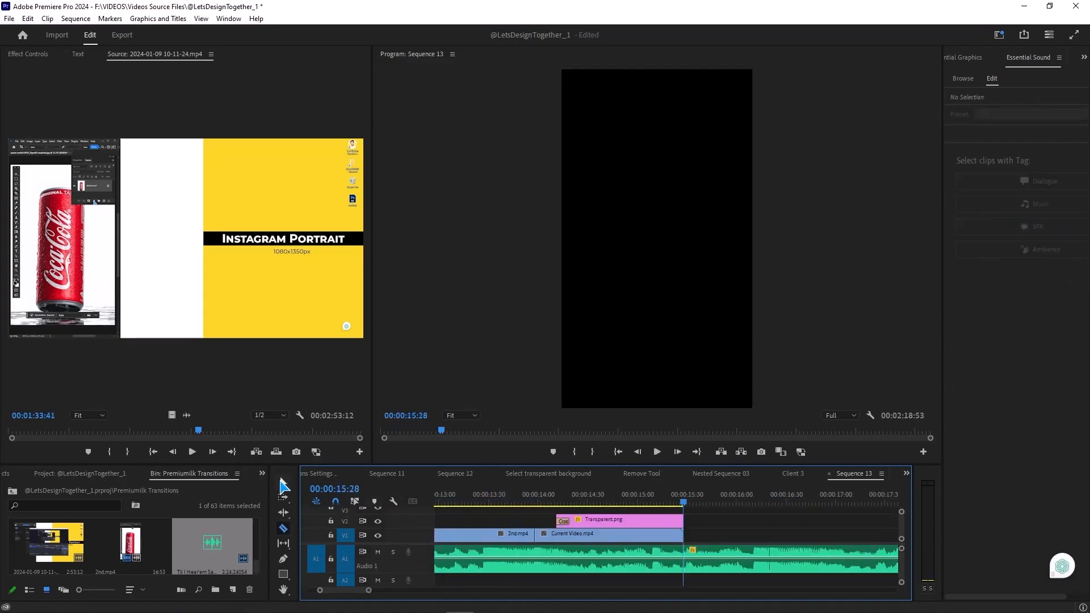
left_click(748, 571)
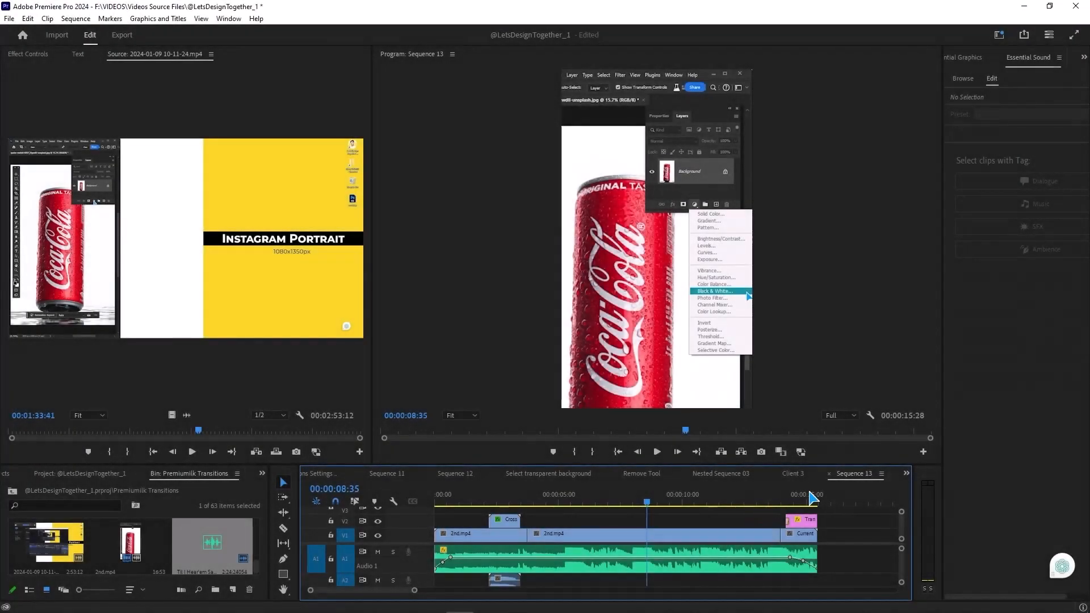
Step: Copy Like Subscribe Bell 1.1 from the Remove Tool sequence onto V2 of Sequence 13, ending with 2nd.mp4, and play the ending
left_click(793, 473)
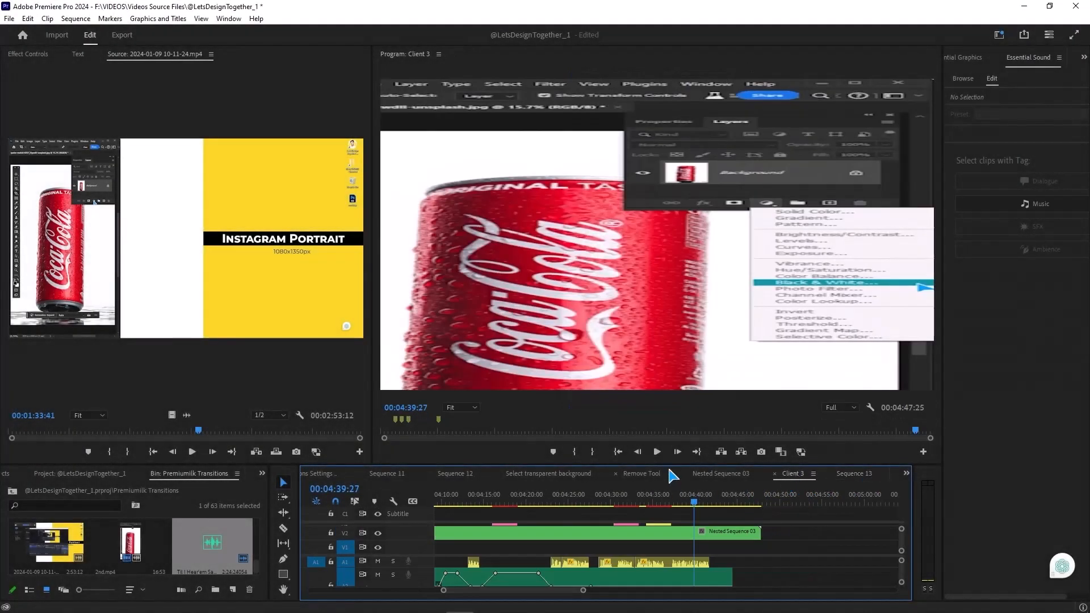
left_click(630, 474)
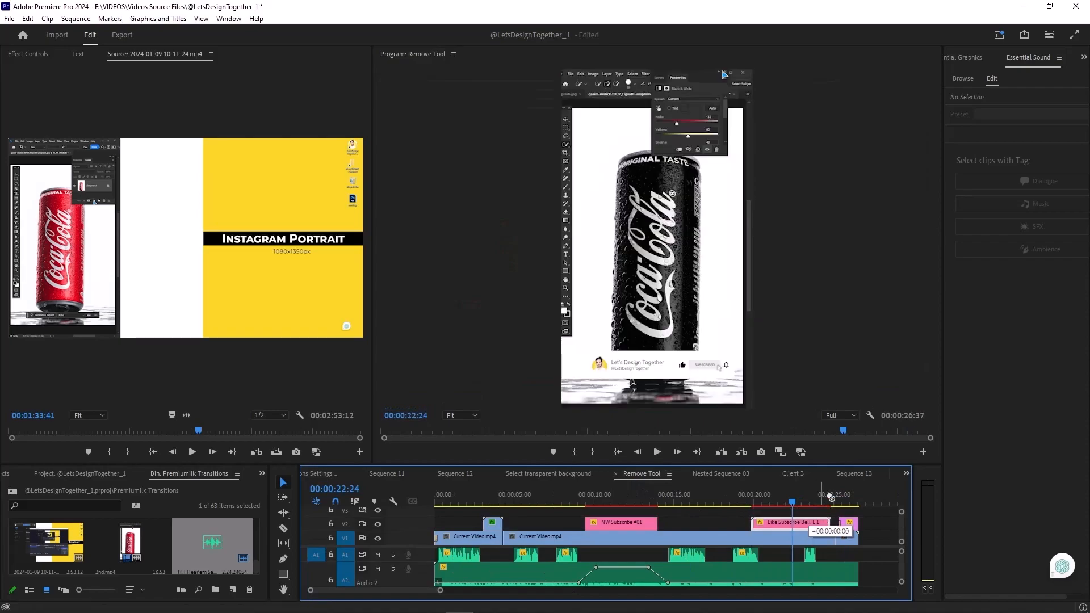
left_click(854, 473)
key("space")
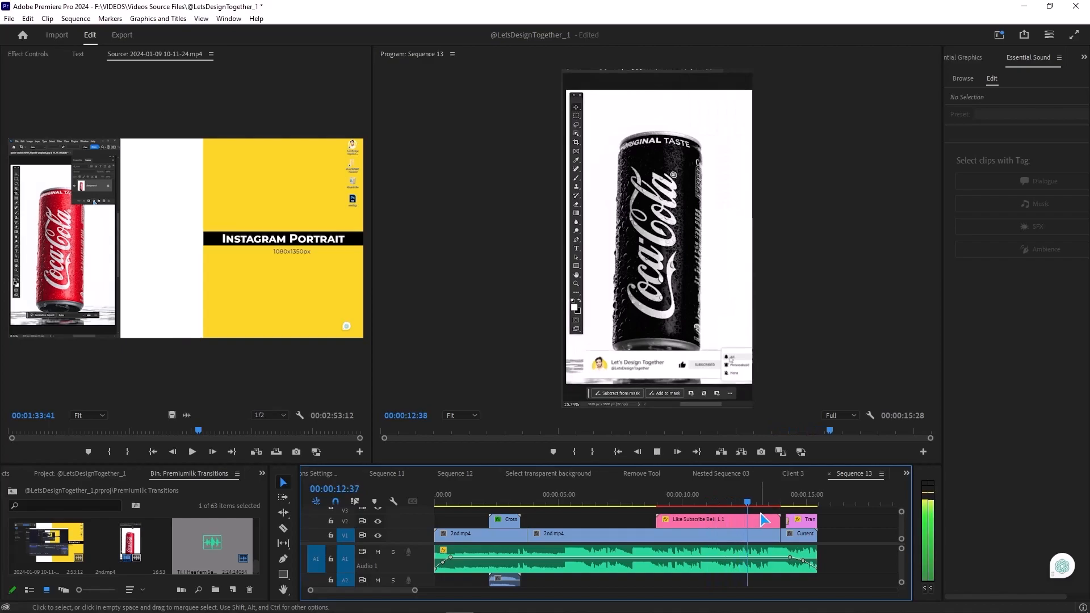
key("space")
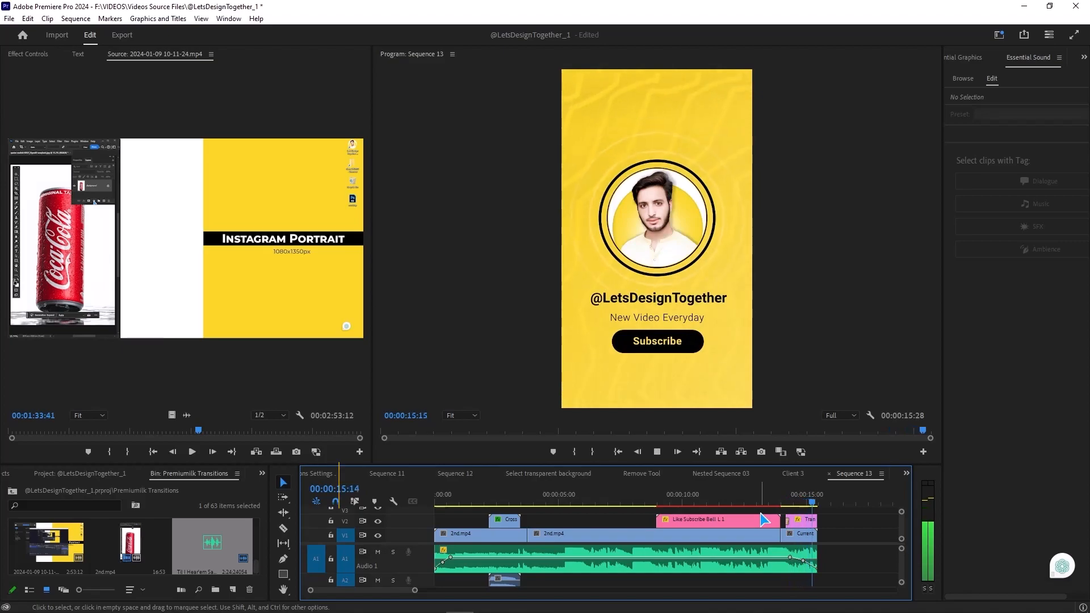
key("space")
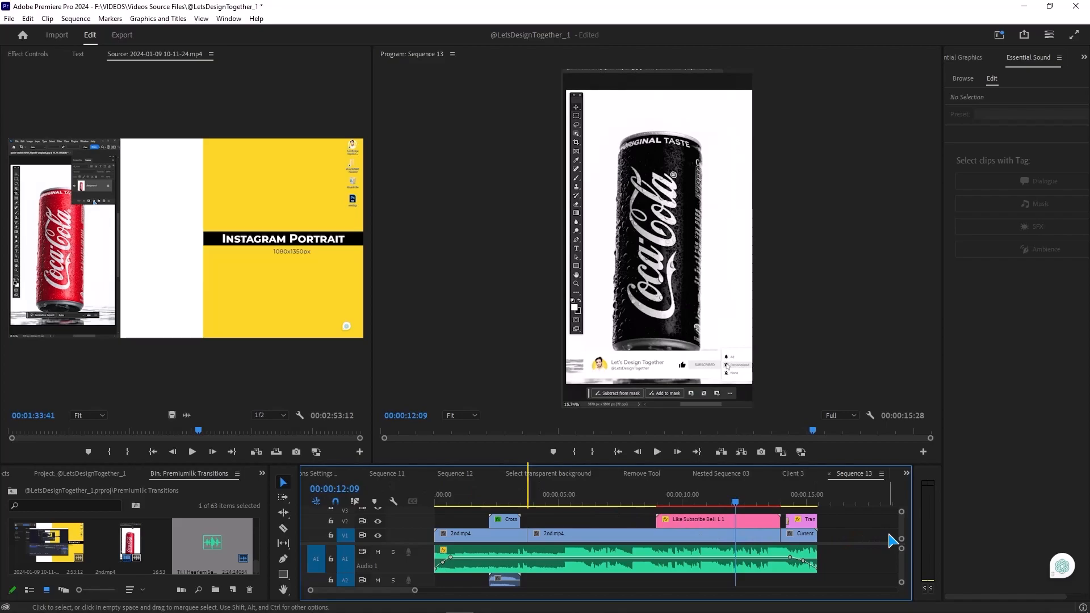
Step: Export Sequence 13 as an H.264 file named New Video into the Done folder inside Change any color to black
key("ctrl+m")
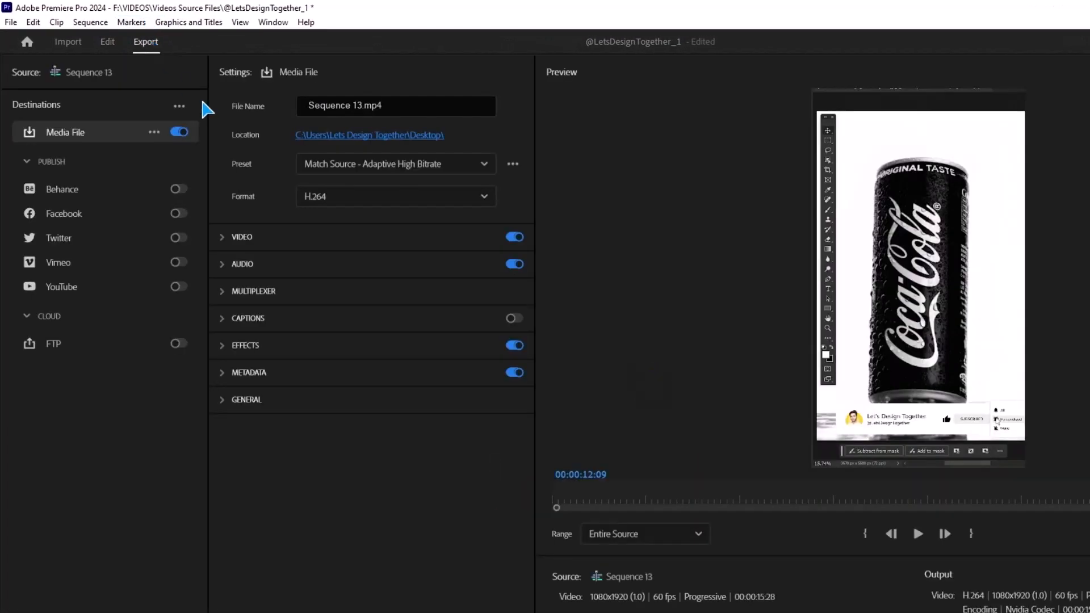
left_click(364, 136)
double_click(302, 149)
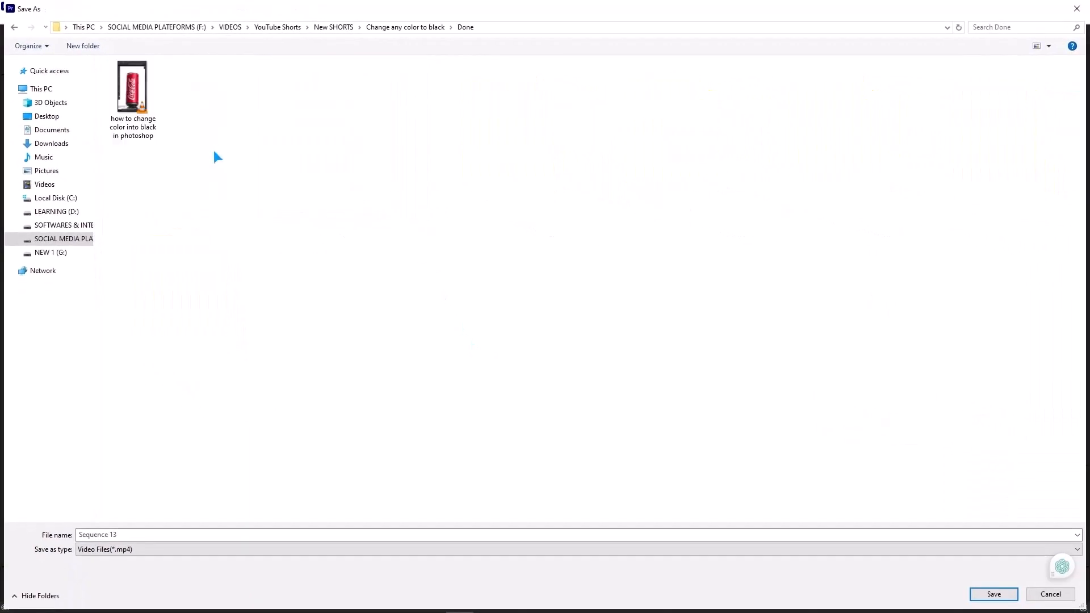
left_click(183, 532)
type("New Video")
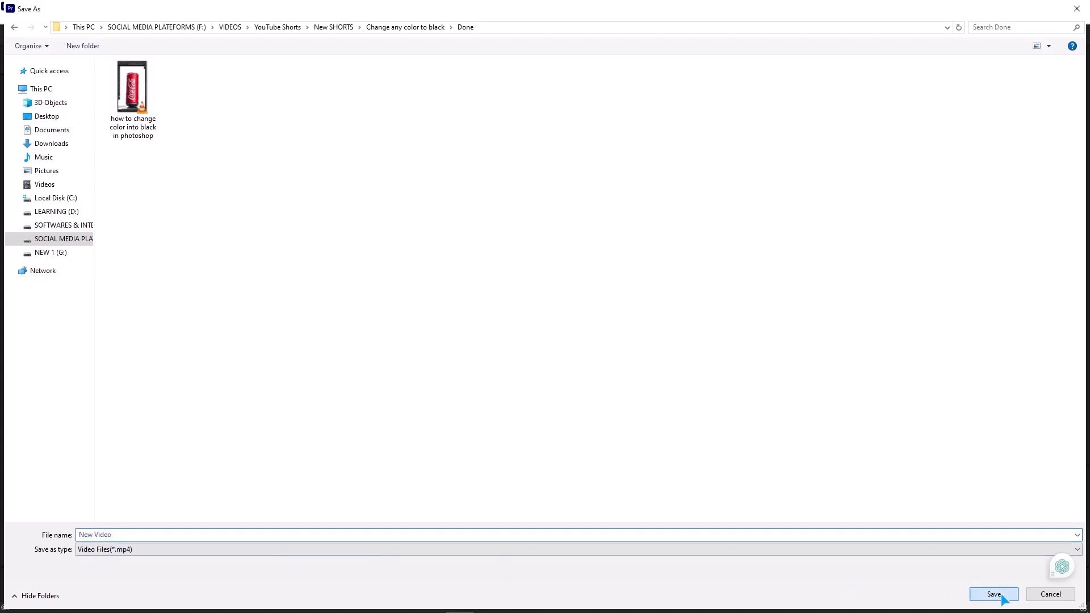
left_click(994, 593)
left_click(1061, 596)
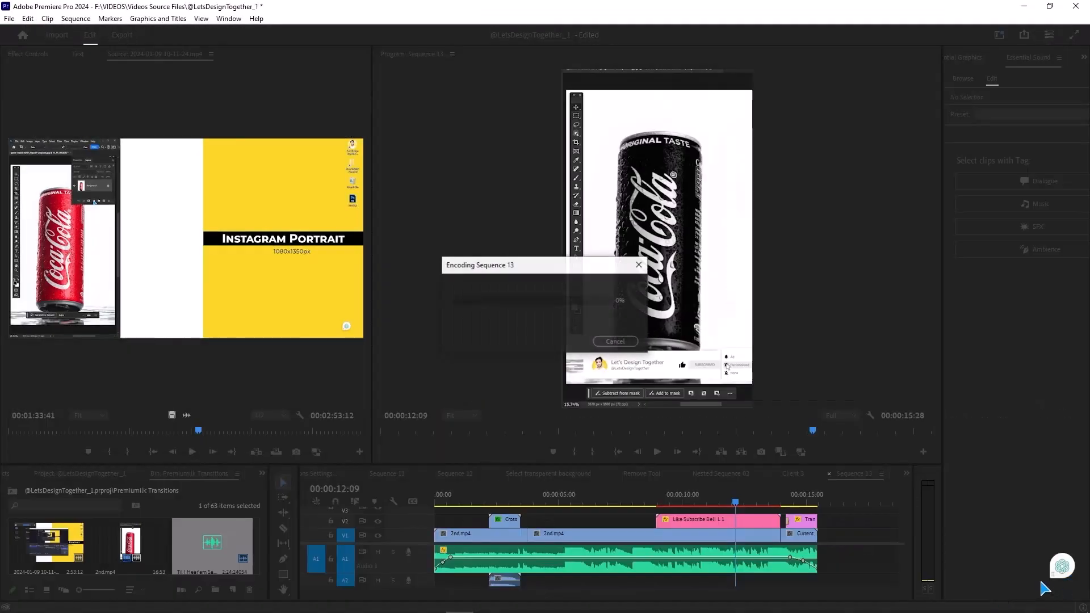